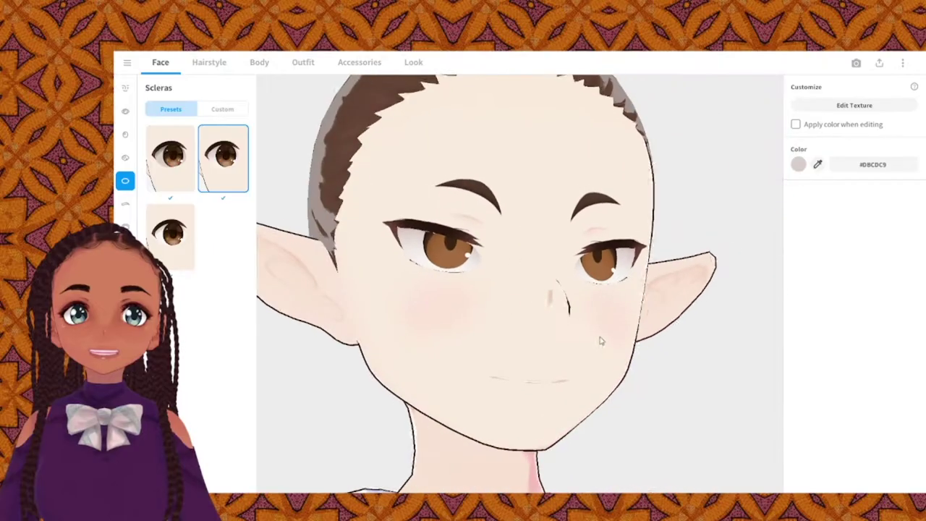
Apply the first preset in the Scleras list to the elf-eared model's eyes.
left_click_drag(600, 337, 387, 290)
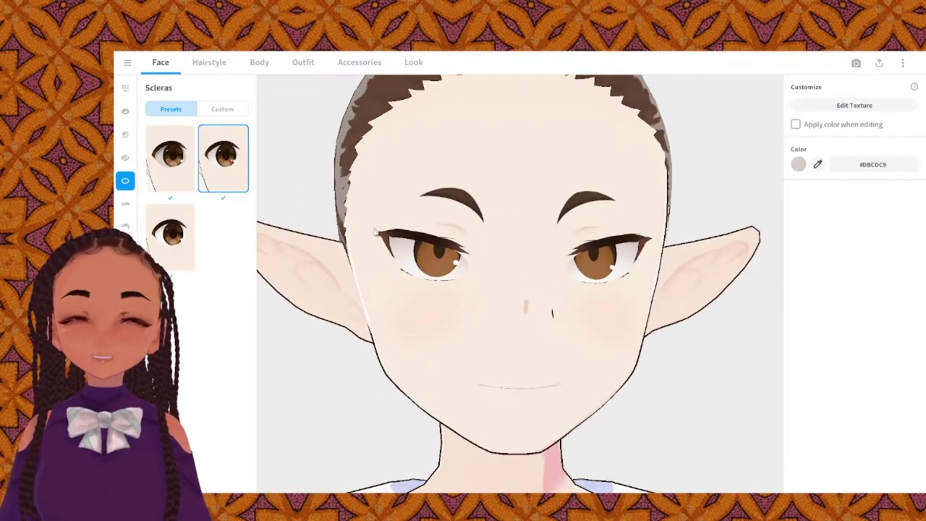
left_click(180, 183)
mouse_move(464, 257)
right_mouse_down()
mouse_move(431, 255)
mouse_move(475, 261)
mouse_move(453, 258)
right_mouse_up()
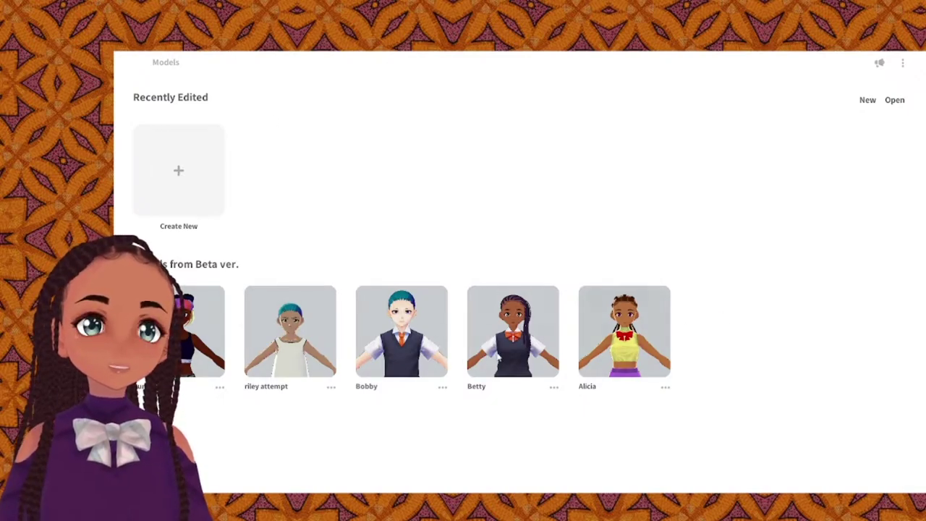
Create a new model using the Fem base.
left_click(182, 173)
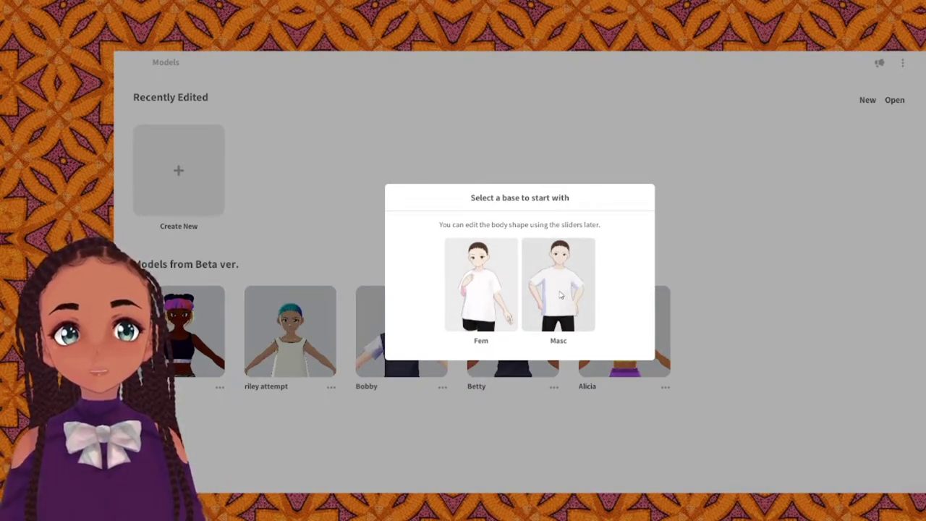
left_click(486, 310)
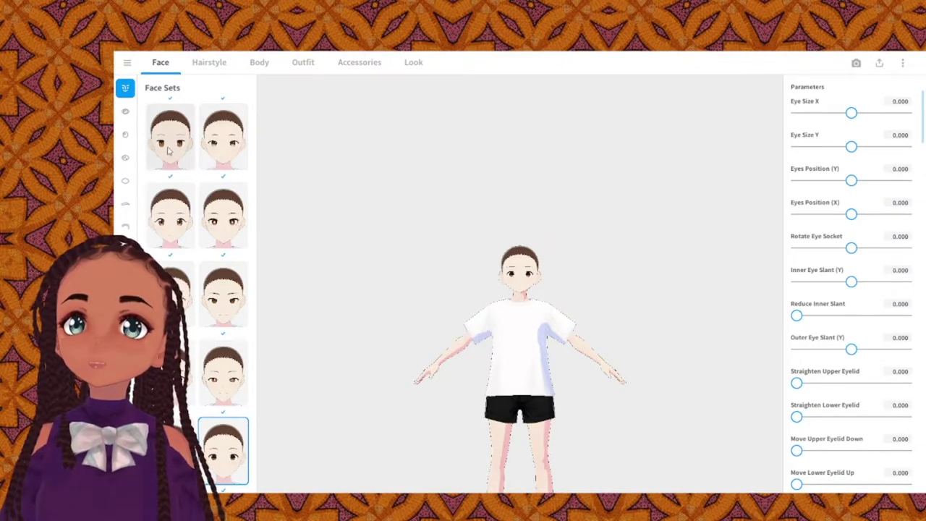
Examine the new model's default face up close and from several angles.
scroll(508, 272, "up", 5)
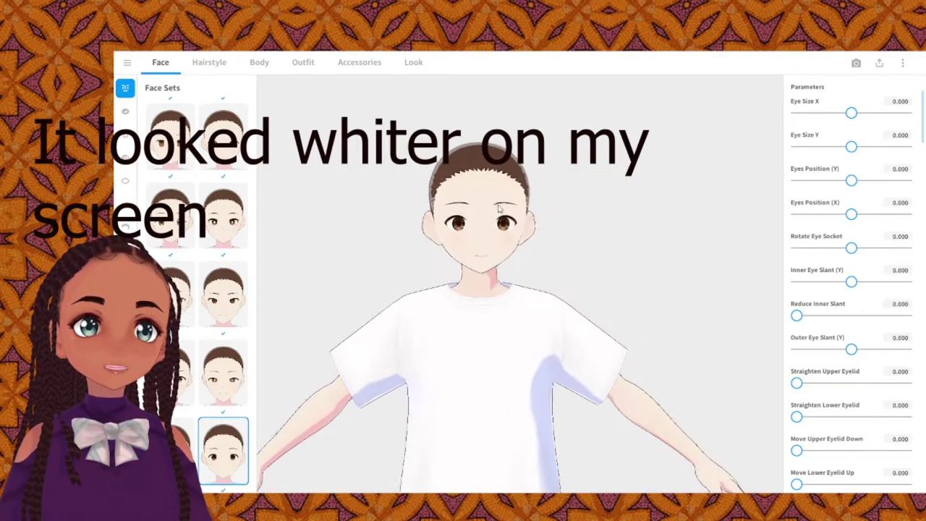
scroll(509, 214, "up", 3)
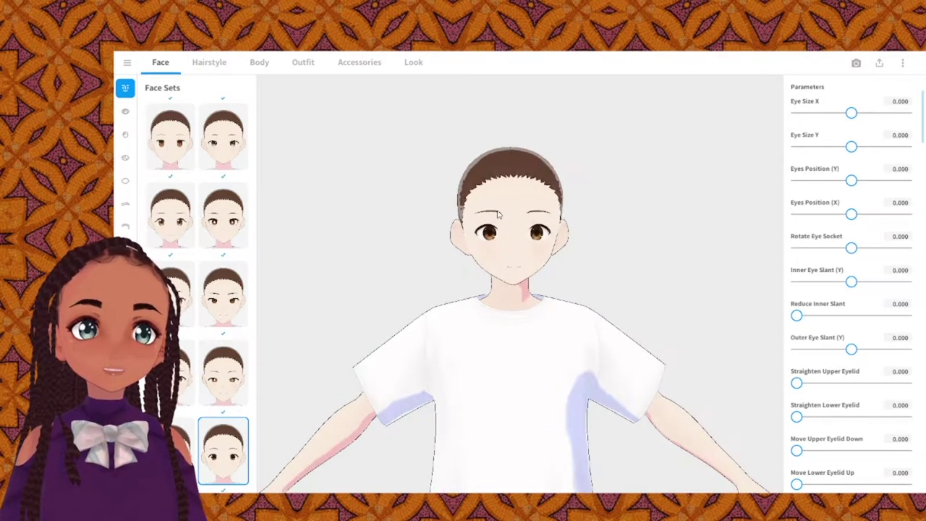
middle_click_drag(519, 201, 494, 225)
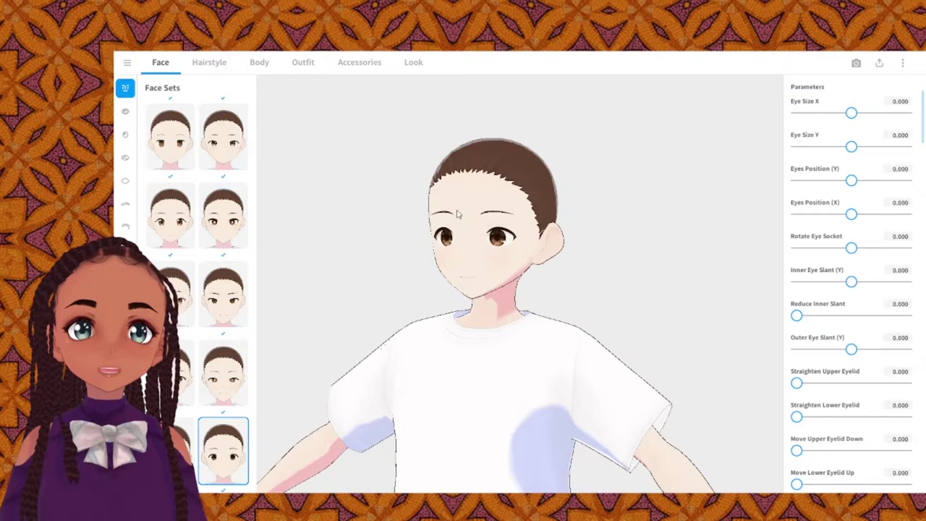
right_click_drag(455, 219, 477, 221)
left_click_drag(499, 222, 479, 223)
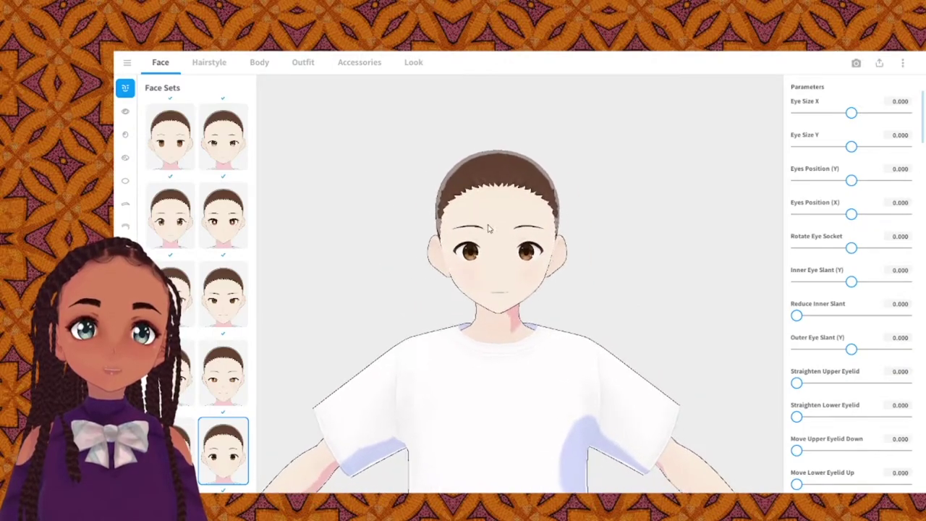
scroll(473, 239, "up", 3)
mouse_move(518, 258)
right_mouse_down()
mouse_move(476, 256)
mouse_move(527, 260)
right_mouse_up()
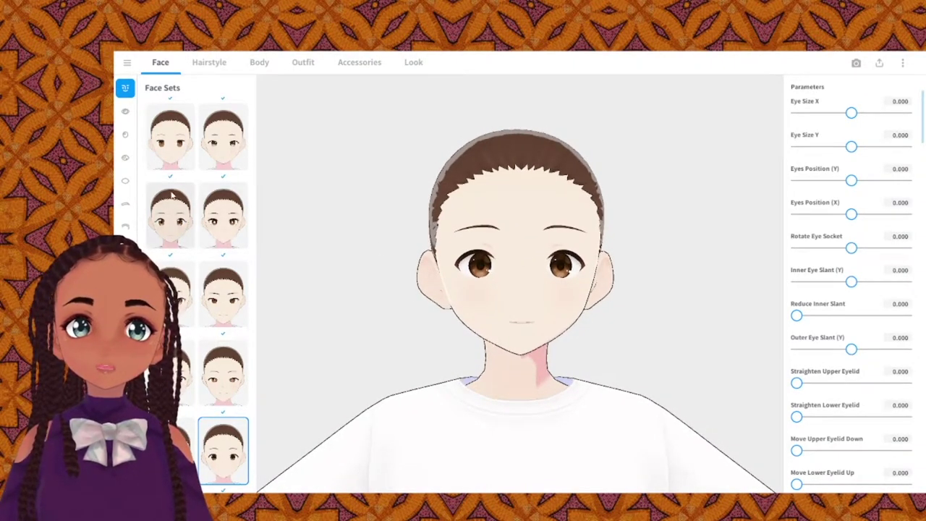
Preview two neighbouring face sets on the model and inspect the second one's eyes up close.
scroll(223, 237, "down", 1)
scroll(208, 252, "up", 2)
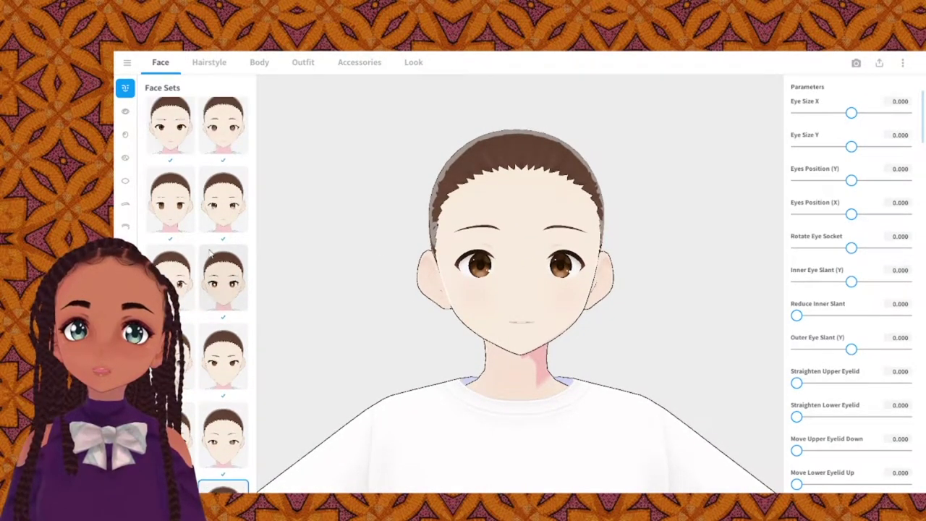
left_click(171, 144)
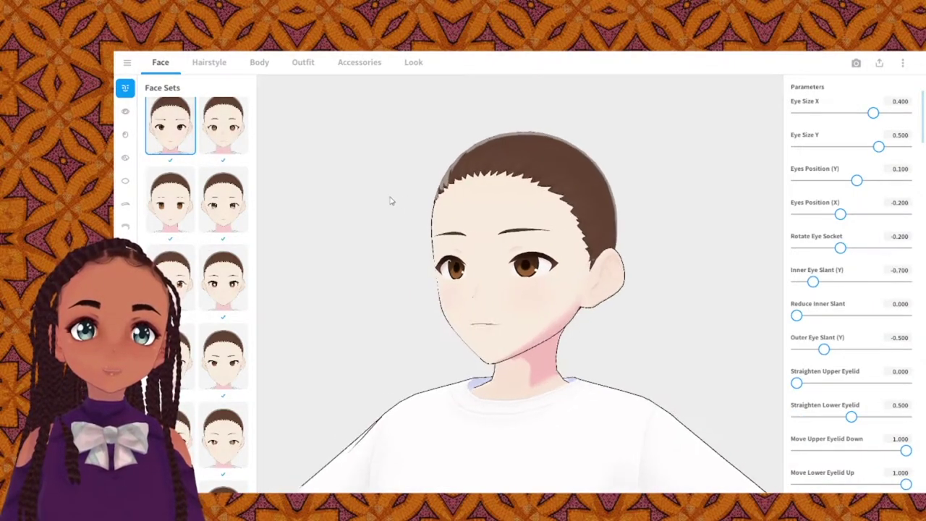
left_click(225, 141)
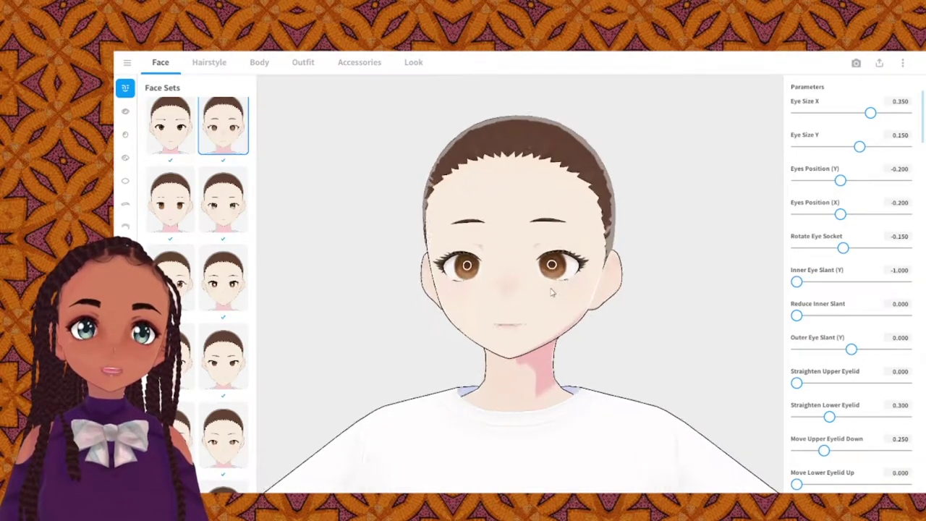
scroll(543, 290, "up", 5)
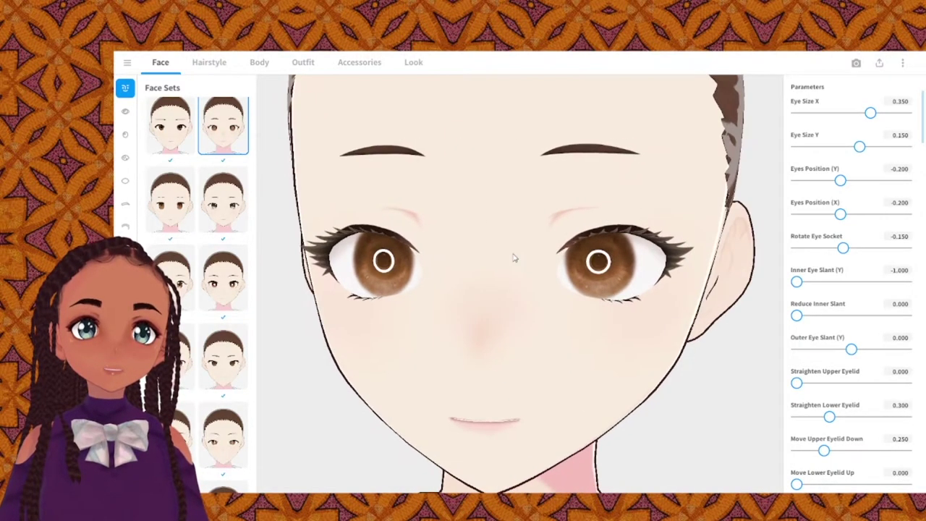
scroll(539, 293, "down", 5)
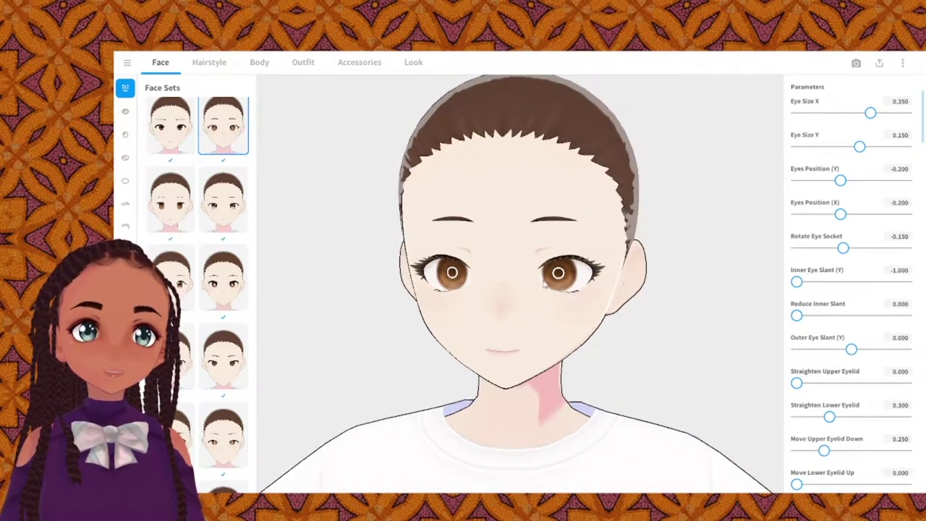
Try the face sets in the next rows, comparing their eyes and facial profile from the side and front.
left_click(170, 199)
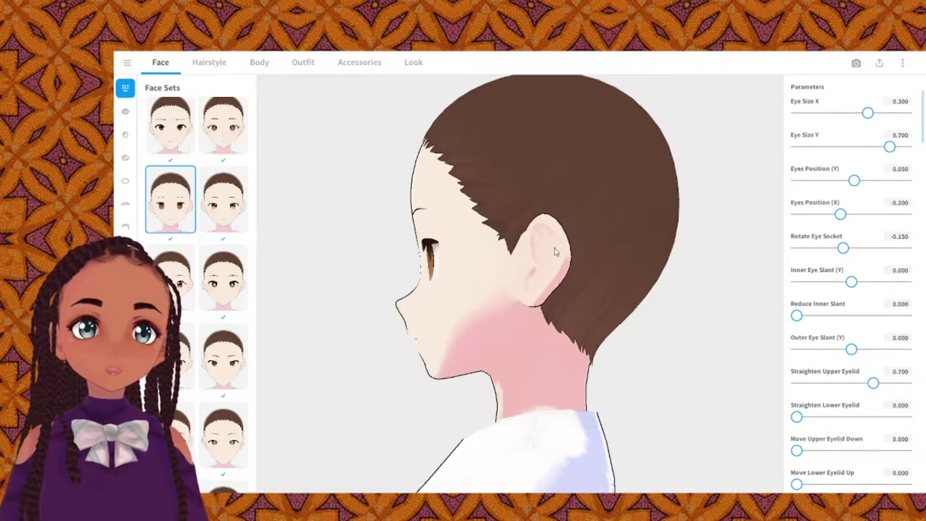
left_click(211, 132)
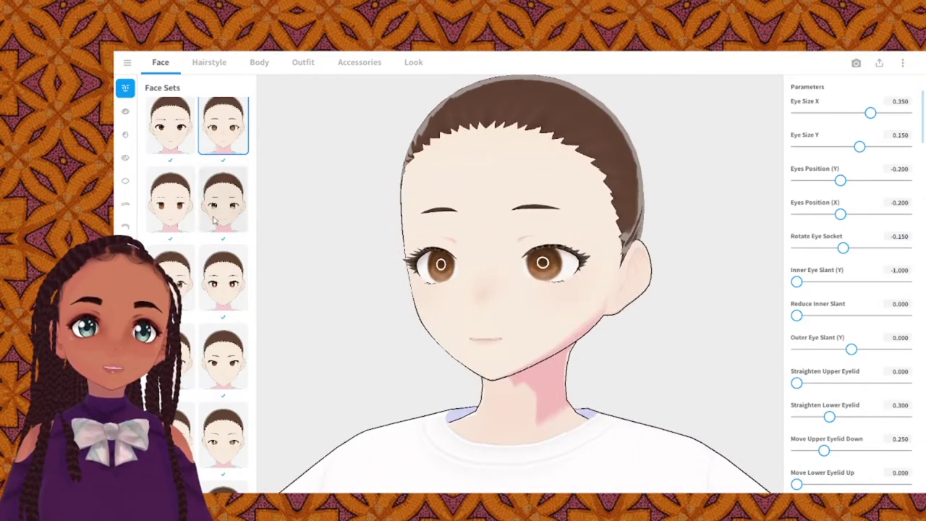
left_click(171, 217)
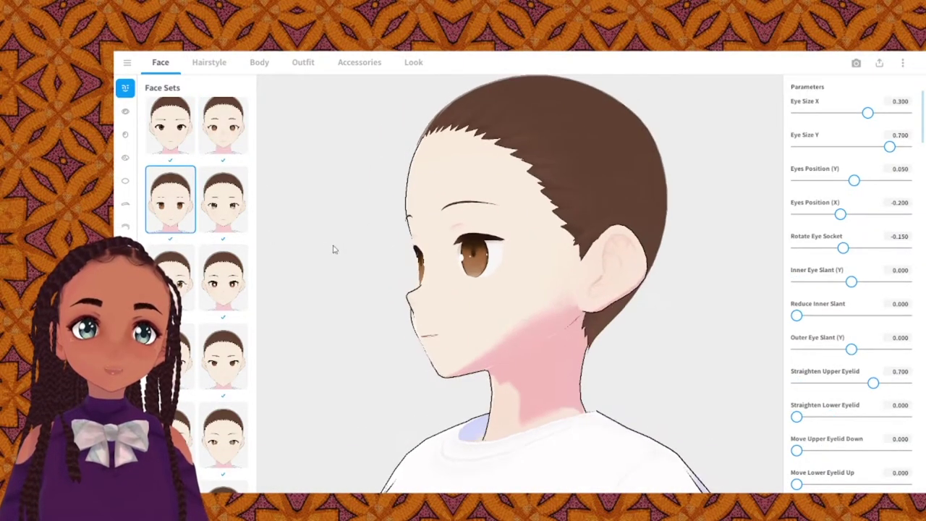
left_click(225, 227)
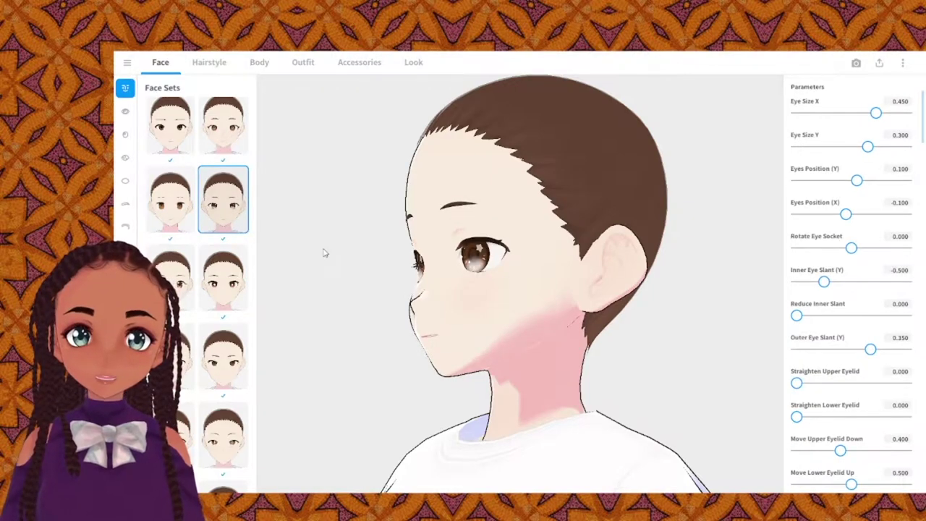
left_click(183, 277)
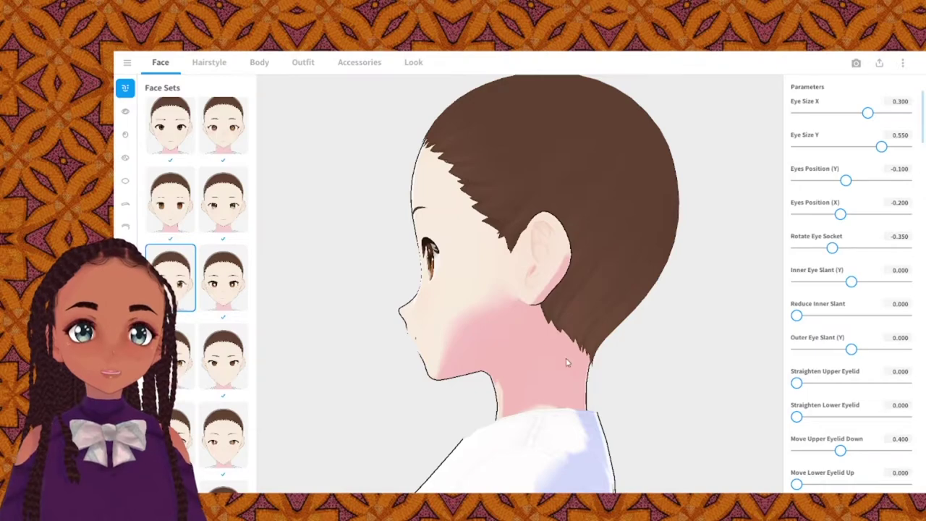
right_click_drag(446, 345, 535, 335)
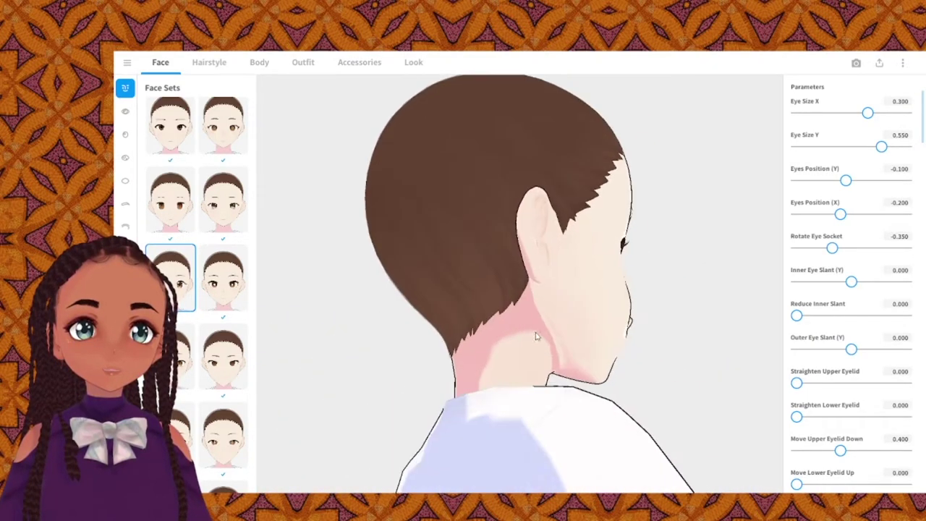
right_click_drag(559, 373, 518, 341)
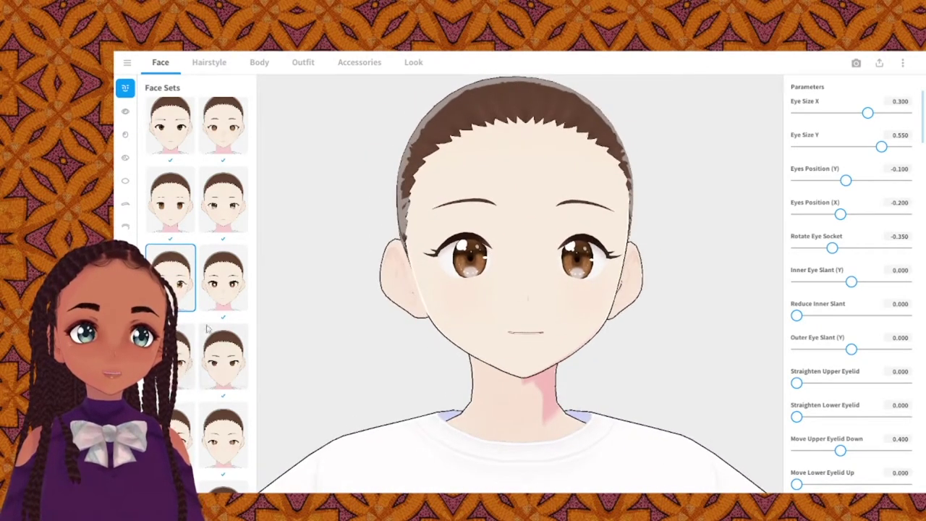
right_click_drag(412, 296, 413, 316)
Try further face sets in the middle of the list on the model, comparing their eye and brow shapes.
left_click(227, 303)
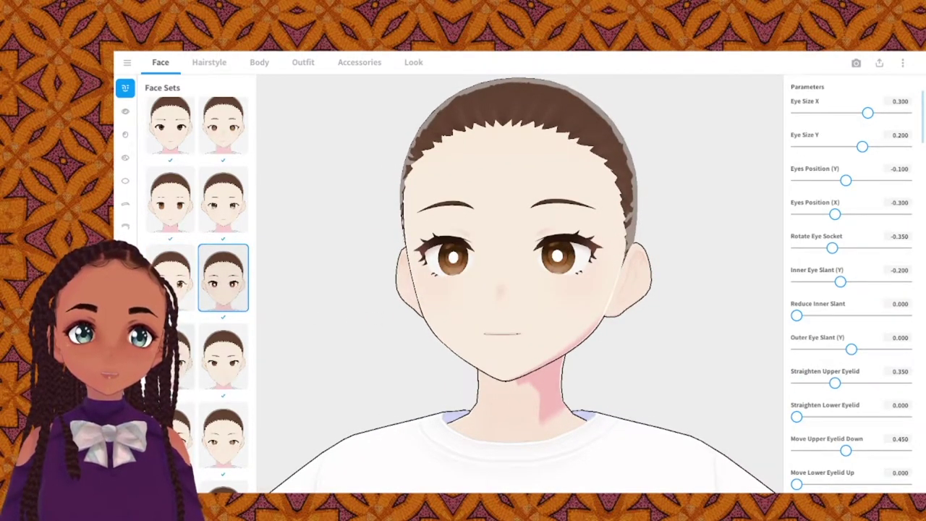
left_click(190, 362)
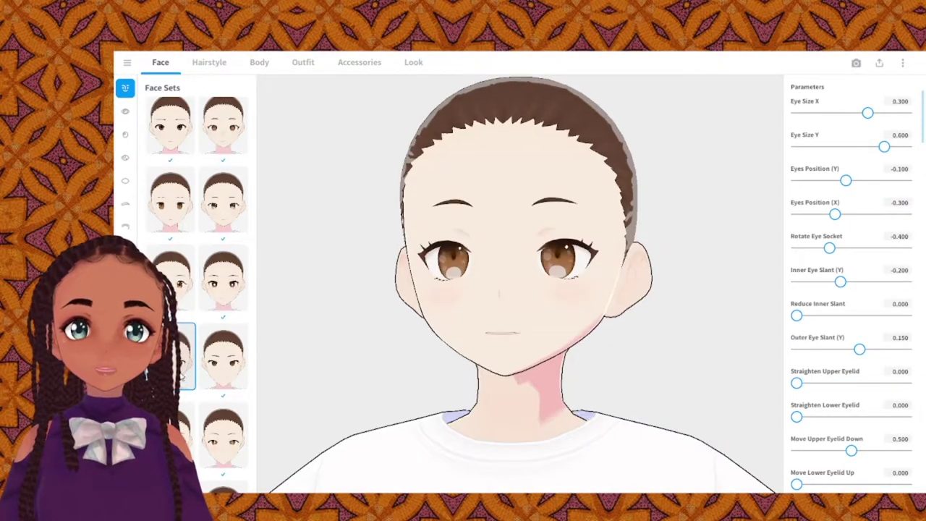
scroll(190, 365, "down", 1)
left_click(223, 229)
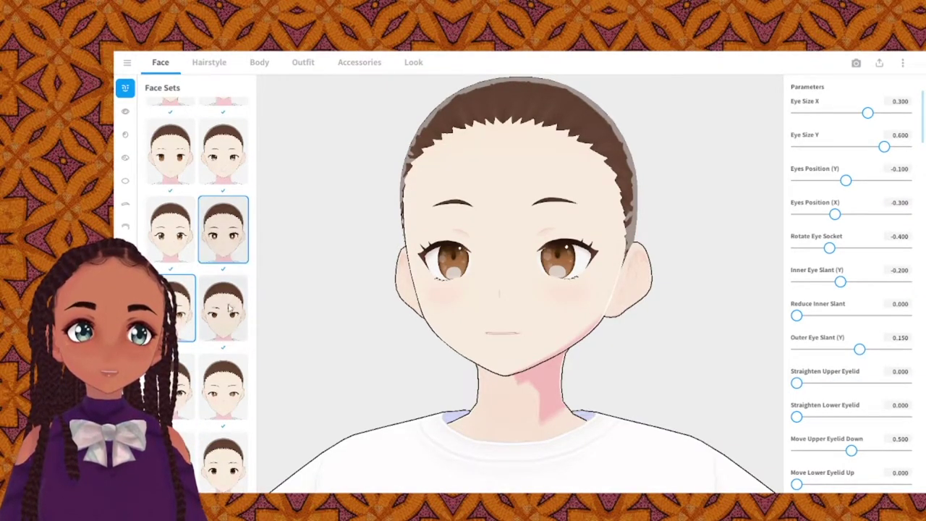
left_click(224, 311)
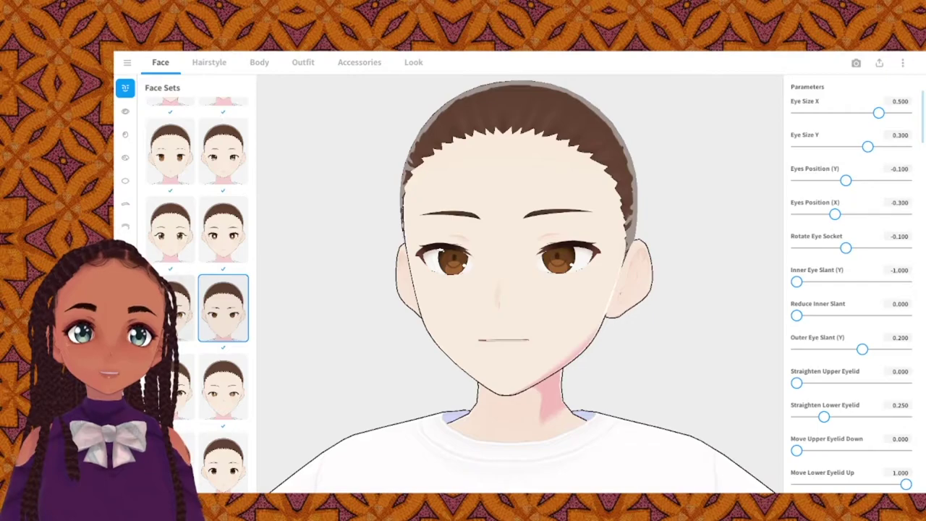
left_click(184, 311)
left_click(184, 389)
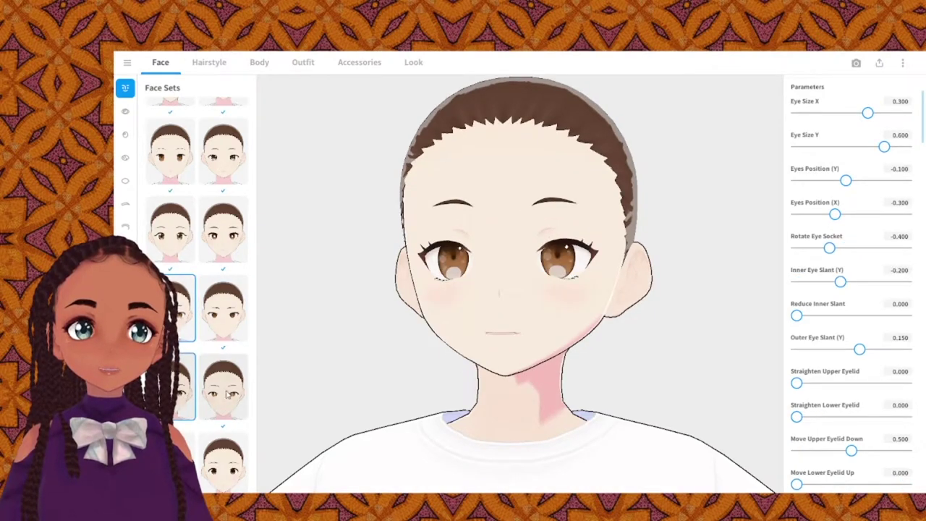
left_click(227, 392)
Compare the face sets at the end of the list and apply the first-listed face set.
scroll(202, 380, "down", 1)
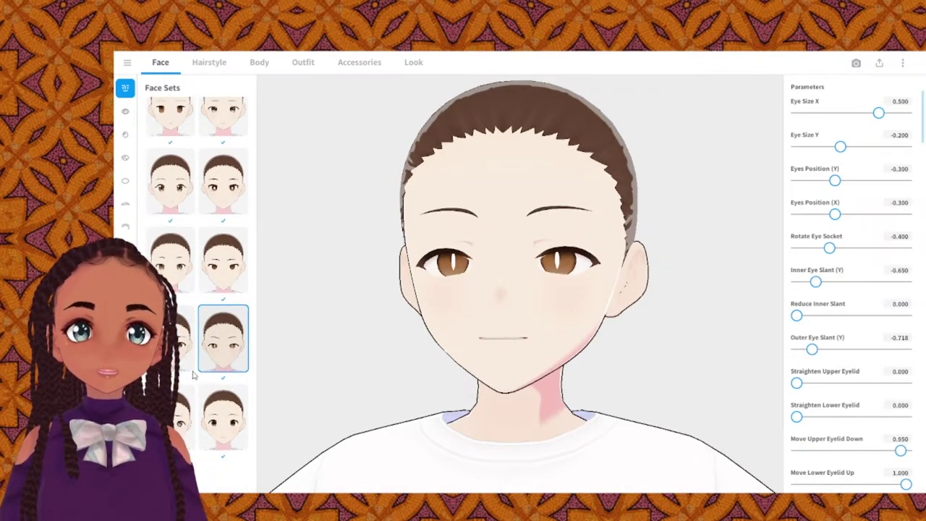
left_click_drag(396, 362, 443, 349)
mouse_move(443, 348)
right_mouse_down()
mouse_move(465, 334)
mouse_move(443, 350)
right_mouse_up()
scroll(209, 390, "down", 1)
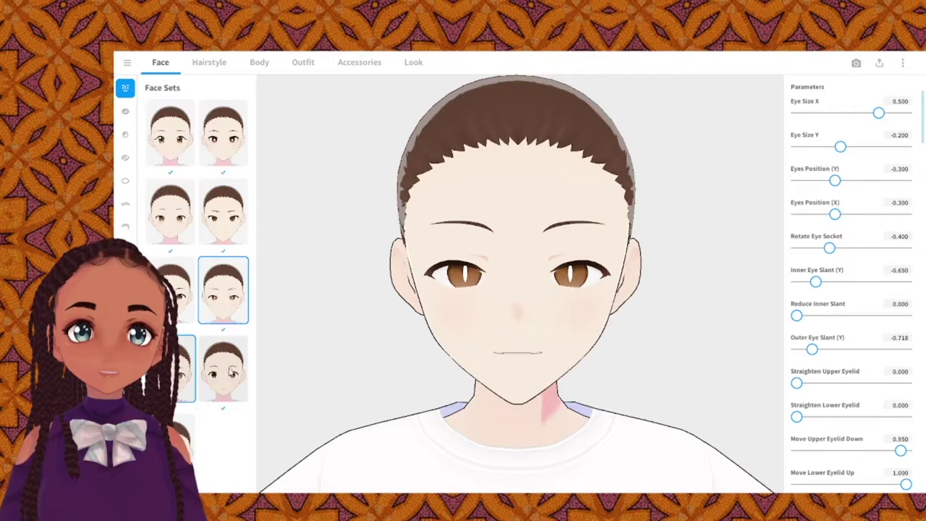
left_click(219, 379)
left_click(215, 377)
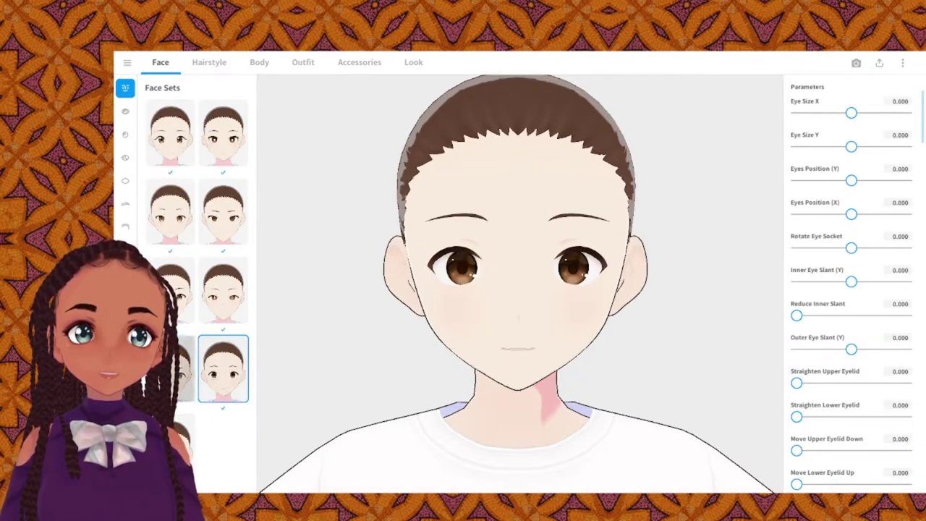
left_click(182, 380)
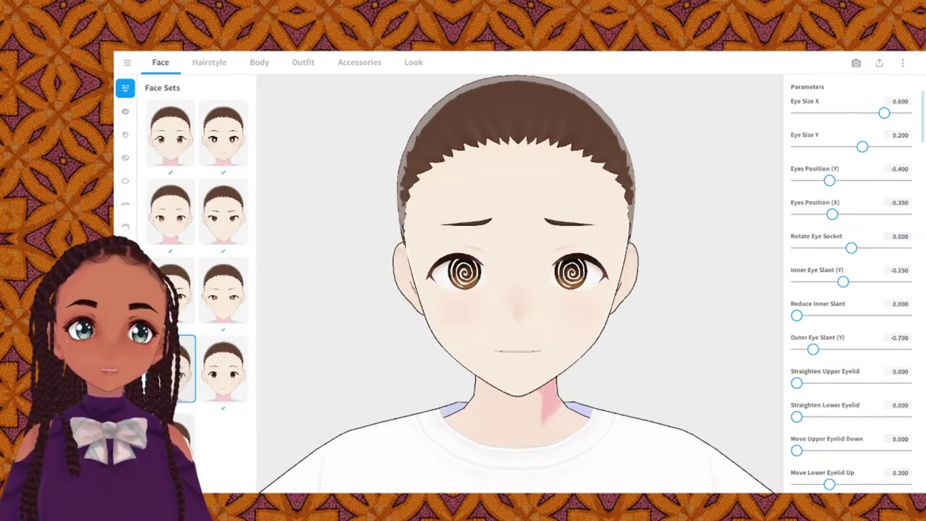
left_click(182, 449)
right_click_drag(423, 399, 361, 399)
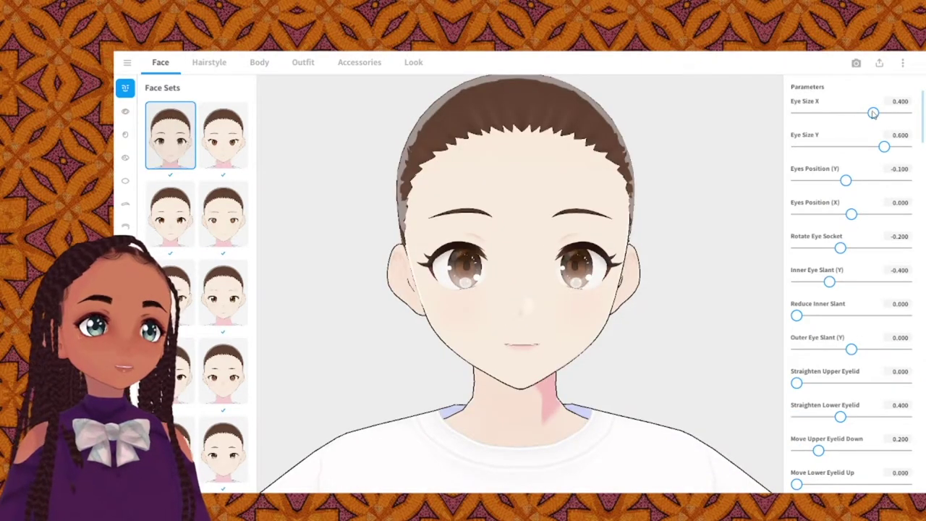
Enlarge the eyes by setting Eye Size X to 1.000 and Eye Size Y to 2.
left_click_drag(873, 112, 921, 116)
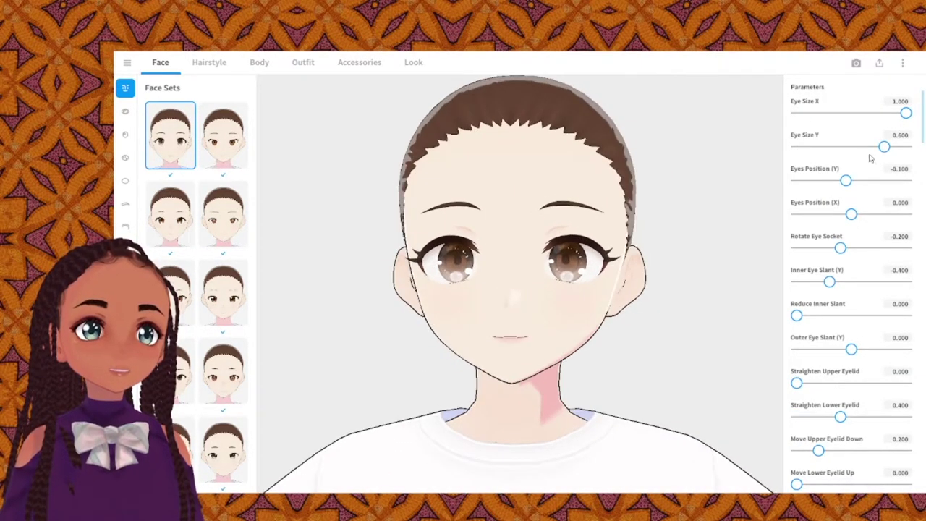
left_click_drag(884, 146, 919, 150)
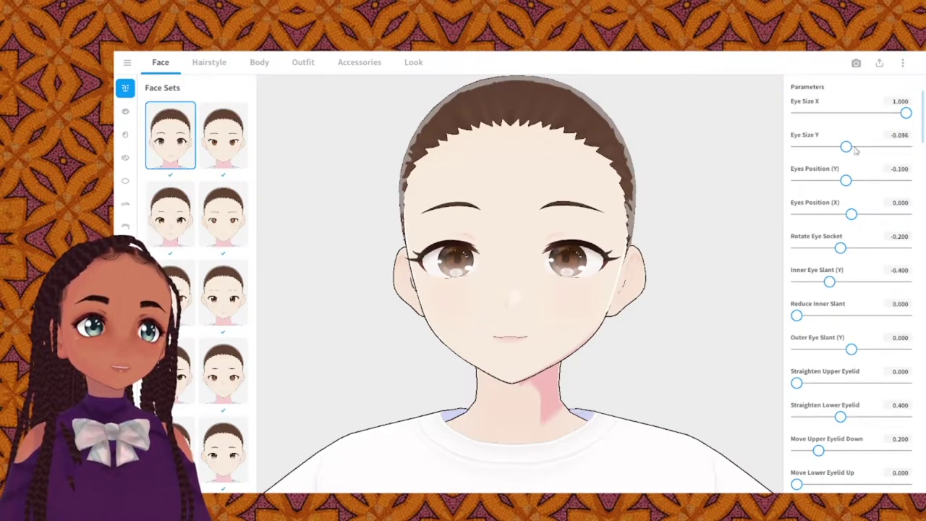
left_click(901, 140)
type("2")
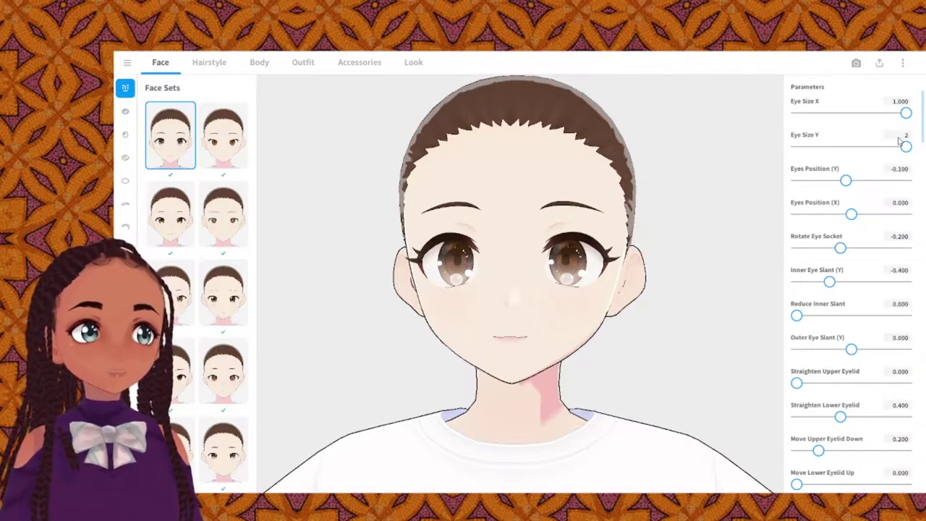
key("Return")
mouse_move(684, 299)
right_mouse_down()
mouse_move(658, 299)
mouse_move(704, 291)
mouse_move(684, 301)
right_mouse_up()
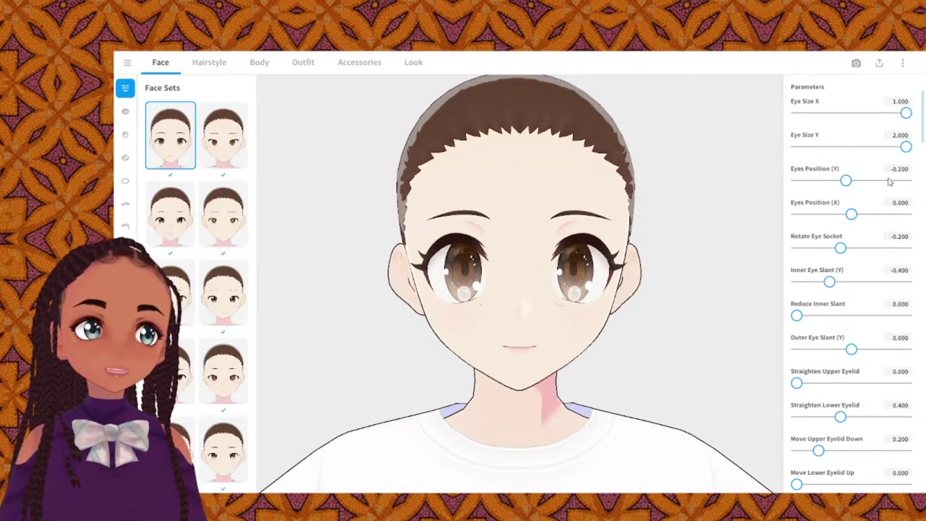
Make the eyes slightly droopy by setting Droopy Eyes to 0.115.
left_click(899, 136)
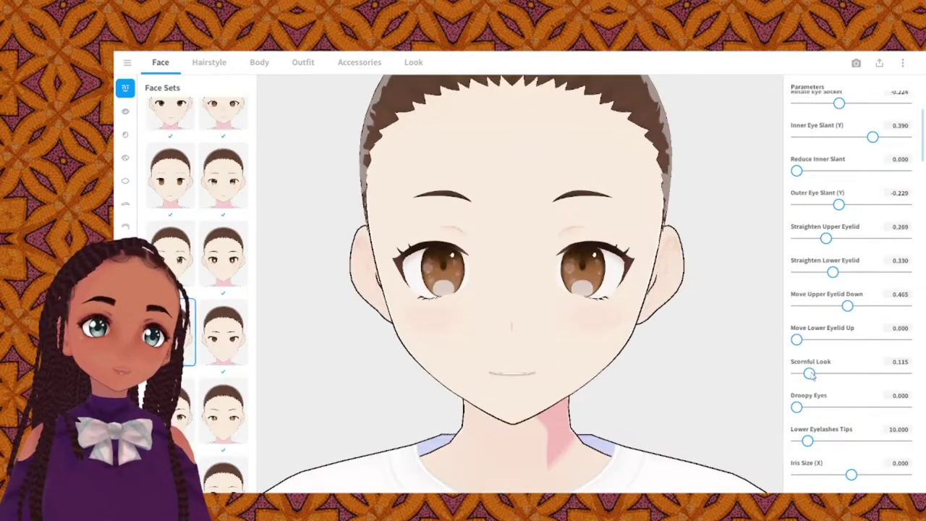
scroll(847, 376, "down", 1)
mouse_move(798, 383)
left_mouse_down()
mouse_move(903, 382)
mouse_move(808, 383)
left_mouse_up()
scroll(818, 392, "down", 1)
scroll(818, 392, "down", 1)
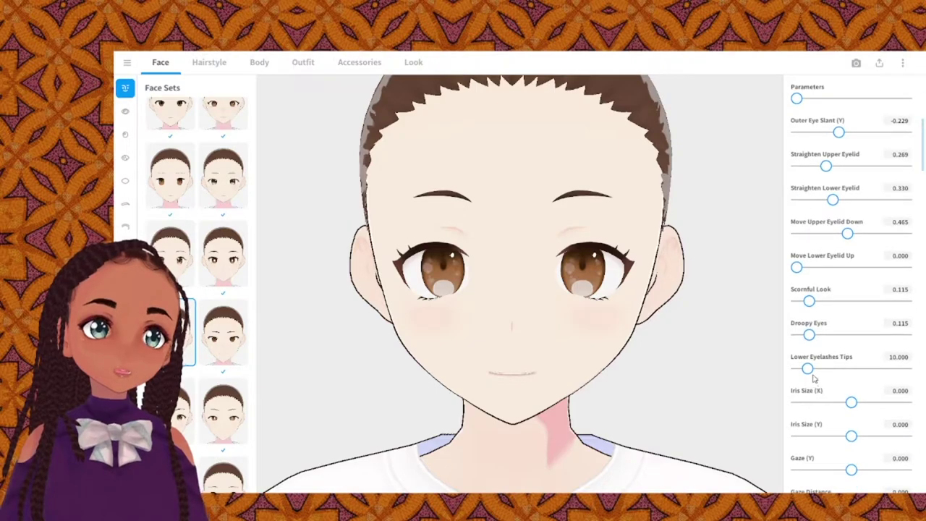
Try Lower Eyelashes Tips at 100.000 while checking the lashes from the side and front, and set it to 0.000.
left_click_drag(651, 334, 607, 329)
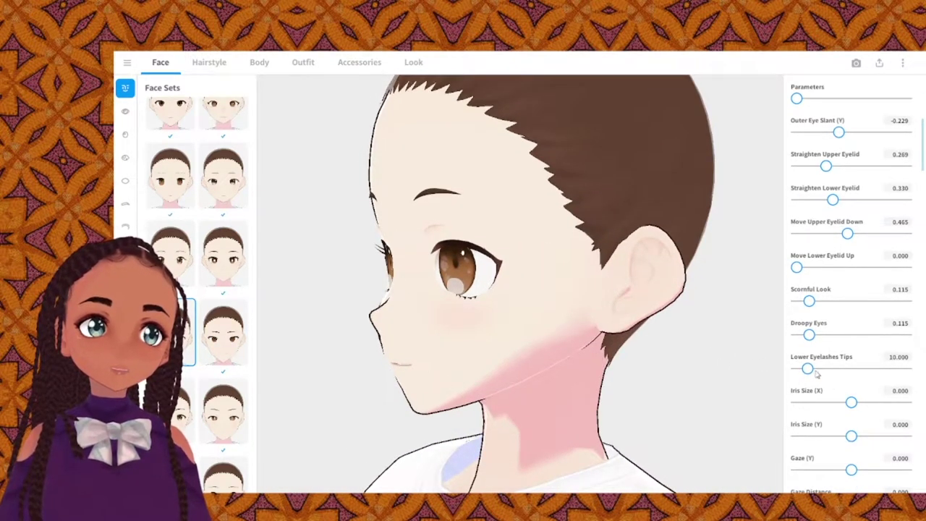
left_click_drag(811, 369, 921, 371)
right_click_drag(661, 324, 685, 325)
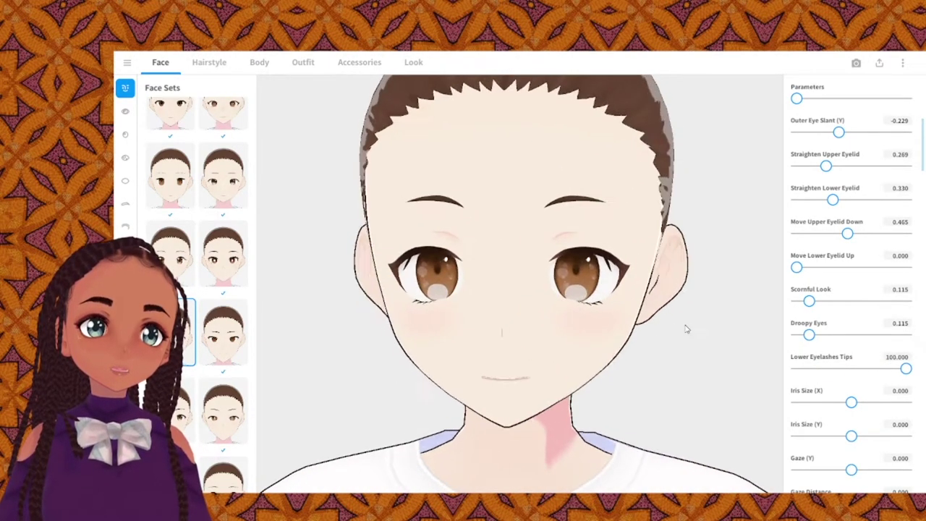
left_click_drag(905, 368, 788, 369)
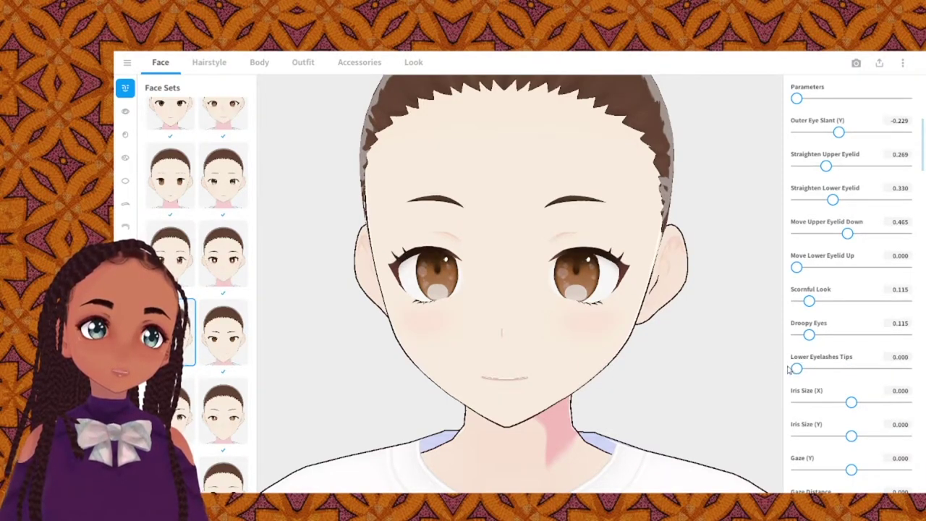
Shrink the irises with Iris Size (X) -0.335 and Iris Size (Y) -0.952, and set Gaze (Y) to -0.335 and Gaze Distance to -1.000.
left_click_drag(853, 404, 833, 402)
left_click_drag(850, 436, 797, 436)
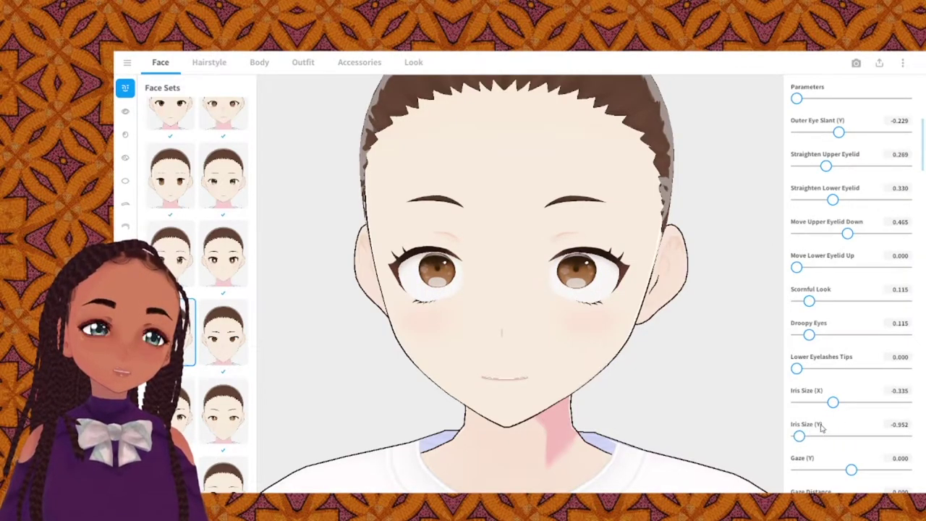
scroll(833, 442, "down", 1)
left_click_drag(855, 448, 906, 448)
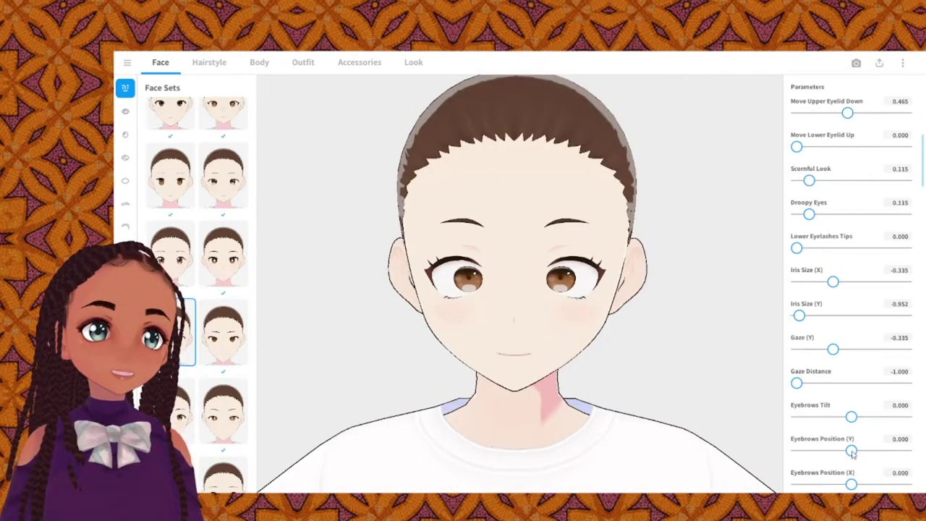
Set the eyebrows' position to 0.070 in Y, 0.035 in X and 0.062 in Z, checking the depth in profile.
mouse_move(852, 450)
left_mouse_down()
mouse_move(897, 448)
mouse_move(775, 443)
mouse_move(906, 450)
mouse_move(841, 456)
mouse_move(875, 463)
mouse_move(898, 463)
mouse_move(758, 450)
mouse_move(803, 460)
mouse_move(904, 446)
mouse_move(803, 449)
mouse_move(864, 451)
left_mouse_up()
scroll(855, 455, "down", 1)
scroll(829, 450, "down", 1)
left_click_drag(663, 386, 626, 389)
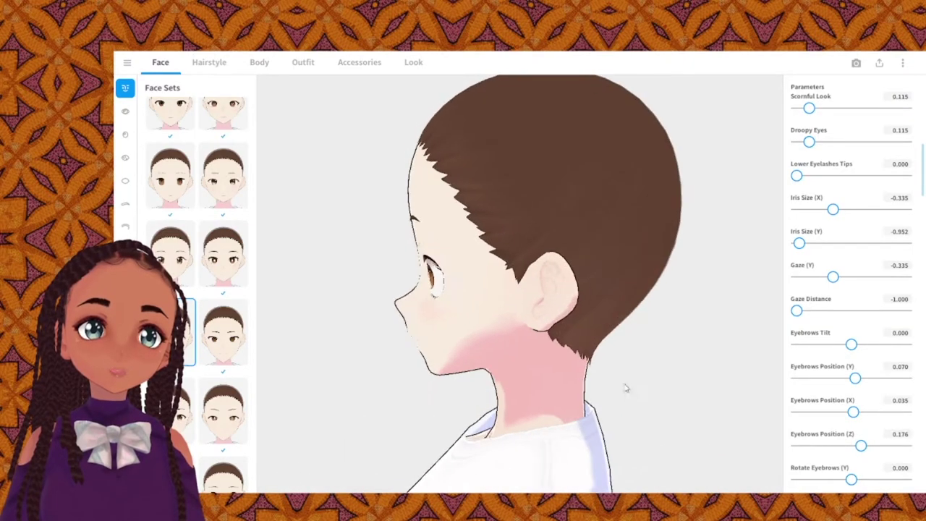
mouse_move(860, 447)
left_mouse_down()
mouse_move(907, 446)
mouse_move(859, 448)
left_mouse_up()
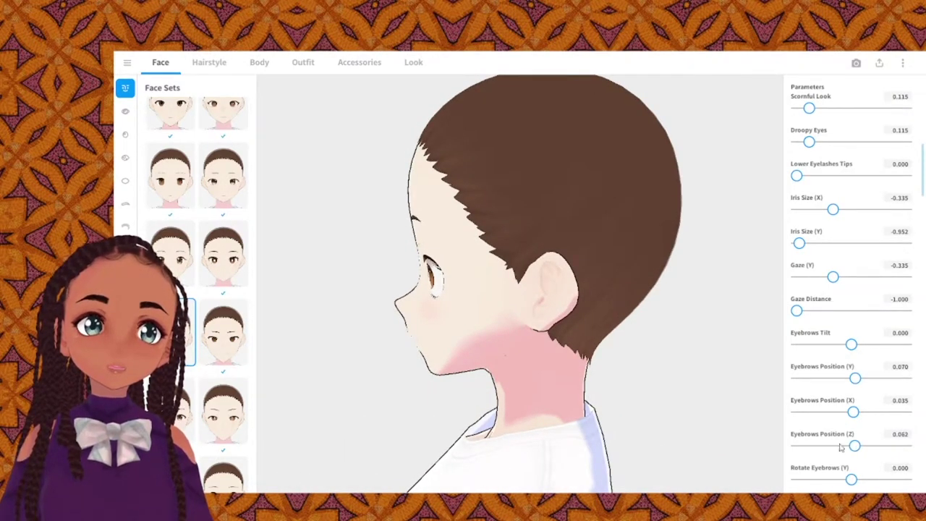
Try Eyebrows Position (Z) across its full range, including -1.000, 0.665 and -0.181, judging the brows in profile and from the front.
mouse_move(433, 324)
right_mouse_down()
mouse_move(483, 326)
mouse_move(477, 318)
mouse_move(447, 323)
right_mouse_up()
left_click_drag(447, 323, 618, 363)
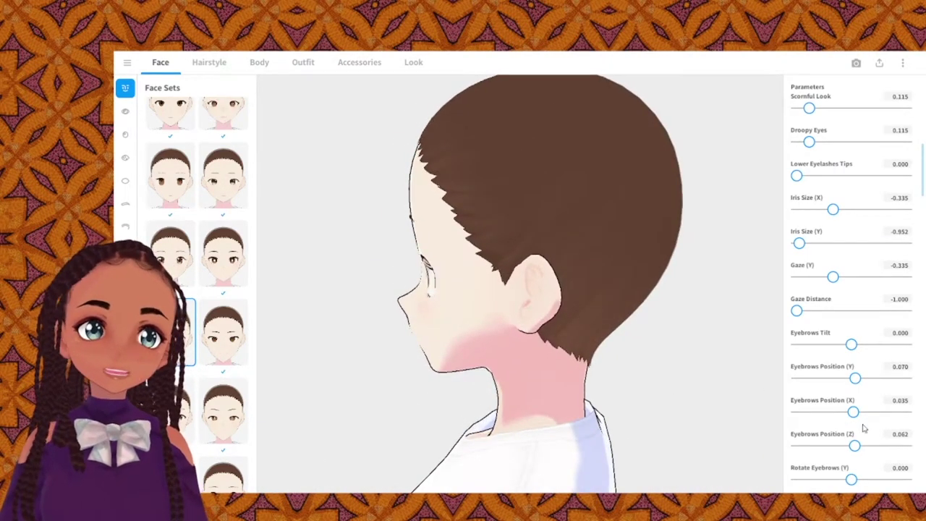
left_click_drag(856, 446, 906, 446)
mouse_move(513, 333)
right_mouse_down()
mouse_move(534, 338)
mouse_move(510, 320)
mouse_move(520, 324)
right_mouse_up()
left_click_drag(905, 445, 752, 444)
left_click_drag(712, 390, 648, 381)
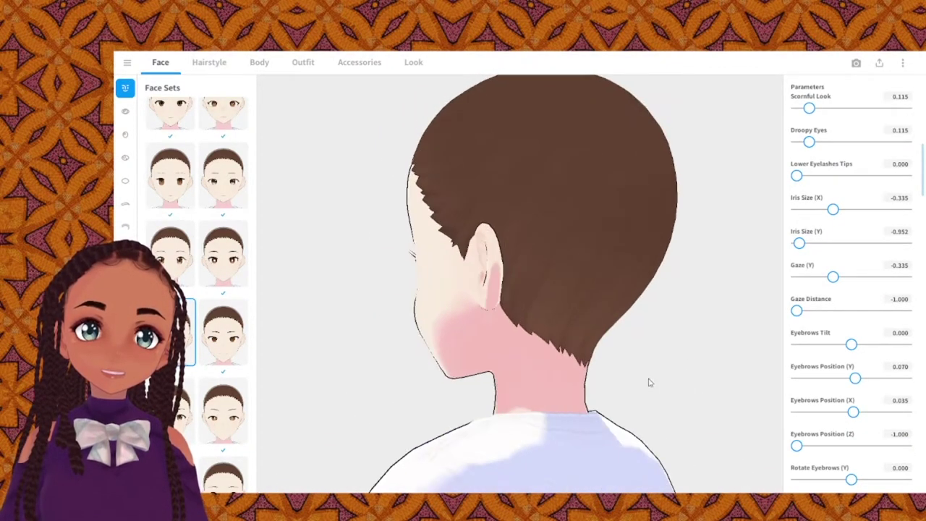
left_click_drag(796, 446, 894, 450)
left_click_drag(667, 406, 687, 410)
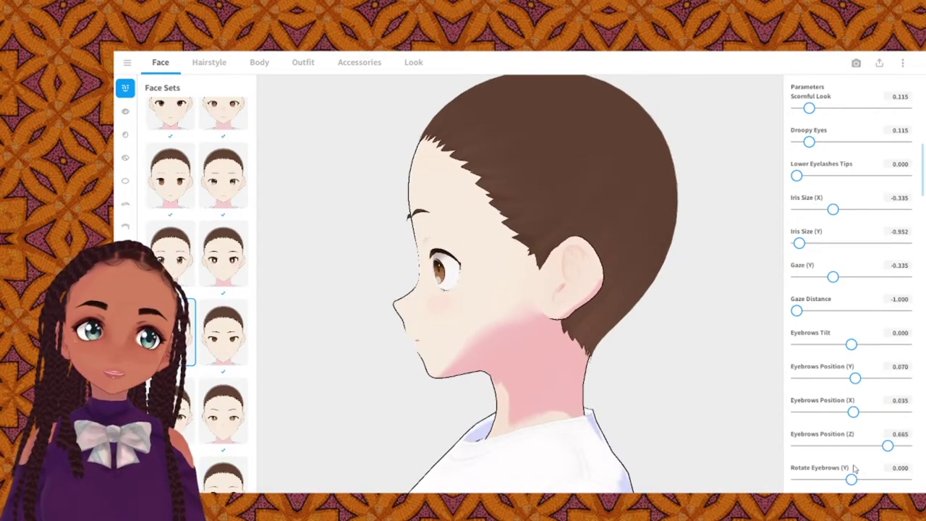
left_click_drag(889, 448, 838, 448)
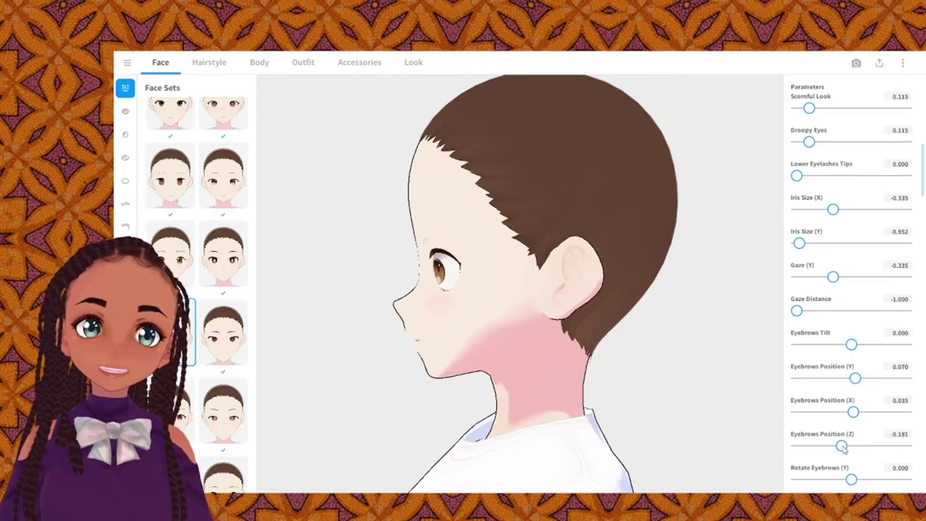
left_click_drag(644, 395, 679, 397)
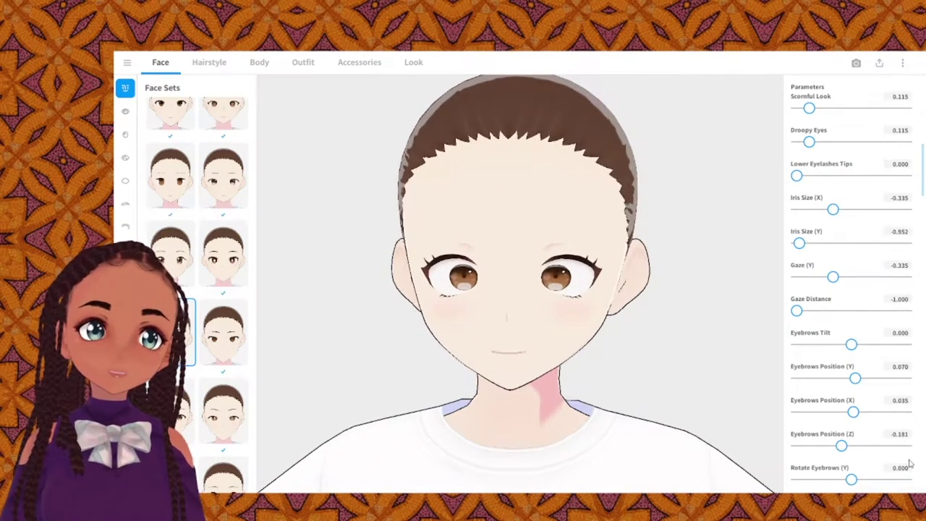
Set Eyebrows Position (Z) to 0.427, Rotate Eyebrows (Y) to 0.132 and Eyebrows Arch to 1.000.
left_click_drag(842, 446, 904, 418)
scroll(858, 461, "down", 1)
scroll(851, 463, "down", 1)
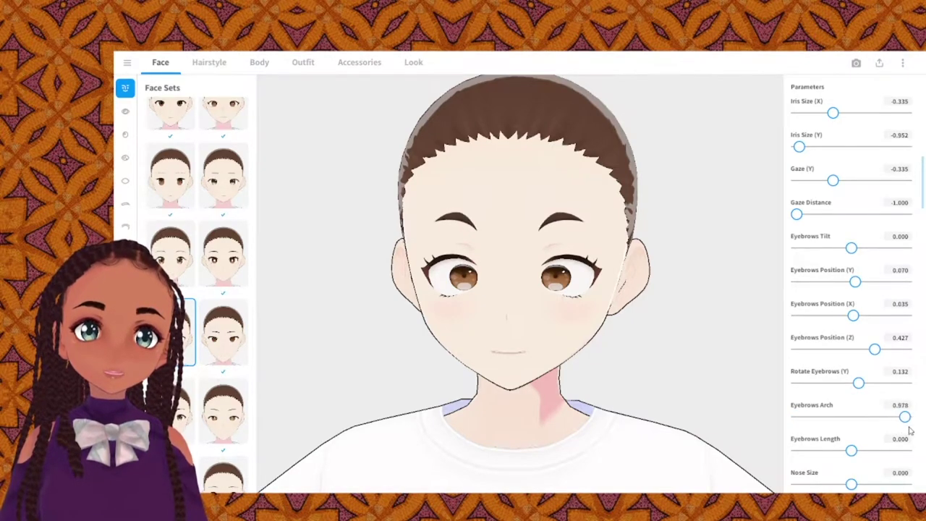
left_click_drag(691, 380, 734, 391)
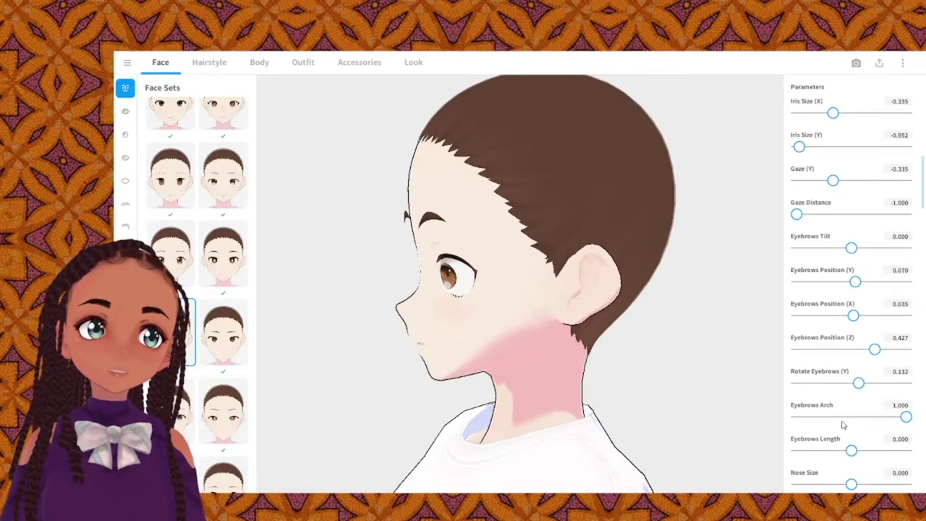
Set Eyebrows Position (Z) to -0.128, Position (Y) to -0.282 and Tilt to -0.141, with Gaze (Y) at -0.106 and Gaze Distance at -0.348.
left_click_drag(875, 350, 847, 351)
right_click_drag(617, 343, 648, 339)
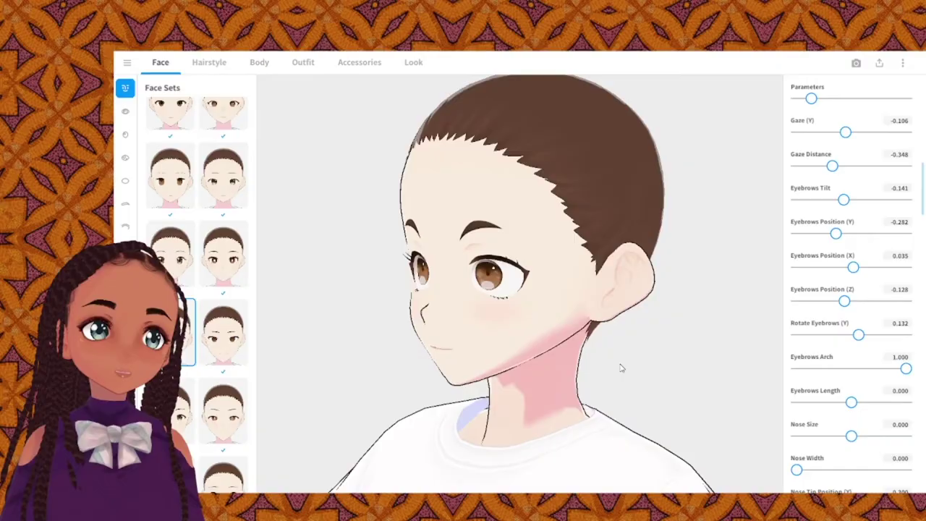
left_click_drag(619, 367, 605, 368)
Enlarge the nose by setting the first Nose Size parameter to 1.000, and check it from the side.
left_click_drag(856, 439, 913, 443)
mouse_move(579, 361)
right_mouse_down()
mouse_move(670, 358)
mouse_move(632, 357)
mouse_move(602, 325)
mouse_move(603, 343)
mouse_move(620, 350)
mouse_move(576, 347)
right_mouse_up()
mouse_move(406, 347)
right_mouse_down()
mouse_move(428, 341)
mouse_move(408, 340)
right_mouse_up()
scroll(832, 457, "down", 1)
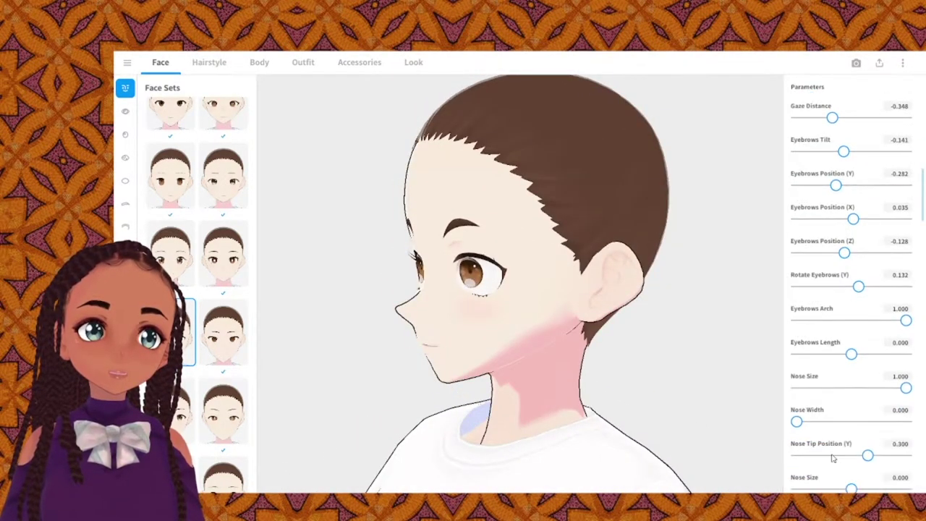
Widen the nose by trying Nose Width at 0.612 and raising it to 2.000, checking the face close up.
left_click_drag(801, 425, 822, 424)
mouse_move(544, 385)
right_mouse_down()
mouse_move(572, 386)
mouse_move(538, 384)
right_mouse_up()
left_click_drag(822, 421, 865, 421)
right_click_drag(406, 315, 463, 341)
scroll(478, 358, "up", 4)
right_click_drag(476, 379, 499, 359)
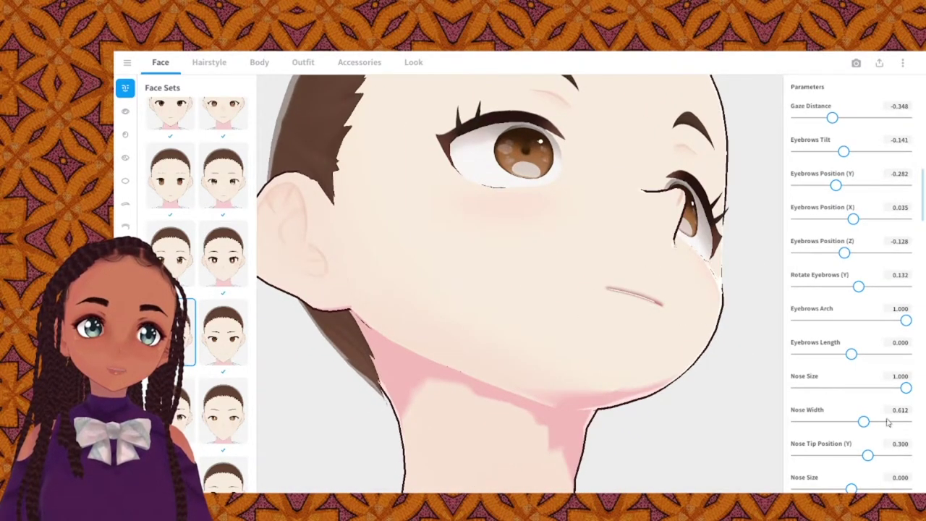
left_click_drag(864, 422, 916, 424)
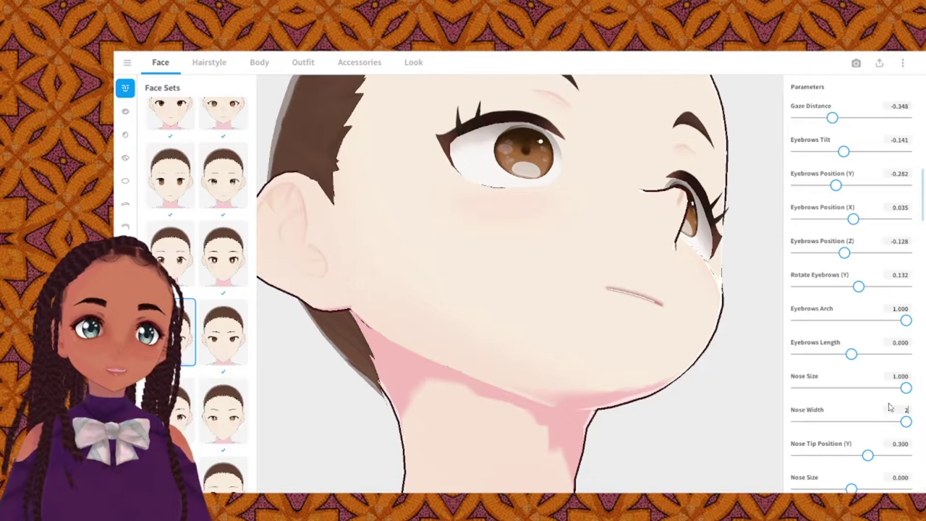
key("Return")
right_click_drag(704, 371, 665, 356)
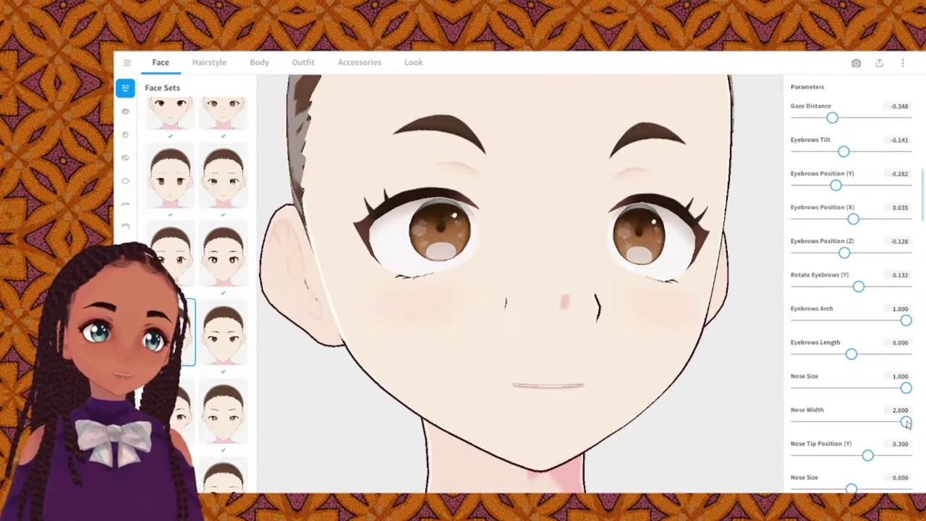
Reduce the first Nose Size parameter to -0.013 and Nose Width to 1.250.
right_click_drag(604, 358, 672, 359)
left_click_drag(905, 387, 845, 387)
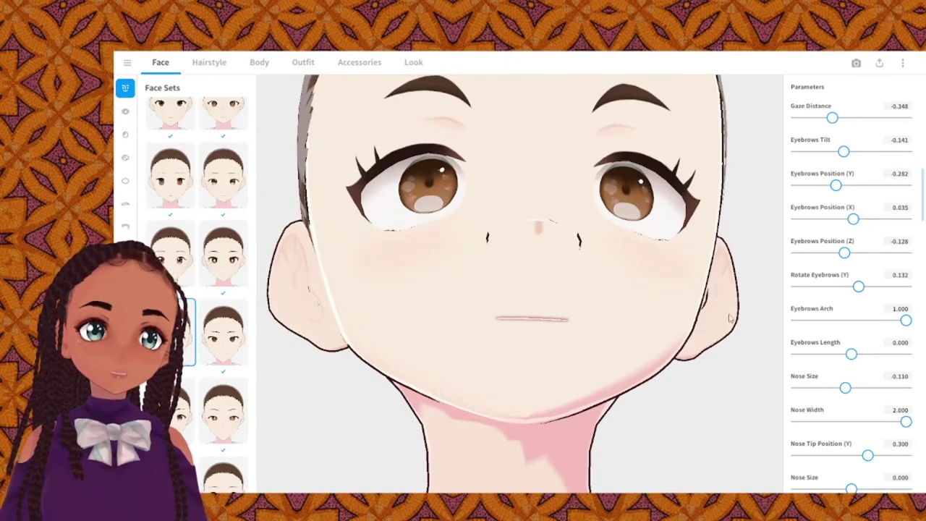
left_click_drag(905, 420, 901, 420)
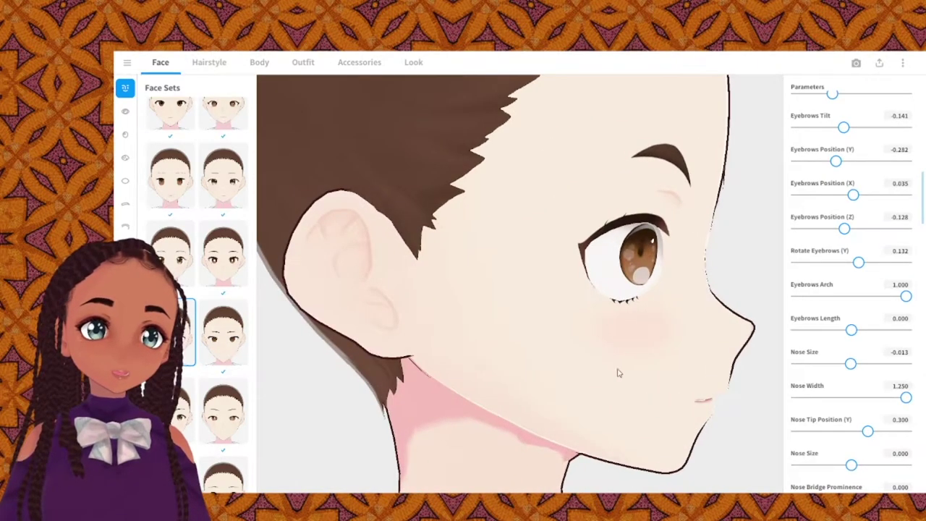
Try Nose Tip Position (Y) at 1.000 and -1.000, set it to 0.040, and raise the first Nose Size parameter to 0.128.
left_click_drag(868, 432, 918, 442)
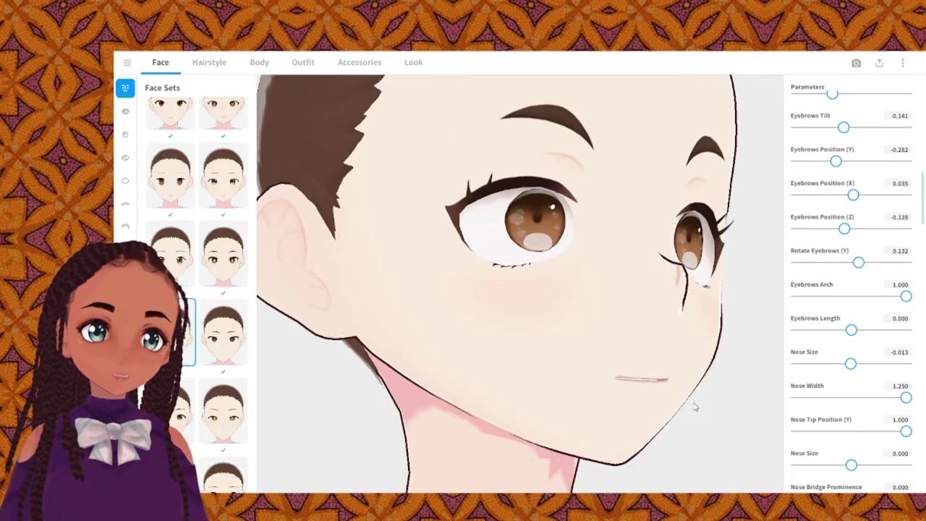
left_click_drag(907, 433, 797, 432)
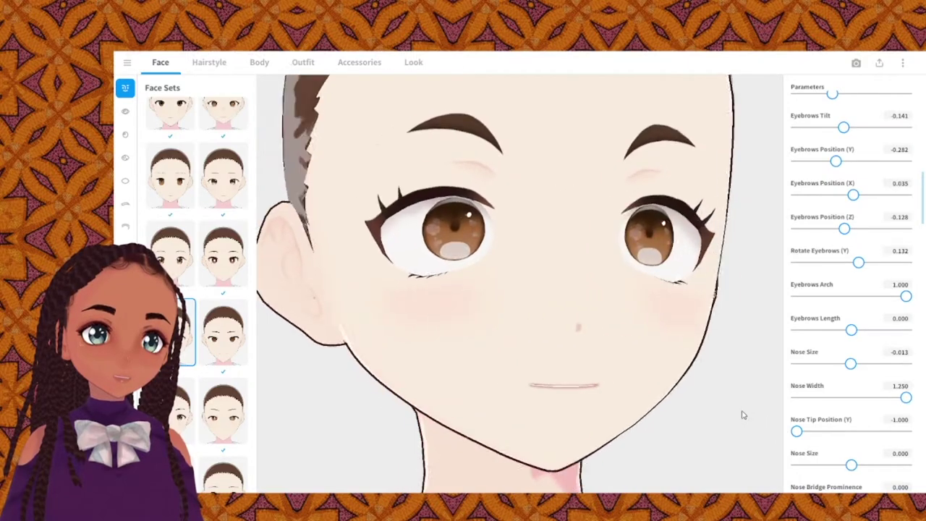
left_click_drag(810, 432, 859, 441)
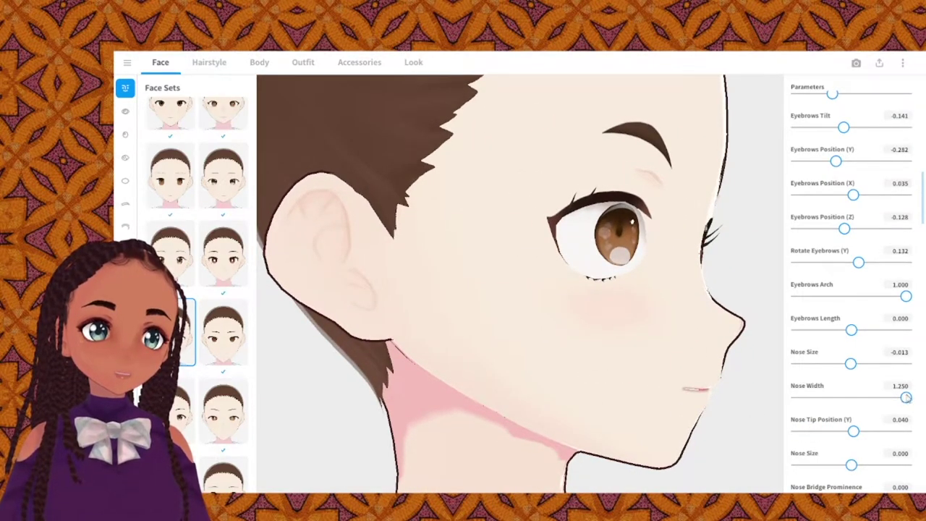
mouse_move(853, 368)
left_mouse_down()
mouse_move(887, 363)
mouse_move(847, 364)
mouse_move(864, 364)
left_mouse_up()
mouse_move(750, 368)
right_mouse_down()
mouse_move(728, 368)
mouse_move(719, 354)
mouse_move(741, 377)
right_mouse_up()
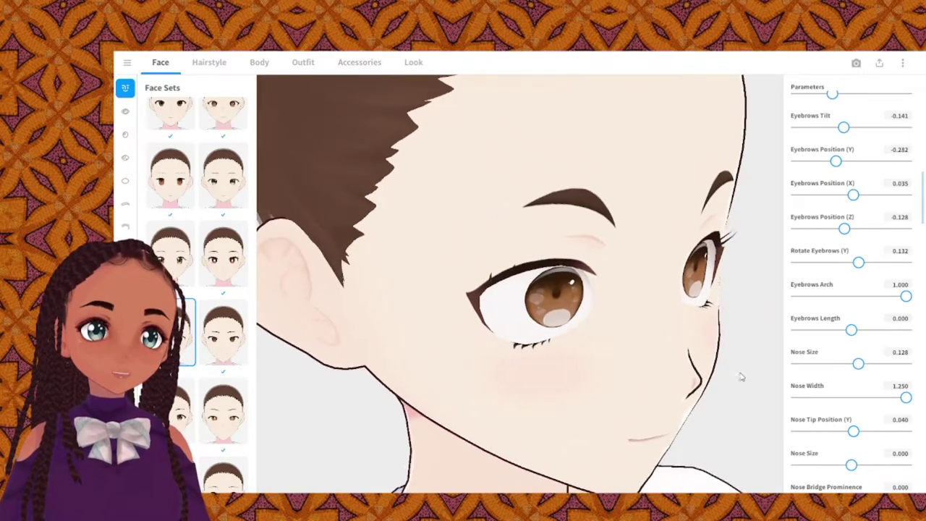
Try Nose Bridge Prominence at 1.000 and 0.930 from different angles, and set it to 0.489.
scroll(844, 460, "down", 2)
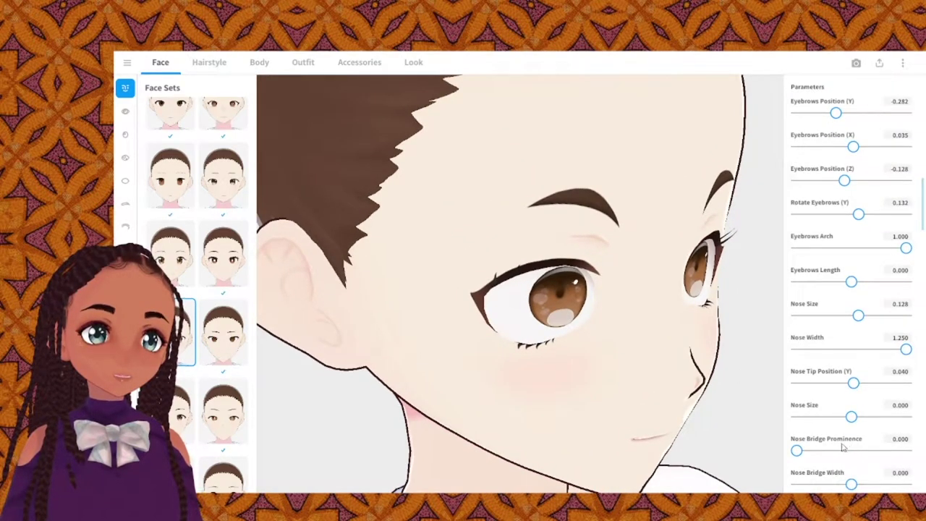
scroll(843, 447, "down", 1)
right_click_drag(672, 413, 683, 404)
left_click_drag(802, 428, 920, 429)
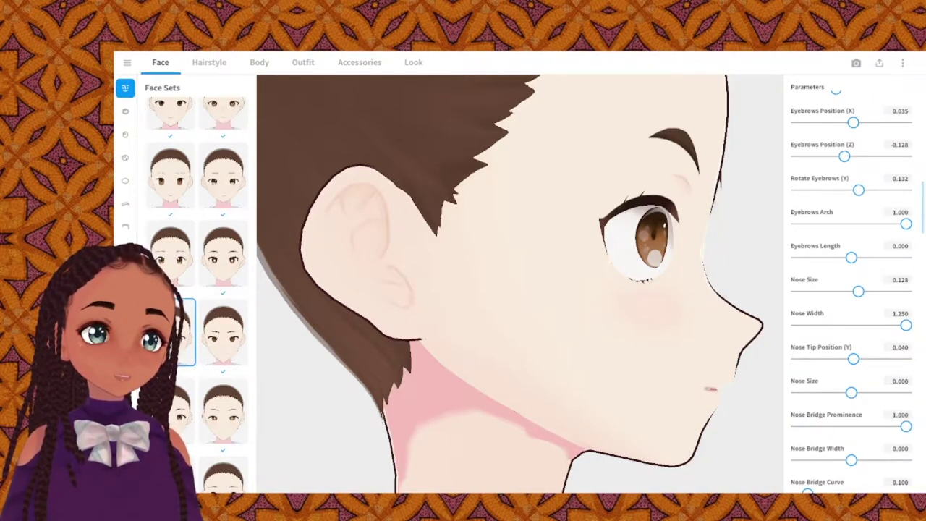
left_click_drag(906, 426, 898, 426)
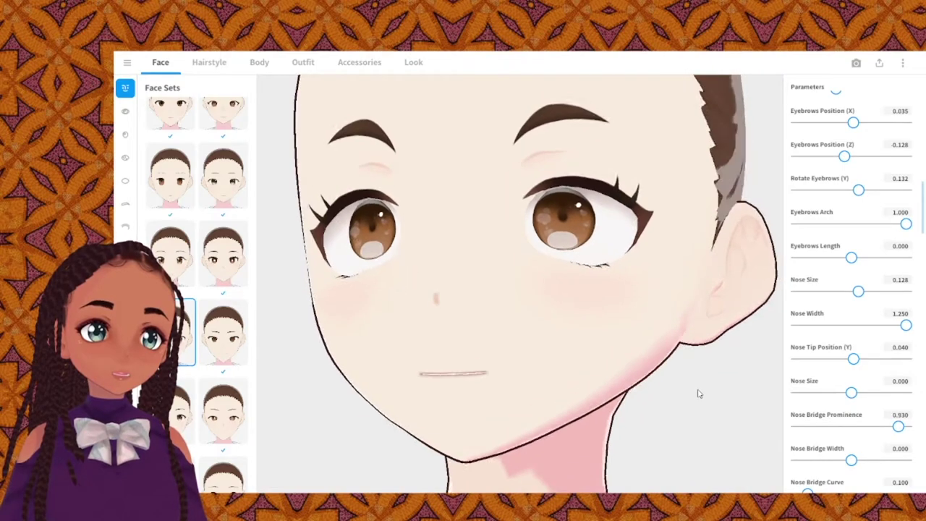
left_click_drag(899, 427, 852, 428)
scroll(849, 449, "down", 1)
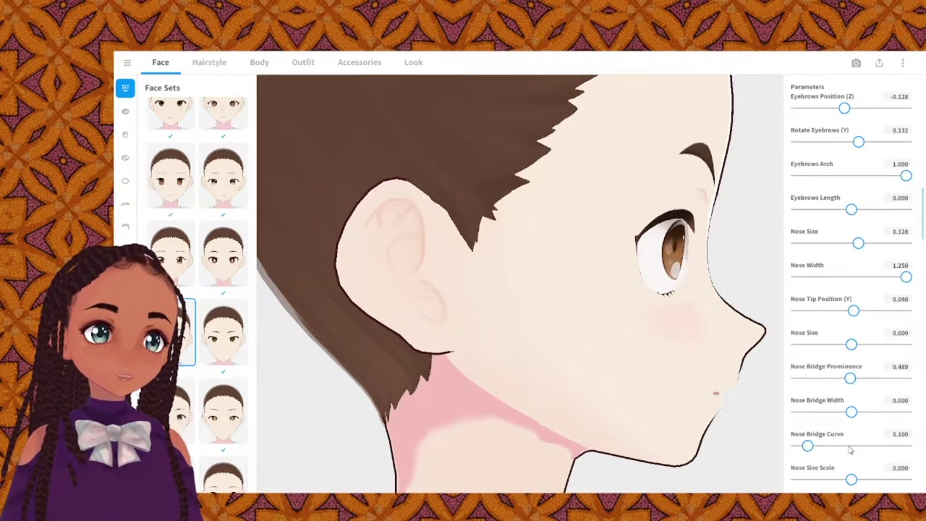
Set Nose Bridge Width to 0.079 and slightly increase Nose Bridge Curve.
mouse_move(851, 412)
left_mouse_down()
mouse_move(895, 412)
mouse_move(856, 413)
left_mouse_up()
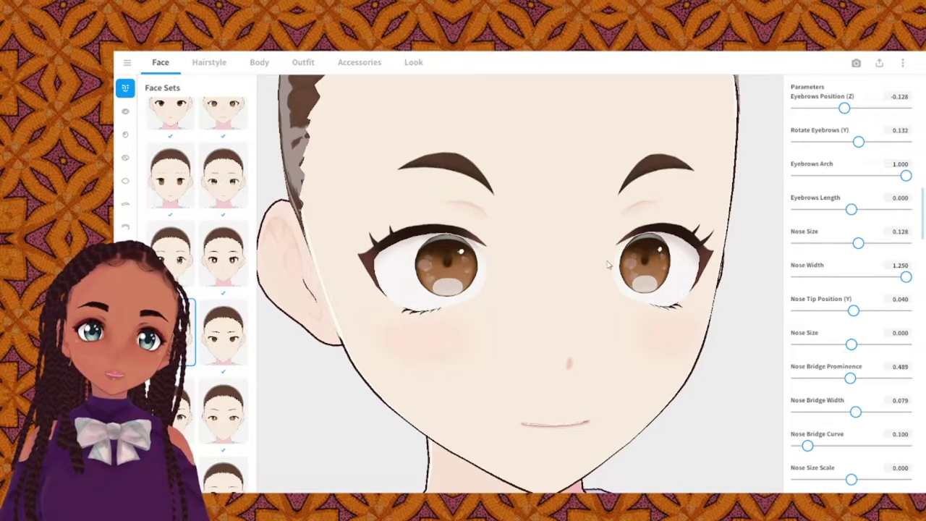
scroll(834, 459, "down", 1)
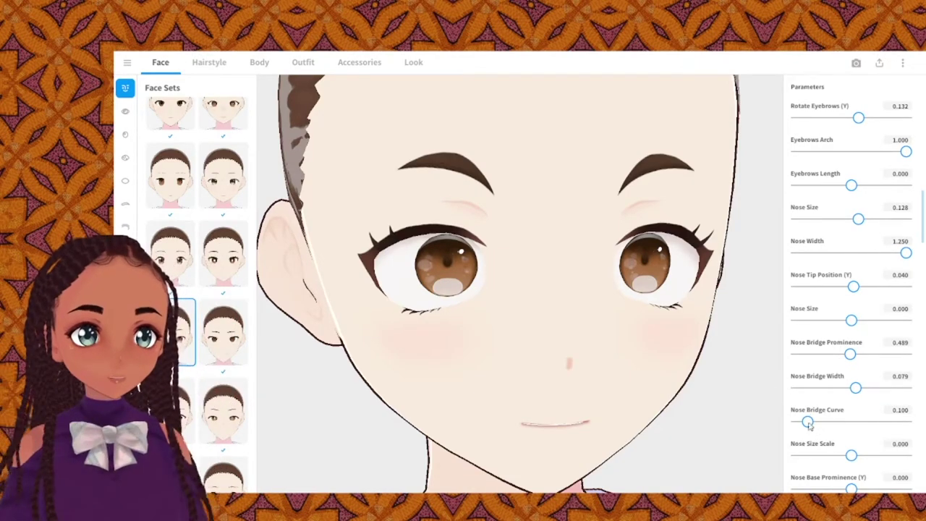
left_click_drag(807, 423, 825, 429)
right_click_drag(535, 402, 650, 395)
mouse_move(817, 425)
left_mouse_down()
mouse_move(801, 423)
mouse_move(820, 427)
left_mouse_up()
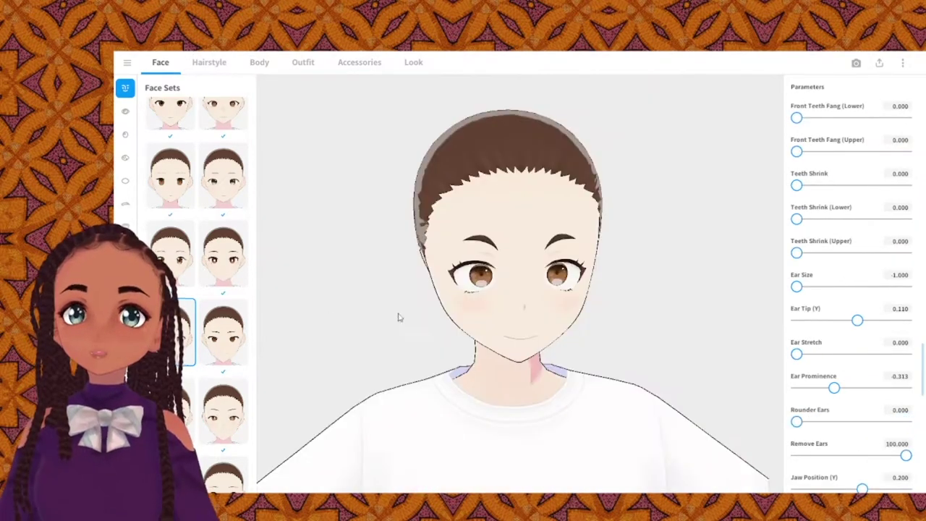
Shape long elf-like ears by setting Ear Stretch to 1.000 and Ear Prominence to -1.000.
right_click_drag(398, 316, 367, 289)
left_click_drag(796, 354, 904, 353)
left_click_drag(834, 387, 796, 387)
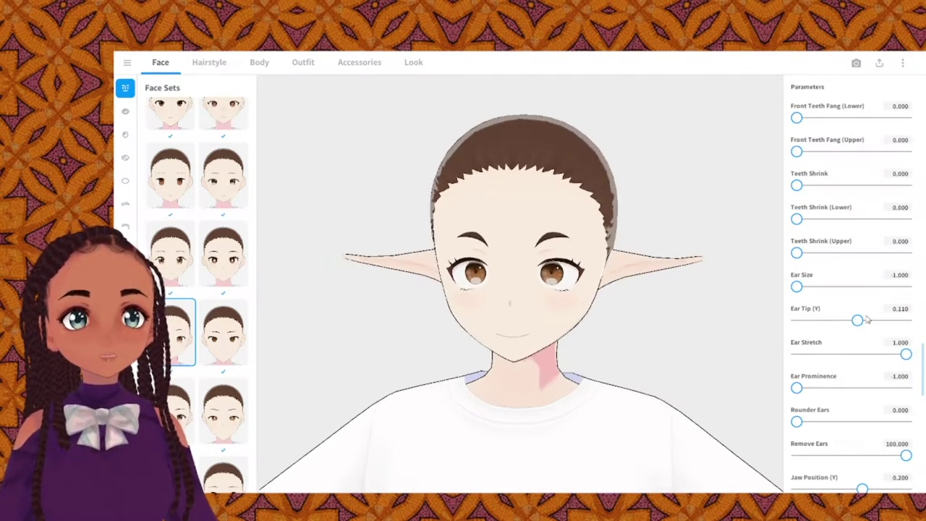
Set Ear Stretch back to 0.000 and restore the hidden ears by setting Remove Ears to 0.000.
left_click_drag(904, 354, 758, 355)
right_click_drag(659, 349, 617, 348)
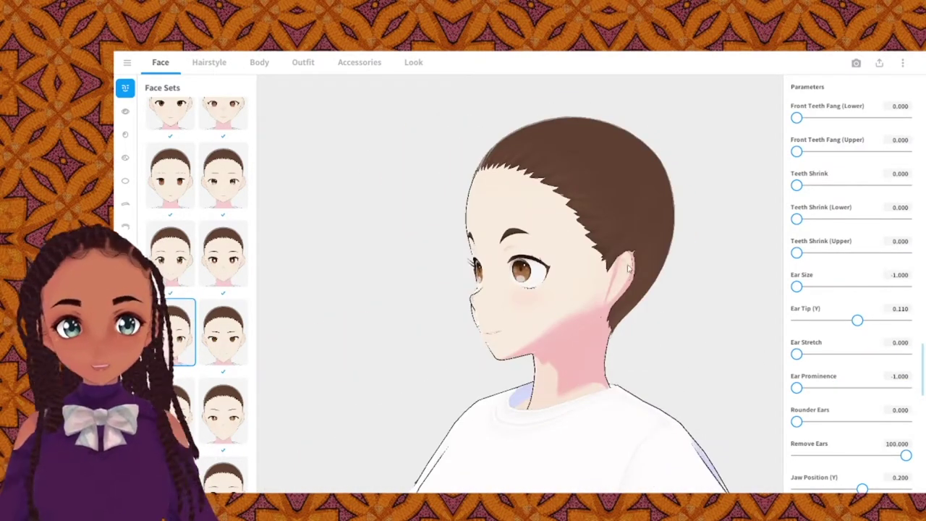
scroll(824, 411, "down", 1)
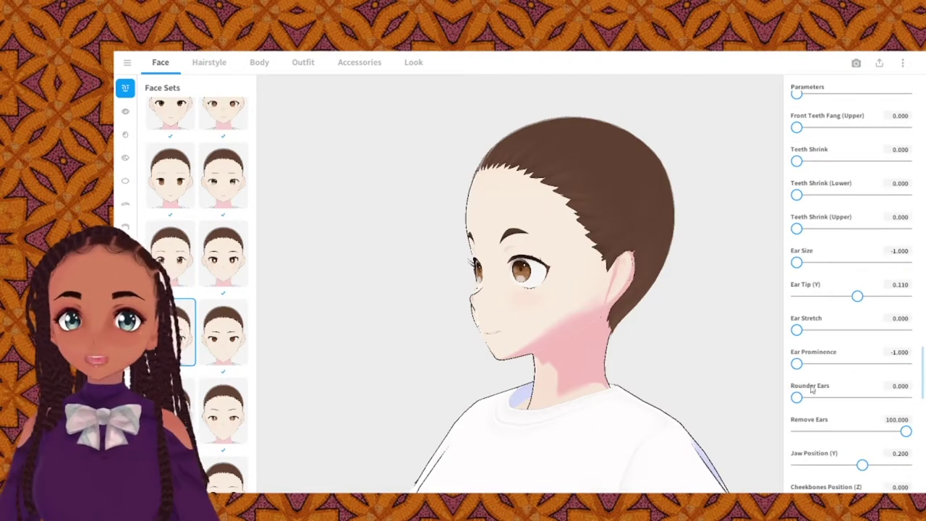
mouse_move(796, 398)
left_mouse_down()
mouse_move(813, 398)
mouse_move(794, 399)
left_mouse_up()
scroll(831, 402, "down", 1)
left_click_drag(906, 407, 790, 405)
mouse_move(797, 373)
left_mouse_down()
mouse_move(905, 374)
mouse_move(791, 374)
left_mouse_up()
Try Jaw Position (Y) and Cheekbones Position (Z) at their maximum, and set each of them to -1.000.
scroll(796, 376, "down", 2)
right_click_drag(566, 394, 591, 395)
left_click_drag(862, 393, 908, 392)
right_click_drag(686, 381, 622, 384)
left_click_drag(906, 394, 794, 393)
left_click_drag(852, 427, 907, 426)
right_click_drag(636, 378, 667, 380)
left_click_drag(906, 426, 794, 428)
Try Sunken Cheeks and Chin Roundness at their maximum, and set them to 0.586 and 0.000 respectively.
scroll(794, 430, "down", 1)
left_click_drag(797, 436, 908, 436)
right_click_drag(696, 394, 675, 401)
left_click_drag(905, 436, 860, 436)
scroll(861, 435, "down", 1)
left_click_drag(862, 422, 908, 422)
right_click_drag(711, 400, 707, 400)
left_click_drag(907, 421, 794, 434)
Try Chin Length at -0.304, set it to -0.075, and return Jawline Position (Y) to 0.000.
scroll(798, 432, "down", 1)
scroll(826, 445, "down", 2)
left_click(834, 417)
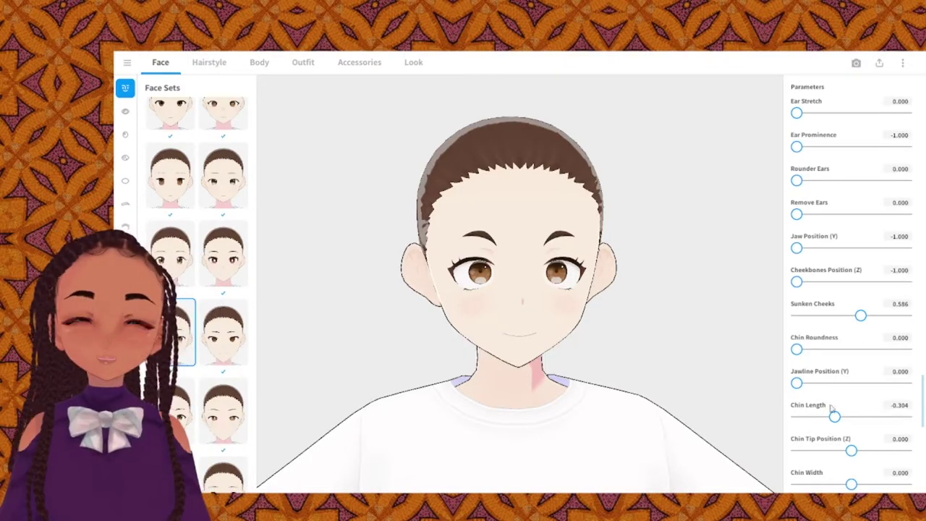
scroll(815, 410, "down", 3)
left_click(818, 311)
left_click_drag(827, 315, 796, 313)
mouse_move(835, 345)
left_mouse_down()
mouse_move(878, 349)
mouse_move(846, 347)
left_mouse_up()
Set Chin Tip Position (Z) to 0.053 and Chin Width to 1.000, checking the chin from different angles.
mouse_move(851, 380)
left_mouse_down()
mouse_move(824, 379)
mouse_move(854, 379)
left_mouse_up()
left_click_drag(851, 412, 921, 413)
mouse_move(662, 390)
right_mouse_down()
mouse_move(528, 365)
mouse_move(655, 391)
right_mouse_up()
right_click_drag(478, 354, 535, 361)
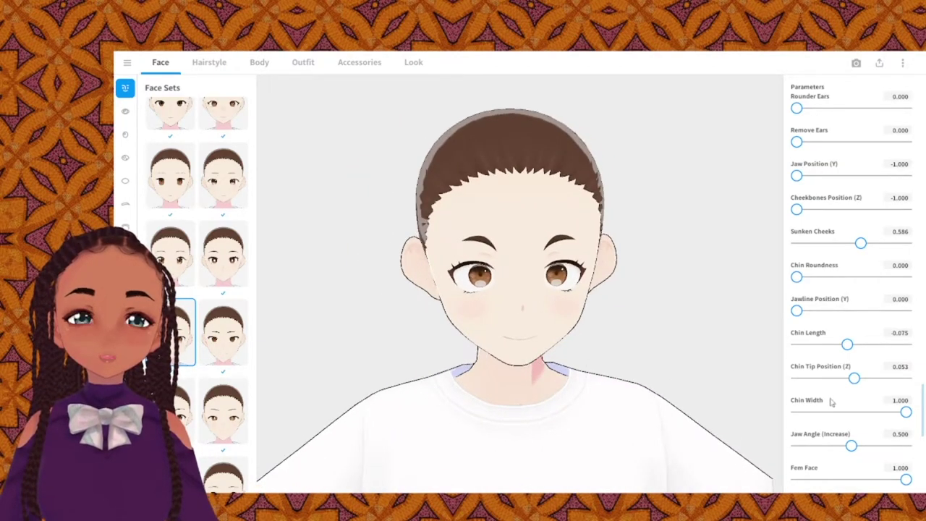
Try Jaw Angle (Increase) at 0.000 and set it to 1.000, comparing the jaw from the side.
scroll(868, 431, "down", 1)
left_click_drag(856, 427, 748, 408)
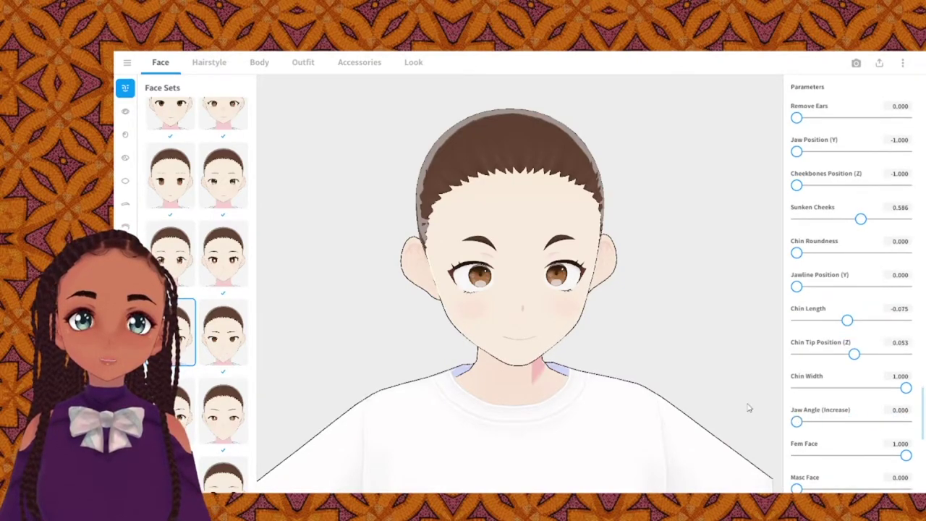
right_click_drag(748, 407, 653, 395)
left_click_drag(798, 422, 918, 426)
right_click_drag(774, 405, 713, 398)
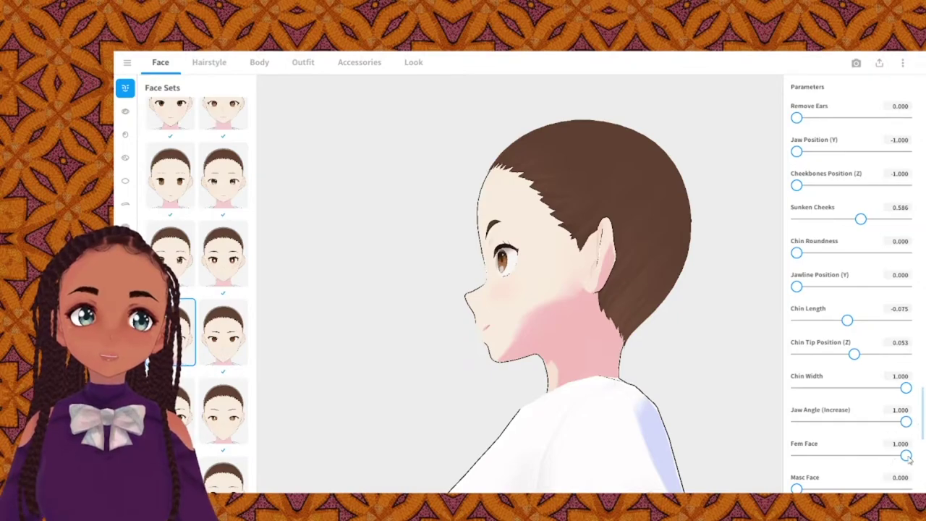
Lower Fem Face to 0.000 and raise Masc Face to 1.000.
right_click_drag(841, 438, 705, 413)
left_click_drag(906, 456, 775, 458)
right_click_drag(750, 457, 731, 436)
scroll(828, 467, "down", 1)
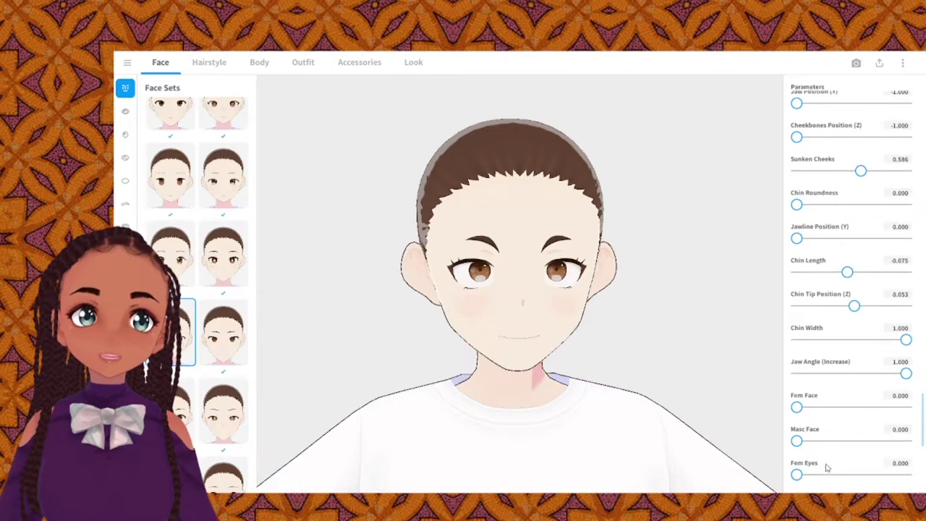
left_click_drag(798, 441, 918, 450)
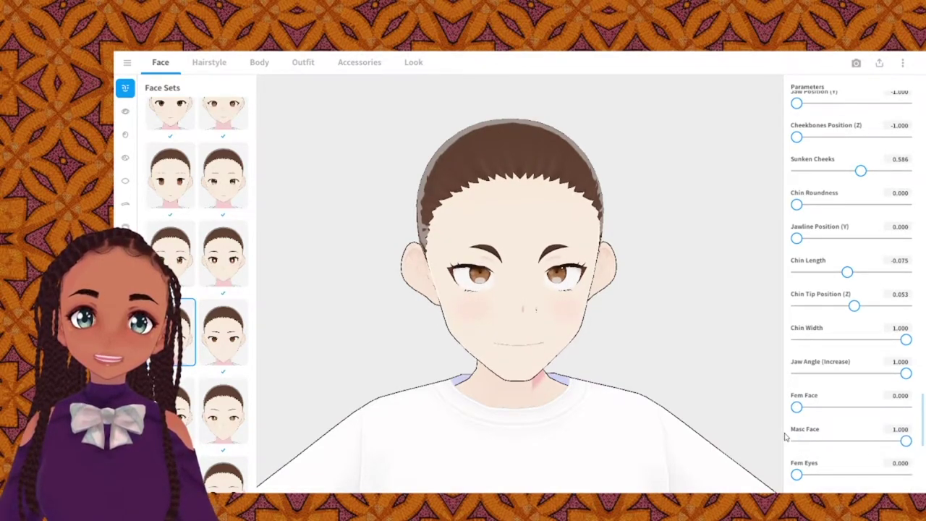
mouse_move(719, 418)
right_mouse_down()
mouse_move(668, 407)
mouse_move(735, 412)
right_mouse_up()
Shape moderately long pointed ears by setting Ear Prominence to -0.374 and Ear Stretch to 0.507.
scroll(844, 262, "up", 5)
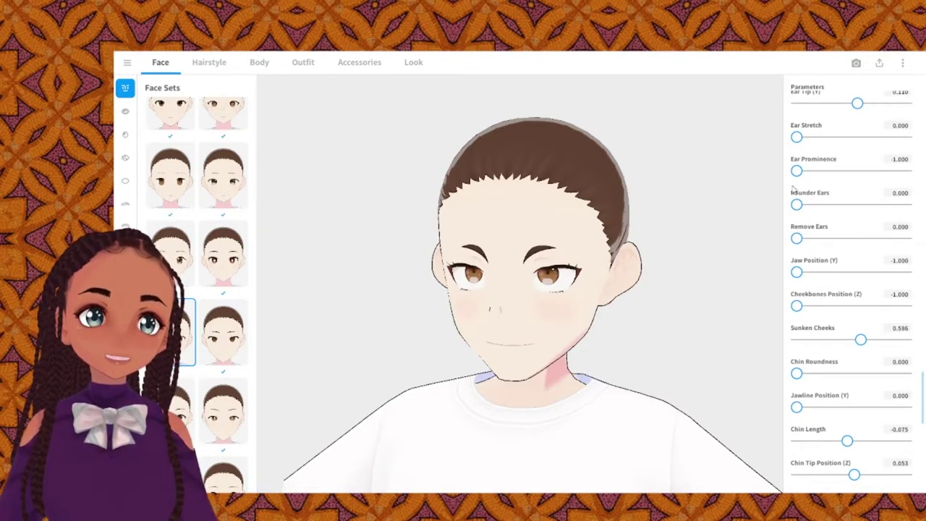
left_click_drag(798, 169, 833, 170)
left_click_drag(796, 136, 851, 137)
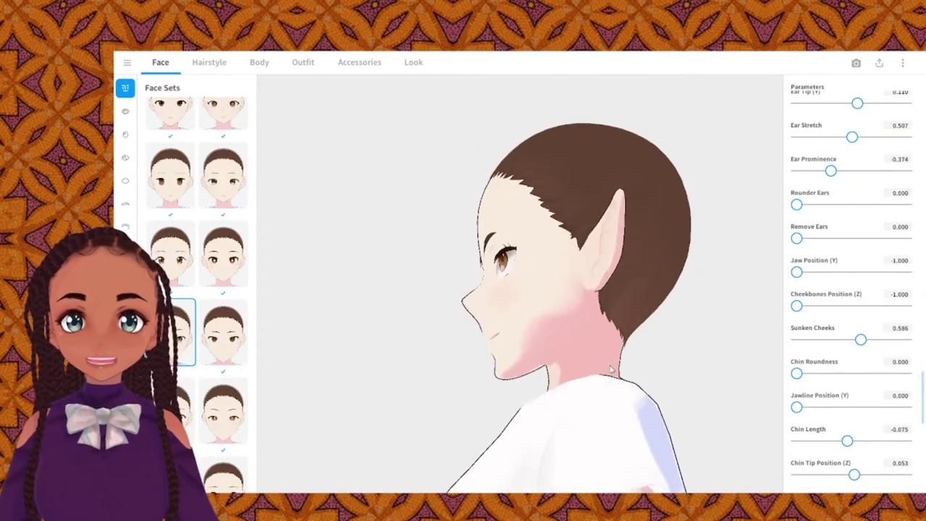
Try Masc Eyes at 0.987, 0.000 and 1.000, and set it to 0.930.
scroll(831, 434, "down", 1)
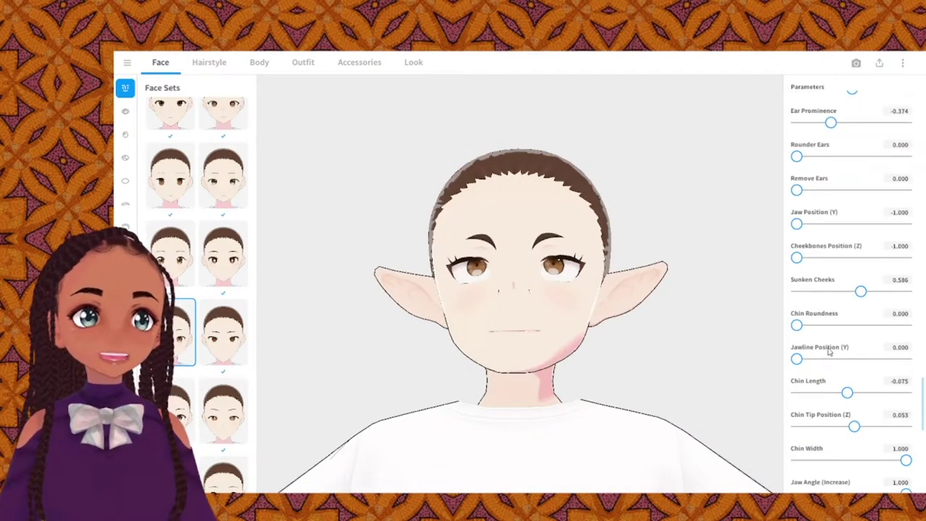
scroll(832, 390, "down", 3)
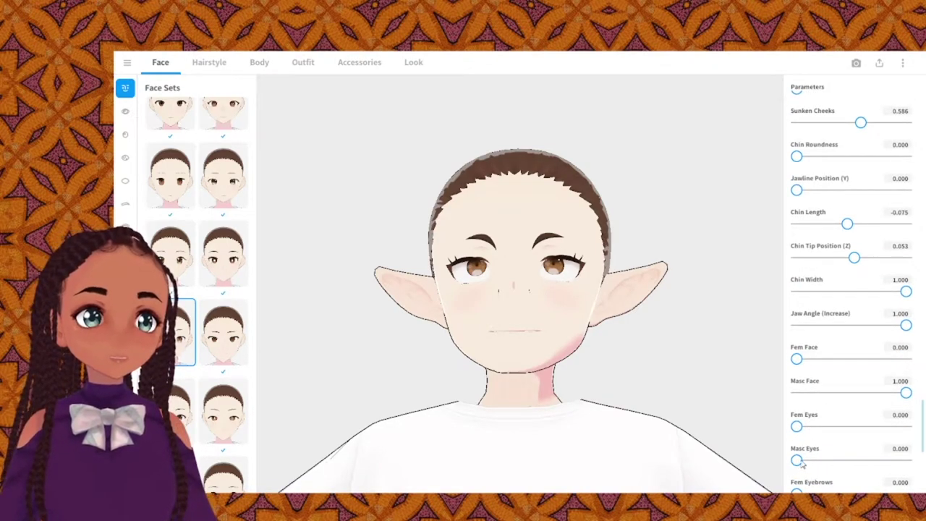
left_click_drag(797, 460, 906, 461)
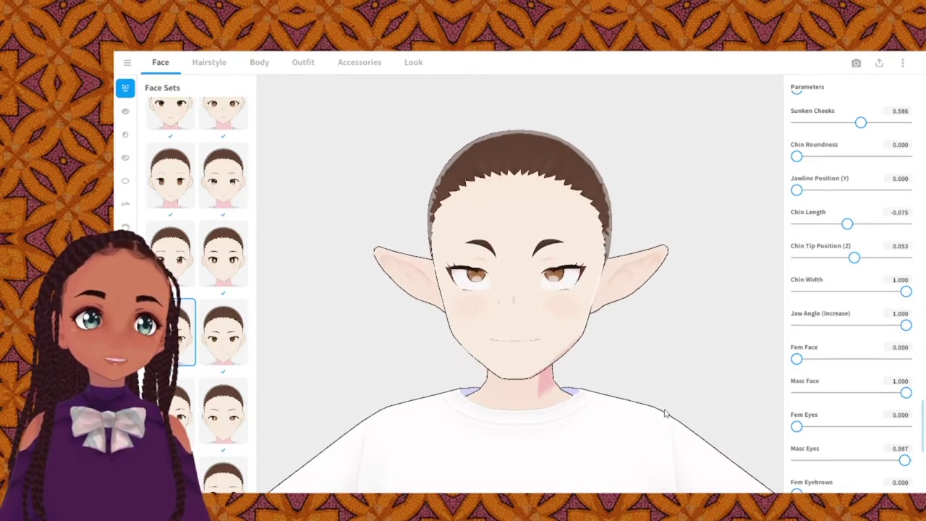
scroll(833, 450, "down", 1)
mouse_move(797, 446)
left_mouse_down()
mouse_move(904, 446)
mouse_move(786, 452)
left_mouse_up()
left_click_drag(895, 421, 796, 425)
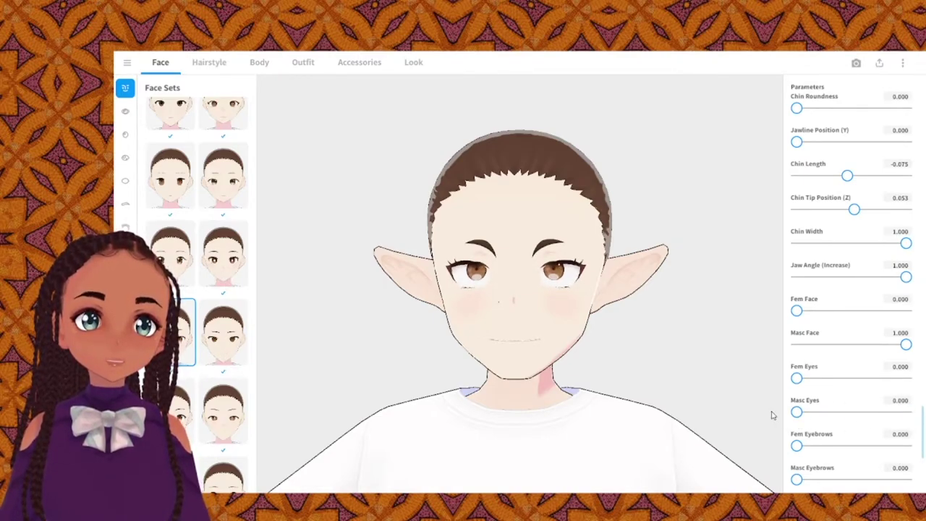
left_click_drag(796, 411, 922, 425)
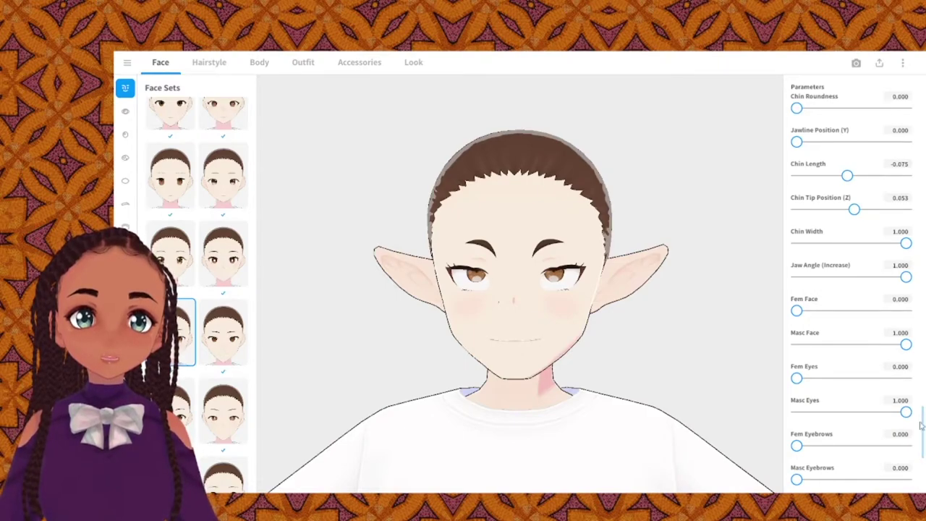
mouse_move(888, 425)
left_mouse_down()
mouse_move(787, 423)
mouse_move(905, 421)
mouse_move(897, 422)
left_mouse_up()
Try the Fem Nose parameter while checking the nose from the front and the side.
scroll(856, 455, "down", 1)
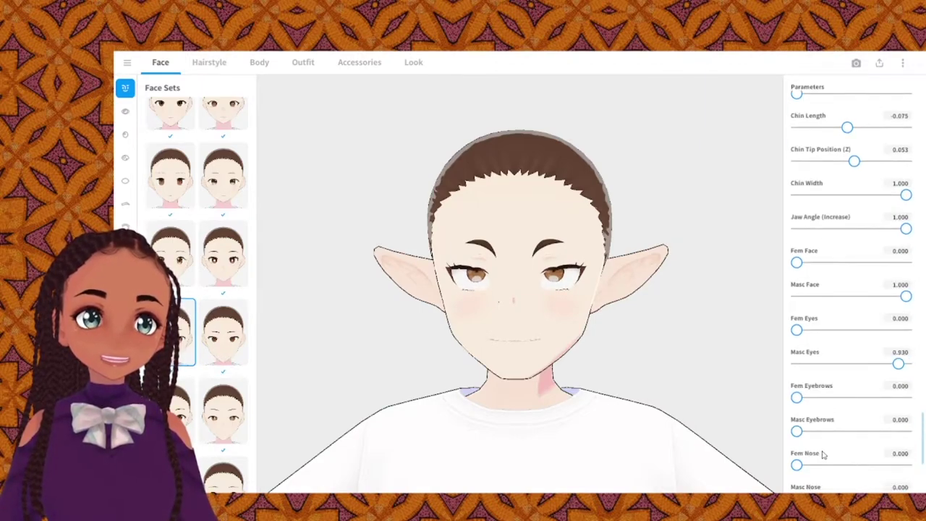
mouse_move(799, 465)
left_mouse_down()
mouse_move(876, 465)
mouse_move(802, 465)
left_mouse_up()
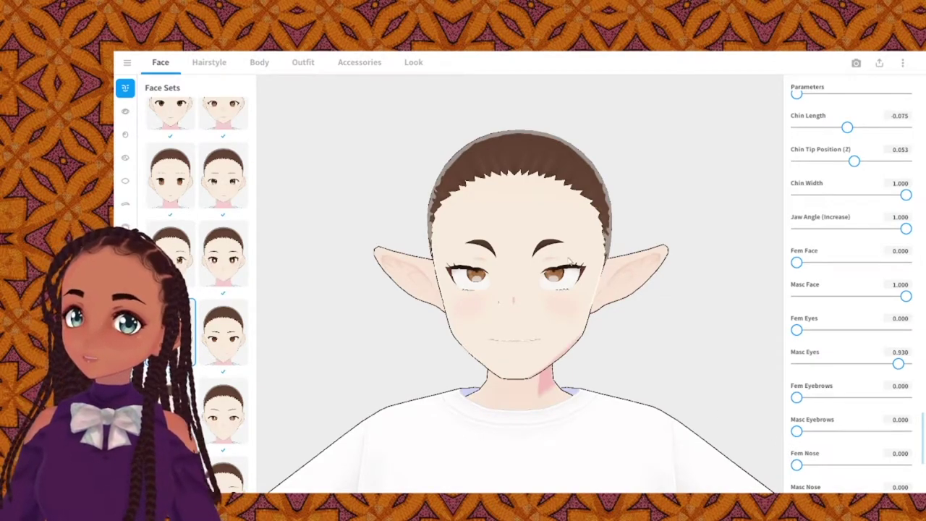
scroll(823, 460, "down", 1)
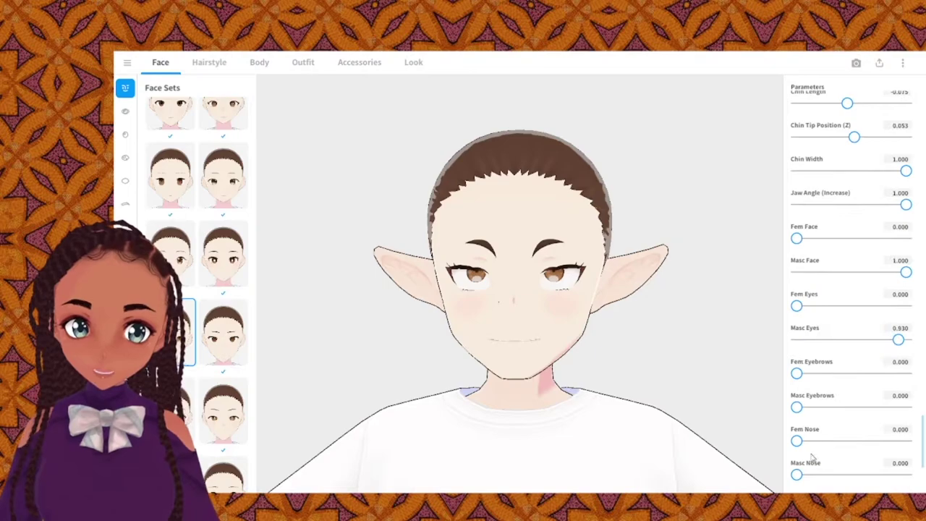
mouse_move(796, 441)
left_mouse_down()
mouse_move(884, 440)
mouse_move(780, 435)
left_mouse_up()
left_click_drag(720, 425, 628, 407)
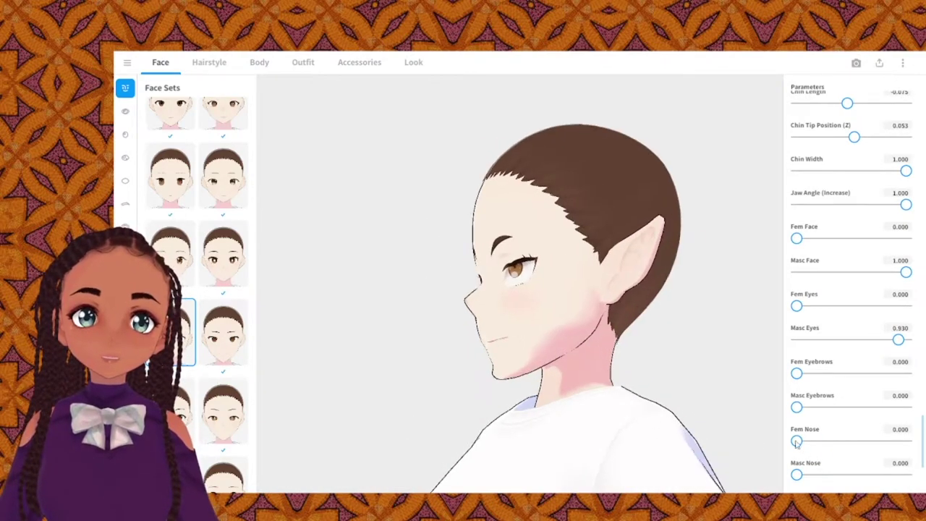
mouse_move(799, 441)
left_mouse_down()
mouse_move(915, 442)
mouse_move(811, 445)
left_mouse_up()
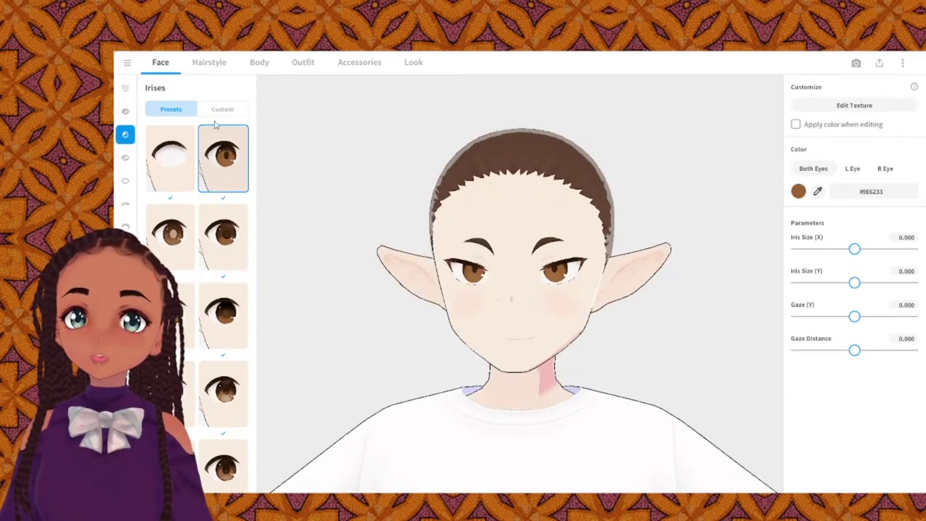
Open the custom iris in the Texture Editor, examine its UV layout, the Editing Mode options and the Scleras texture, and close the editor.
left_click(213, 110)
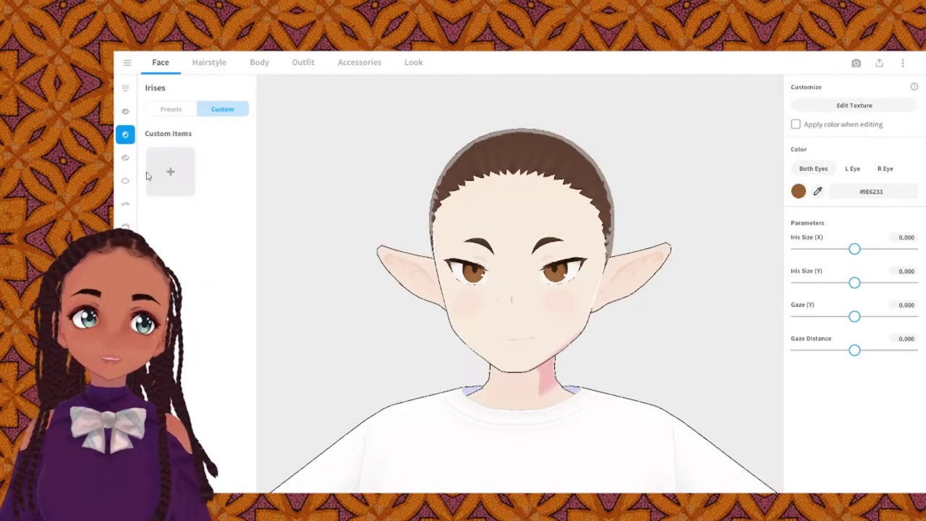
left_click(843, 108)
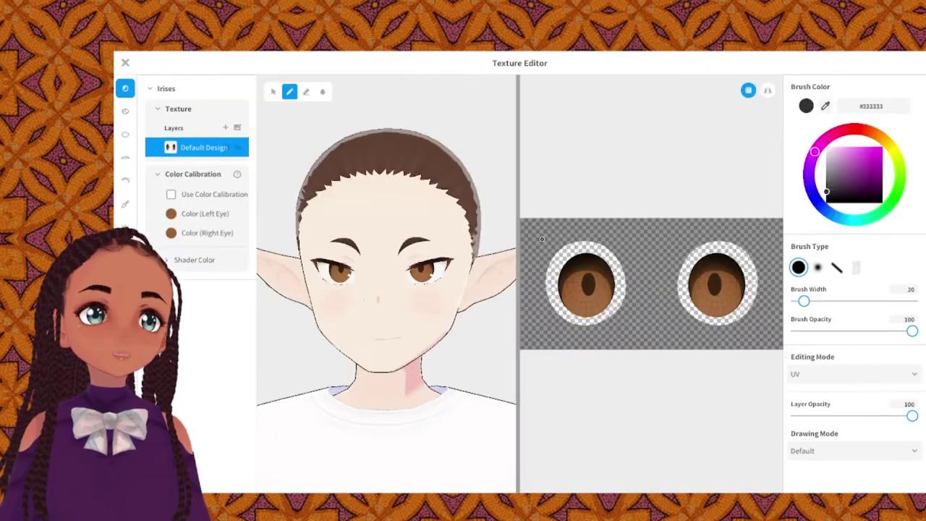
scroll(612, 324, "up", 2)
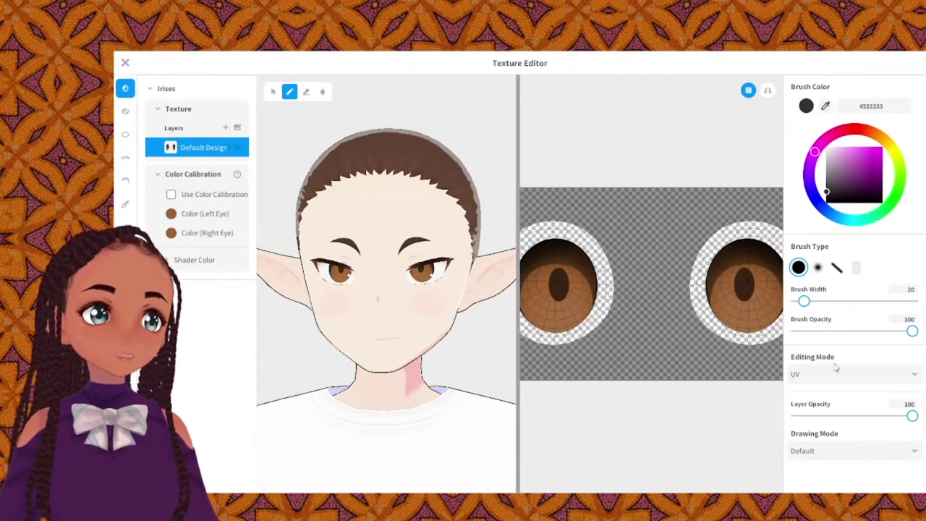
left_click(879, 376)
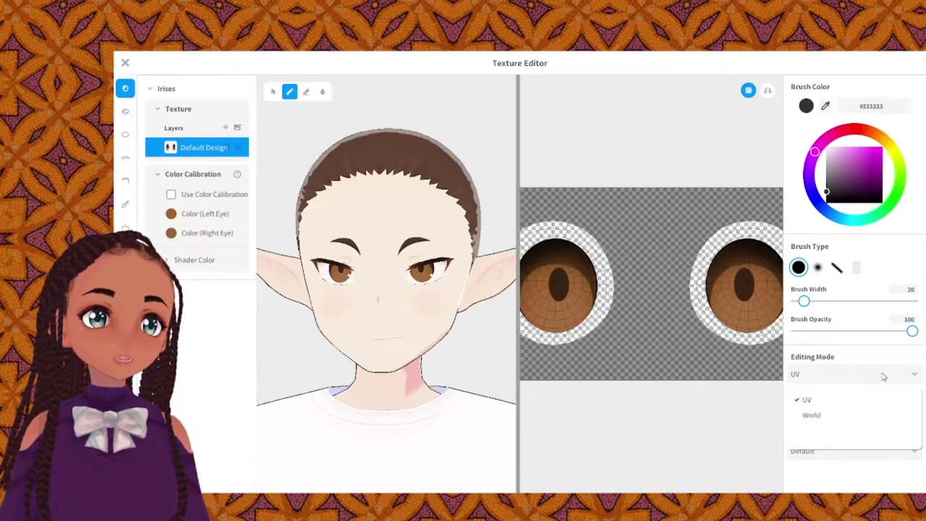
left_click(868, 353)
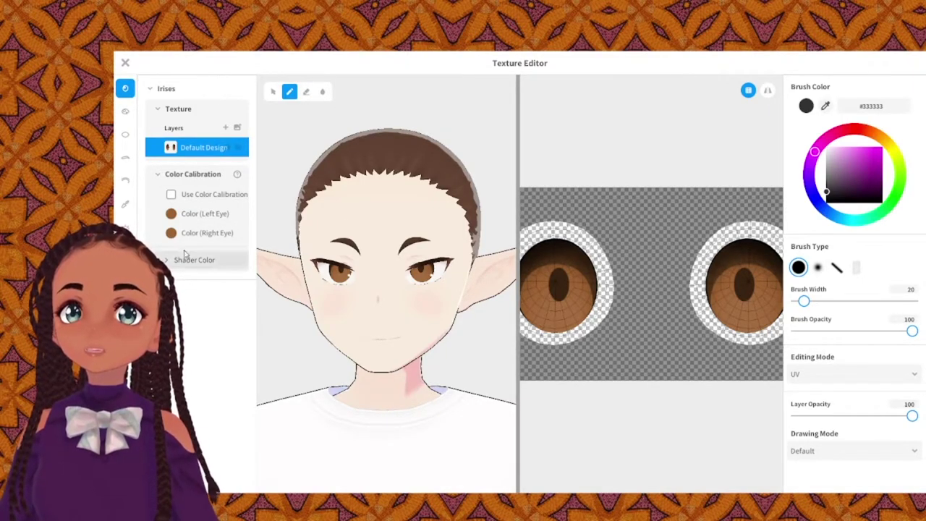
left_click(125, 133)
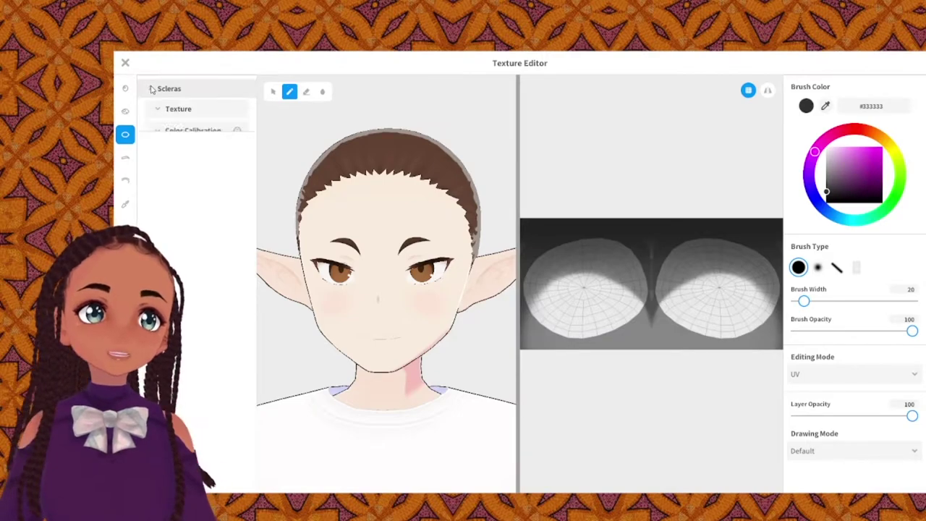
left_click(125, 63)
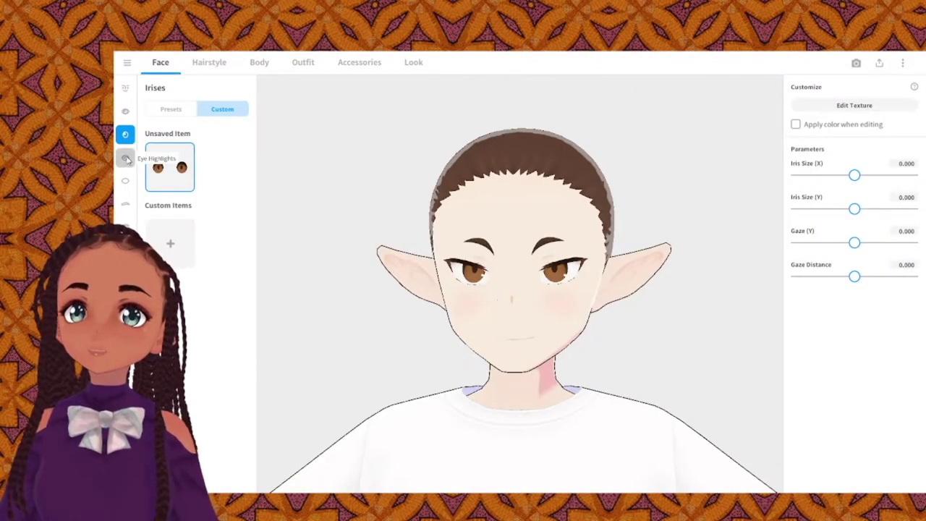
Look through the Eye Highlights and Scleras categories, and compare eyebrow presets, including the round dot brows and the thin worried ones.
left_click(126, 157)
left_click(125, 180)
left_click(126, 208)
left_click(223, 218)
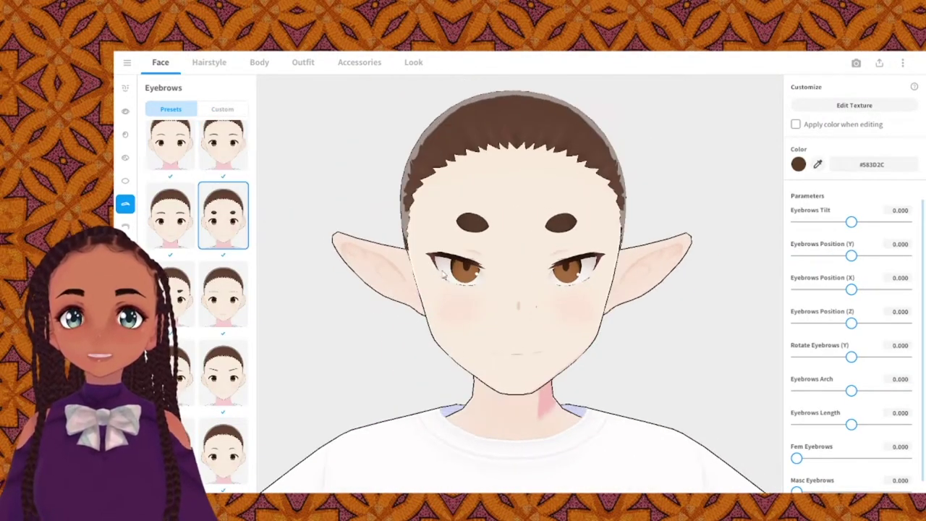
left_click(181, 292)
left_click_drag(851, 255, 832, 255)
left_click(183, 373)
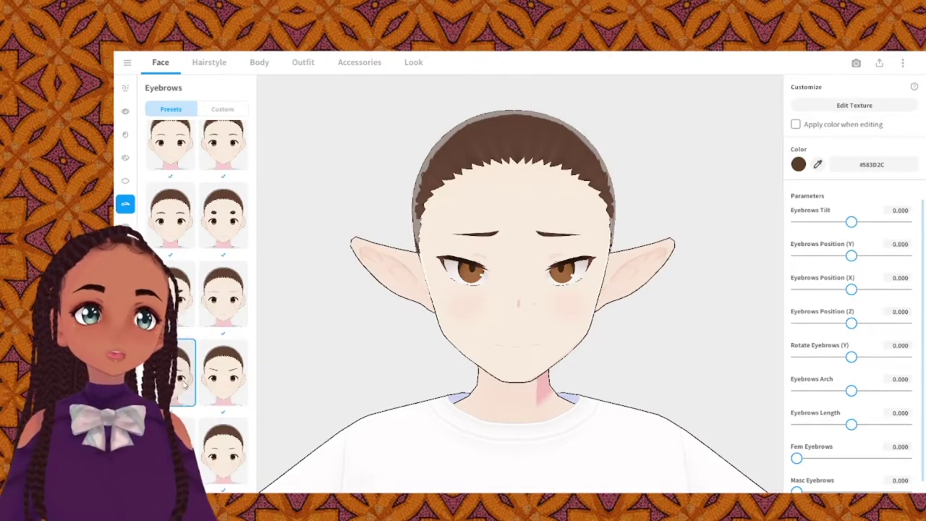
left_click(223, 373)
scroll(223, 376, "down", 2)
left_click(182, 384)
left_click(177, 228)
Compare further eyebrow presets from different angles and choose the dark, gently arched one with tapered outer ends.
scroll(223, 306, "down", 1)
left_click(183, 415)
scroll(502, 200, "up", 5)
right_click_drag(502, 201, 514, 185)
scroll(441, 200, "down", 5)
left_click(223, 415)
scroll(223, 427, "down", 1)
left_click(182, 420)
scroll(477, 195, "up", 5)
right_click_drag(558, 208, 576, 220)
scroll(223, 405, "down", 1)
left_click(185, 438)
left_click(185, 380)
right_click_drag(452, 365, 439, 368)
Set Eyebrows Position (Y) to -0.564, Eyebrows Tilt to 0.009, Eyebrows Position (Z) to -0.088 and Eyebrows Position (X) to -0.062.
scroll(439, 368, "down", 5)
left_click_drag(851, 255, 819, 257)
mouse_move(850, 221)
left_mouse_down()
mouse_move(831, 222)
mouse_move(852, 221)
left_mouse_up()
left_click_drag(851, 322, 846, 322)
mouse_move(850, 289)
left_mouse_down()
mouse_move(828, 289)
mouse_move(847, 289)
left_mouse_up()
Set Eyebrows Arch to 0.106, Eyebrows Length to 0.203, Eyebrows Position (X) to 0.467 and Fem Eyebrows to 0.855.
mouse_move(851, 390)
left_mouse_down()
mouse_move(888, 390)
mouse_move(856, 390)
left_mouse_up()
mouse_move(851, 424)
left_mouse_down()
mouse_move(903, 425)
mouse_move(861, 425)
left_mouse_up()
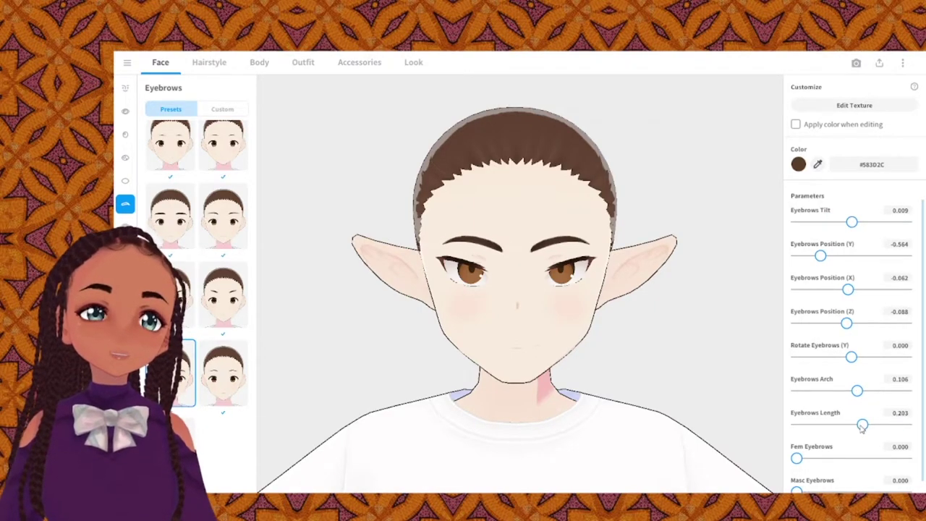
left_click_drag(848, 290, 877, 289)
left_click_drag(796, 457, 891, 457)
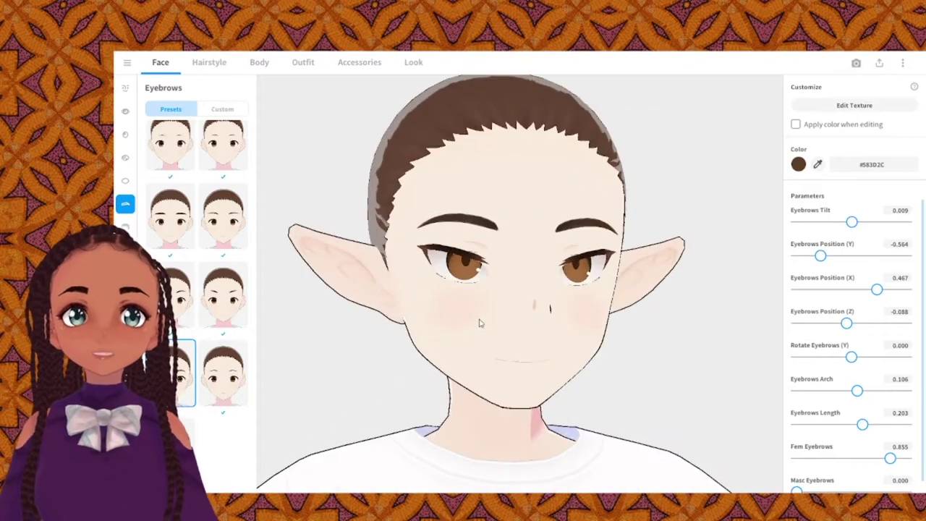
scroll(579, 221, "up", 5)
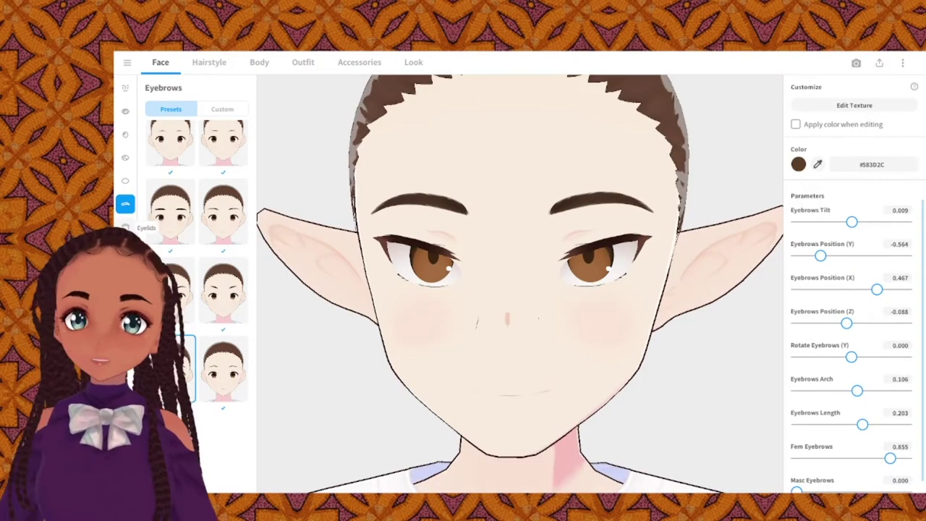
Compare the second and fourth eyelid presets, choose the second one, and check the custom eyelid items.
left_click(125, 227)
left_click(223, 237)
left_click(223, 157)
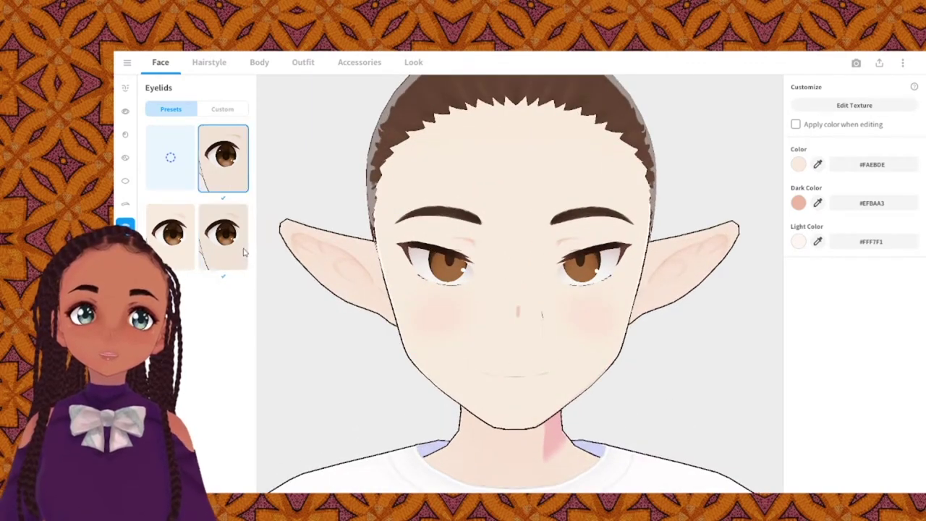
left_click(222, 109)
left_click(171, 109)
Try several eyeliner presets on the eyes and choose one with a thick, smooth upper lash line.
left_click(125, 250)
left_click(170, 158)
left_click(223, 157)
left_click(171, 236)
scroll(217, 236, "down", 1)
left_click(223, 267)
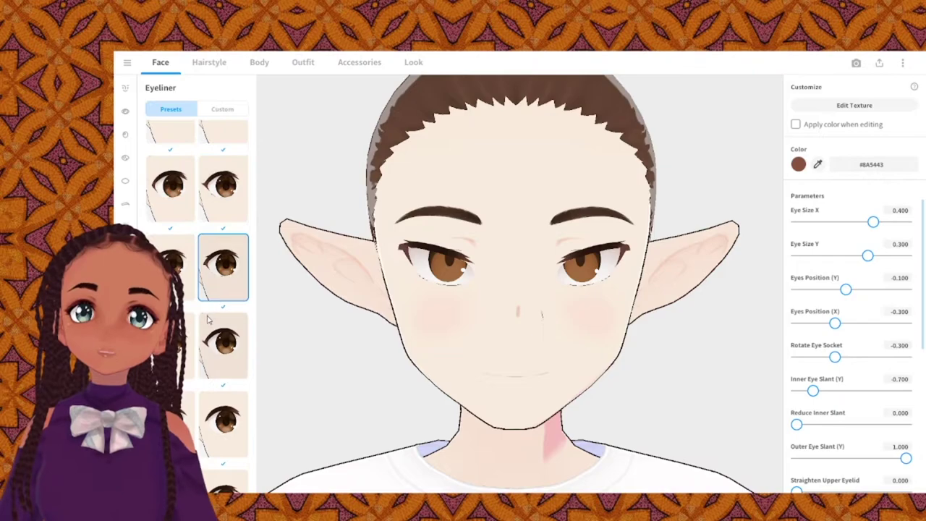
scroll(207, 319, "up", 1)
scroll(230, 420, "down", 1)
left_click(230, 419)
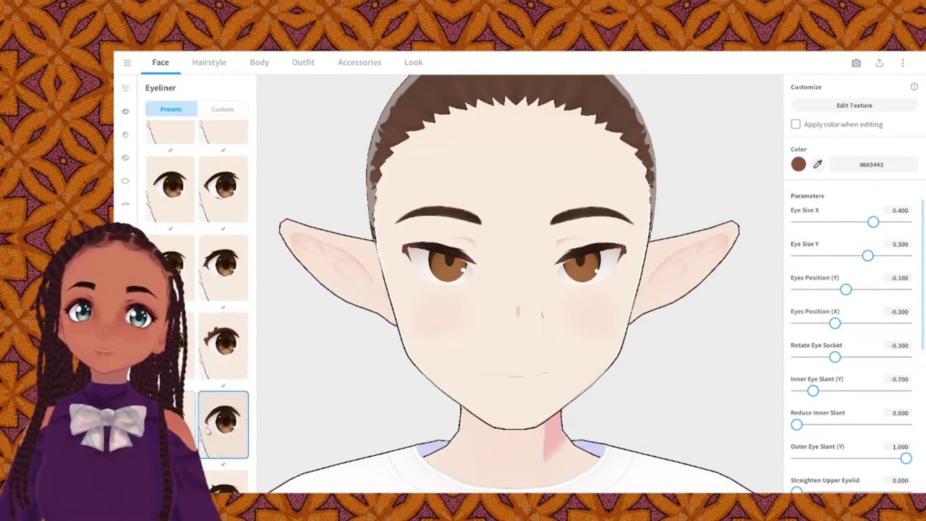
Try several eyelash presets on the eyes and choose one with short pointed lashes along a thick upper line.
scroll(230, 416, "down", 1)
scroll(217, 394, "down", 2)
left_click(175, 394)
scroll(485, 335, "up", 3)
right_click_drag(485, 335, 418, 324)
scroll(416, 324, "down", 3)
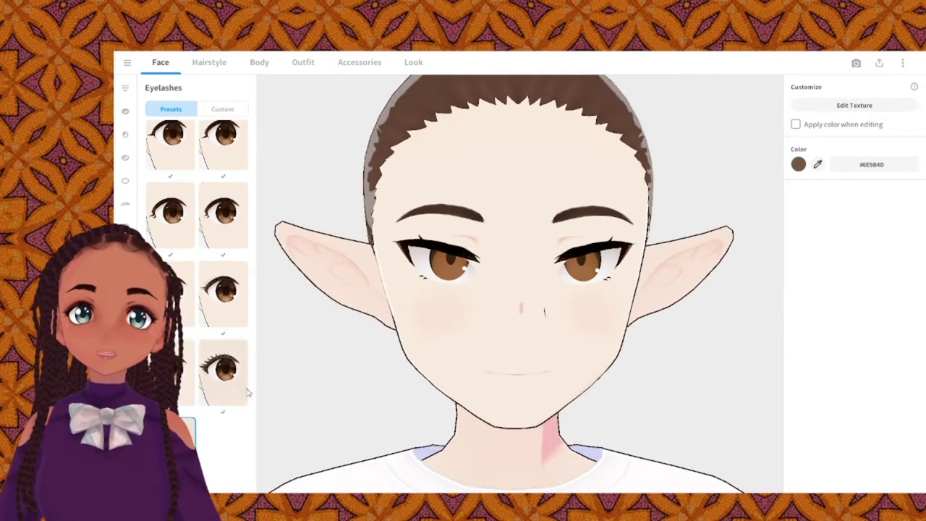
scroll(408, 340, "up", 3)
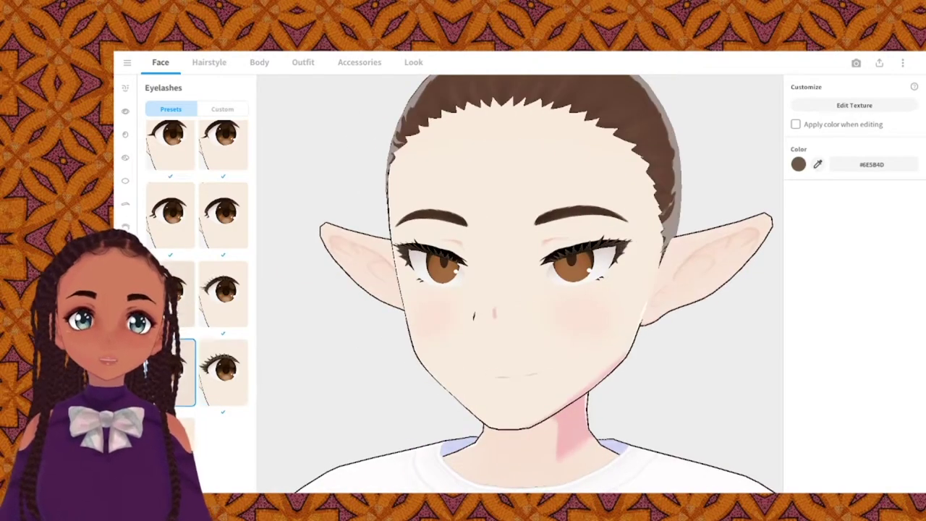
left_click(181, 293)
left_click(174, 214)
scroll(217, 264, "up", 4)
left_click(220, 253)
Choose the nose preset with a soft blush on the tip, and set Nose Width to 0.577 and Nose Tip Position (Y) to 0.736.
scroll(196, 264, "down", 1)
right_click_drag(383, 264, 395, 264)
scroll(394, 264, "down", 2)
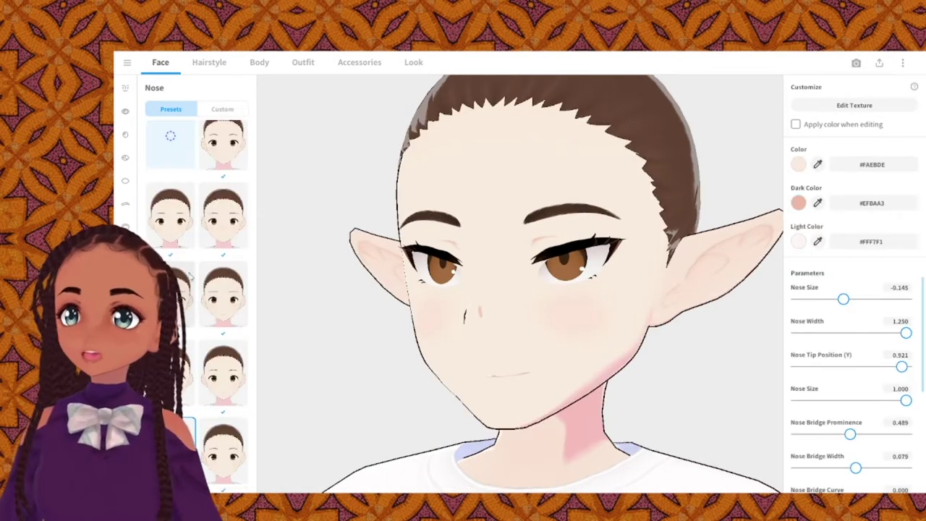
left_click_drag(311, 268, 457, 318)
scroll(521, 332, "up", 4)
mouse_move(545, 339)
left_mouse_down()
mouse_move(510, 333)
mouse_move(544, 345)
mouse_move(543, 335)
left_mouse_up()
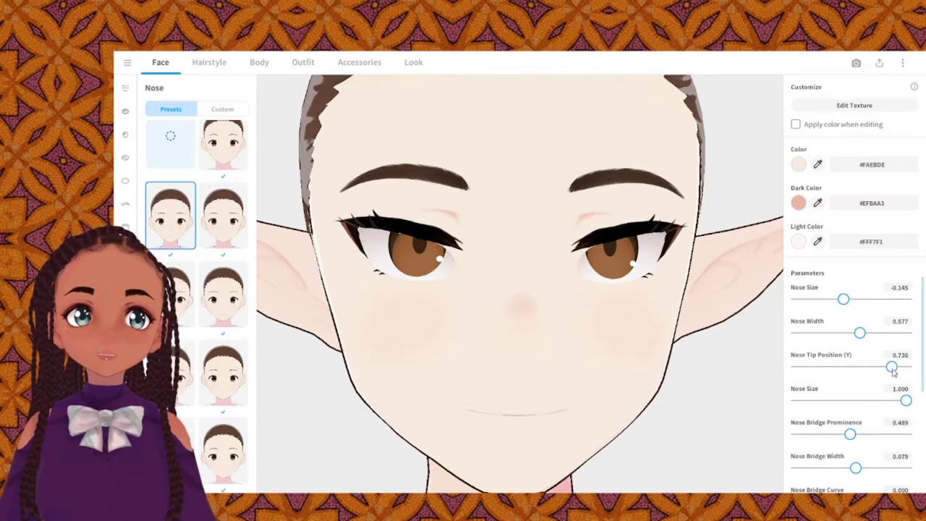
Compare the other nose presets on the face and choose the one with a wide soft highlight on the nose tip.
left_click_drag(403, 307, 346, 313)
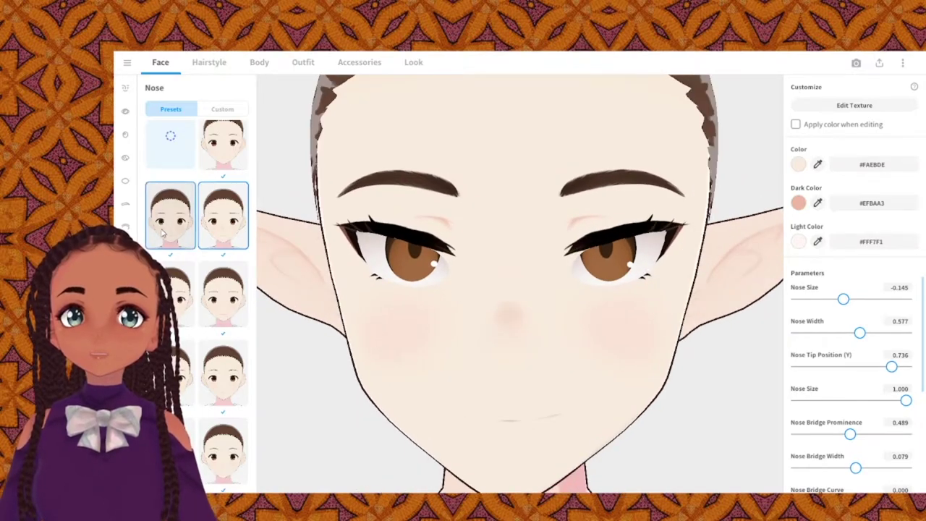
left_click_drag(260, 325, 350, 337)
right_click_drag(350, 336, 430, 359)
scroll(373, 349, "down", 4)
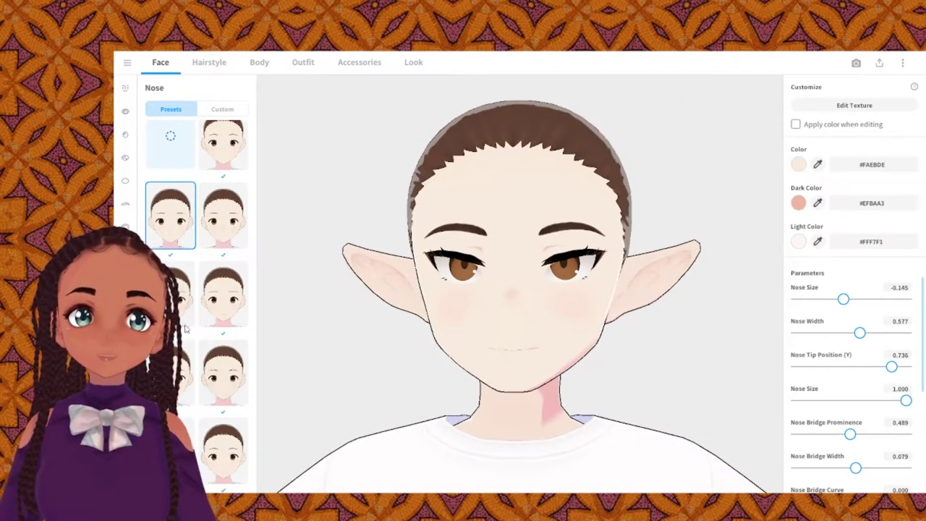
mouse_move(445, 333)
right_mouse_down()
mouse_move(425, 337)
mouse_move(446, 335)
right_mouse_up()
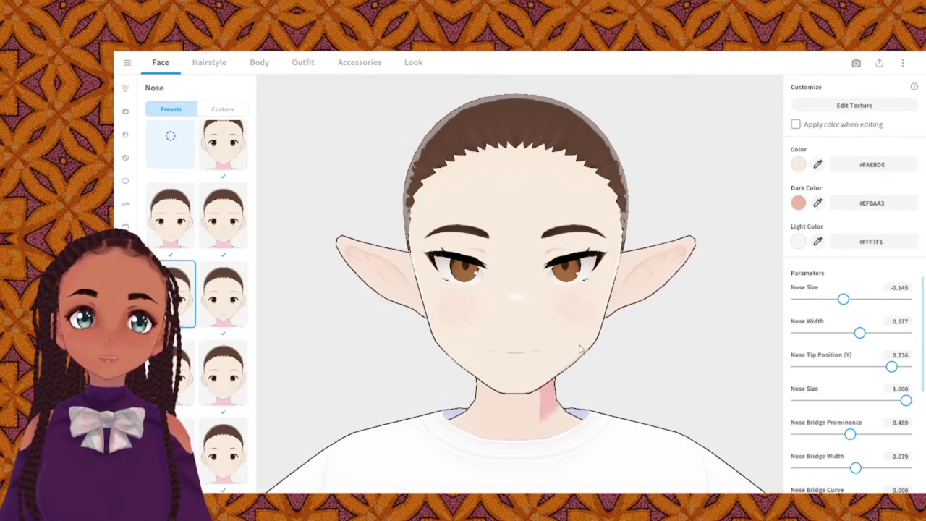
scroll(528, 323, "up", 3)
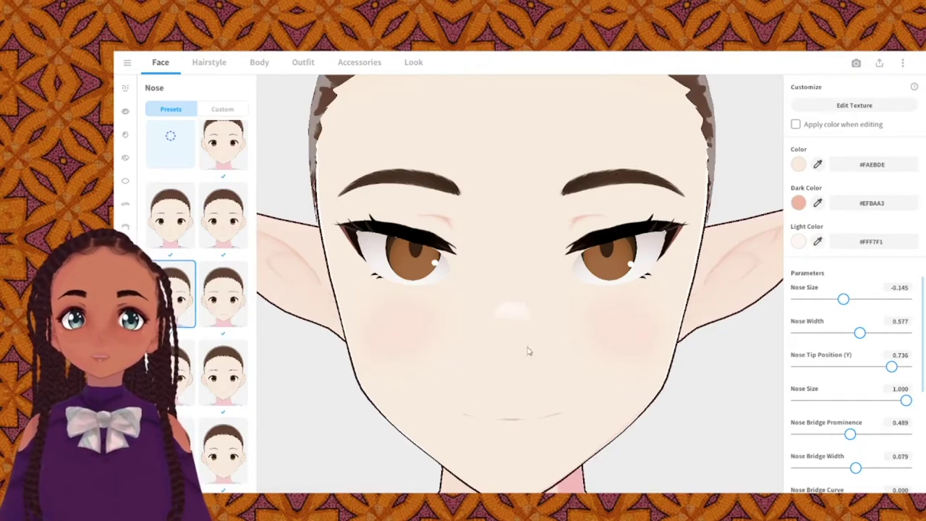
mouse_move(395, 373)
right_mouse_down()
mouse_move(368, 375)
mouse_move(403, 376)
mouse_move(391, 375)
right_mouse_up()
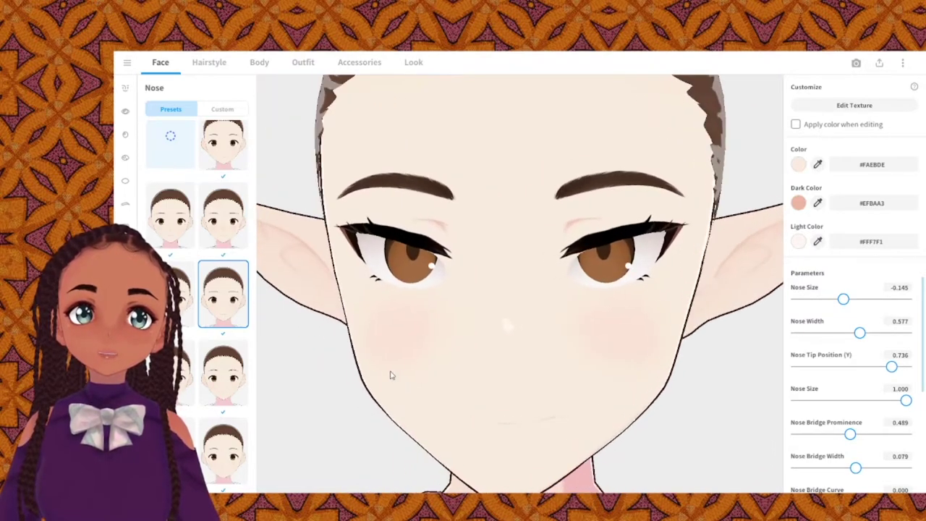
left_click(210, 383)
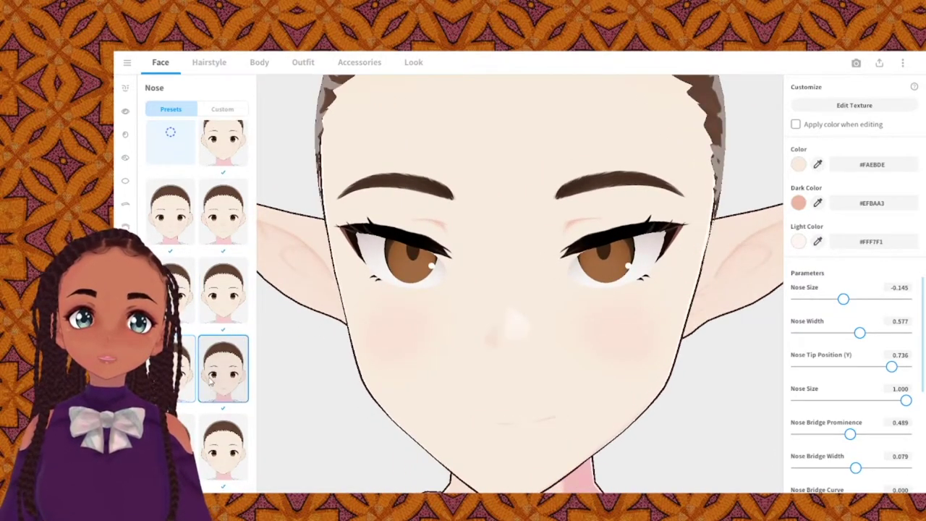
left_click_drag(255, 415, 396, 387)
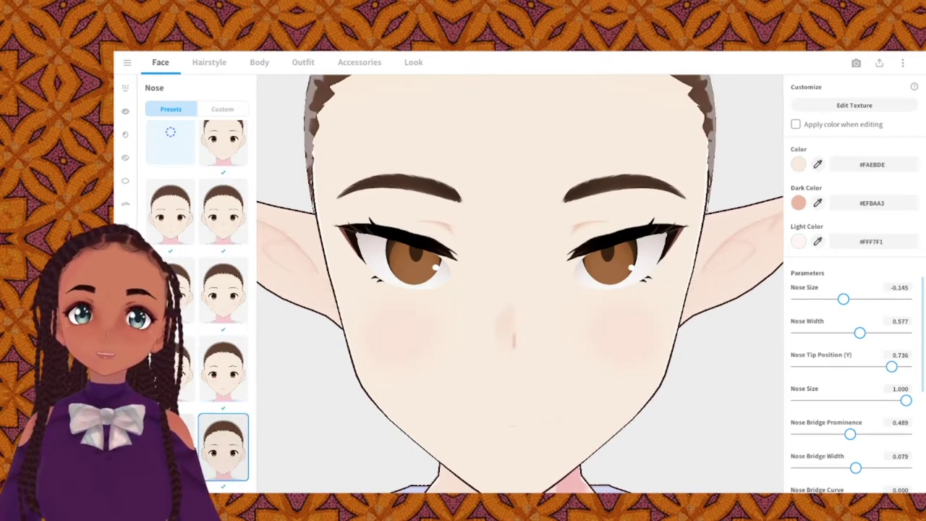
scroll(350, 418, "down", 5)
left_click_drag(350, 418, 410, 404)
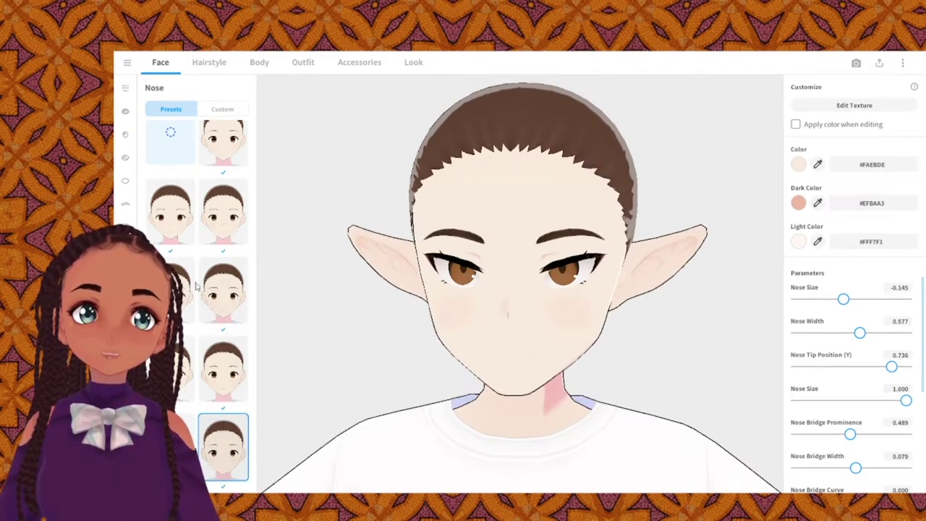
scroll(232, 241, "up", 1)
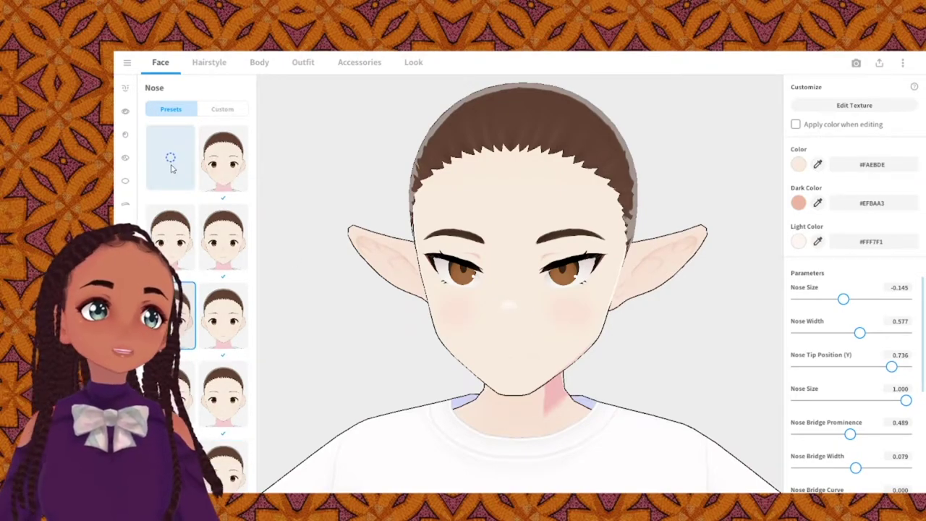
Add a custom nose item, then return to the nose presets to edit the texture of the highlighted nose.
left_click(214, 110)
left_click(172, 174)
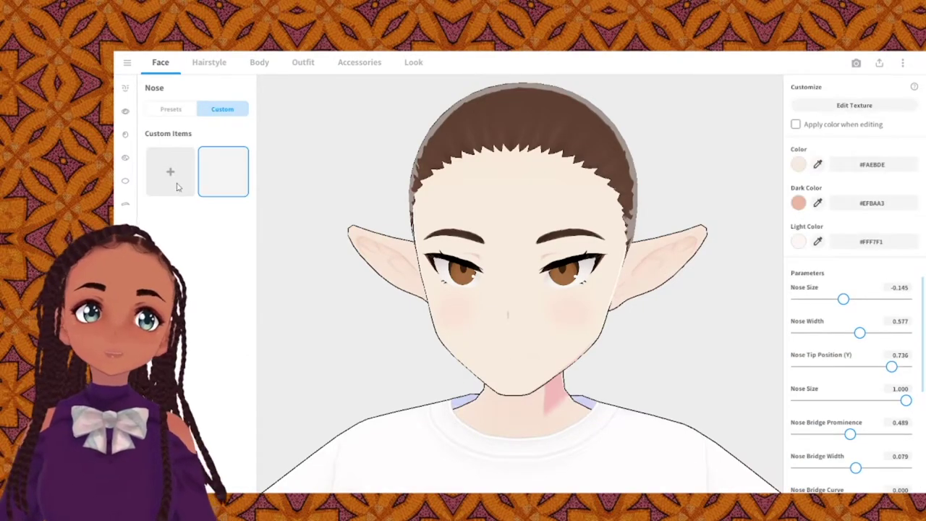
left_click(173, 108)
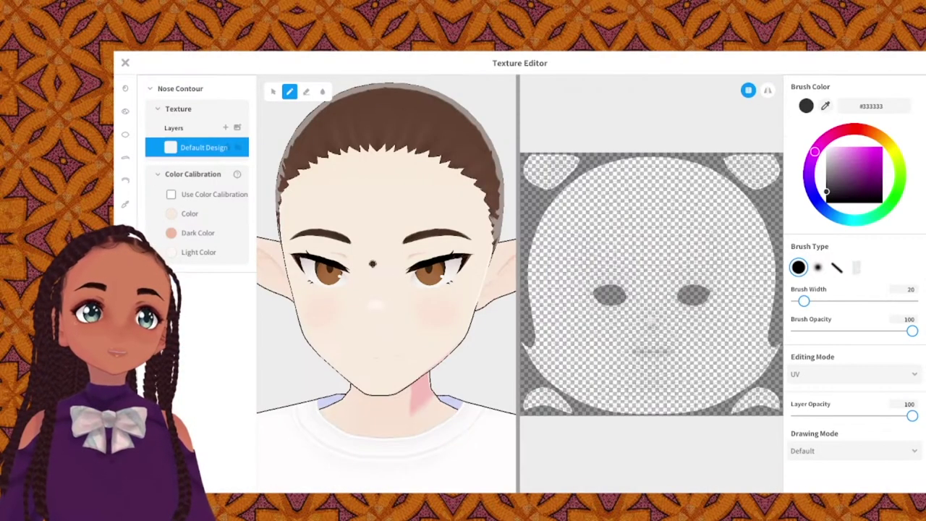
Add a new layer above the default design in the Nose Contour texture and make it the active layer.
scroll(635, 348, "up", 5)
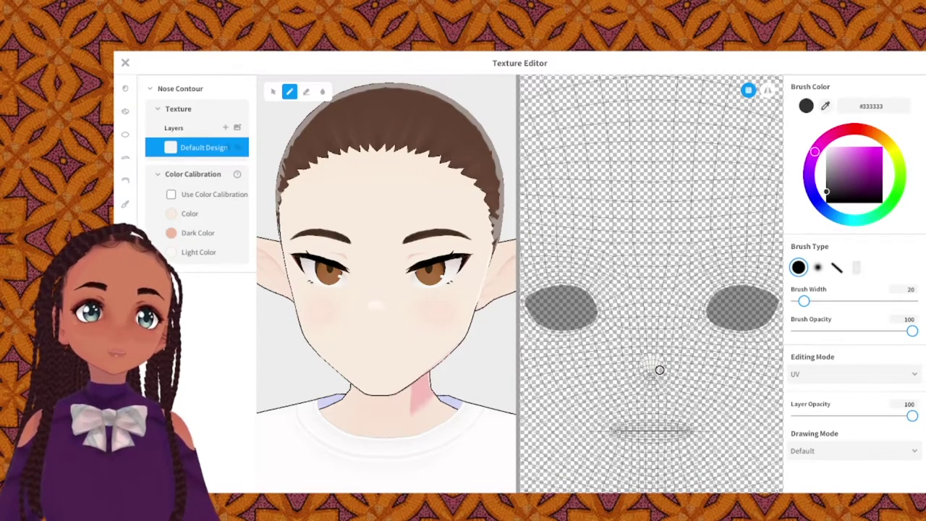
scroll(629, 338, "up", 5)
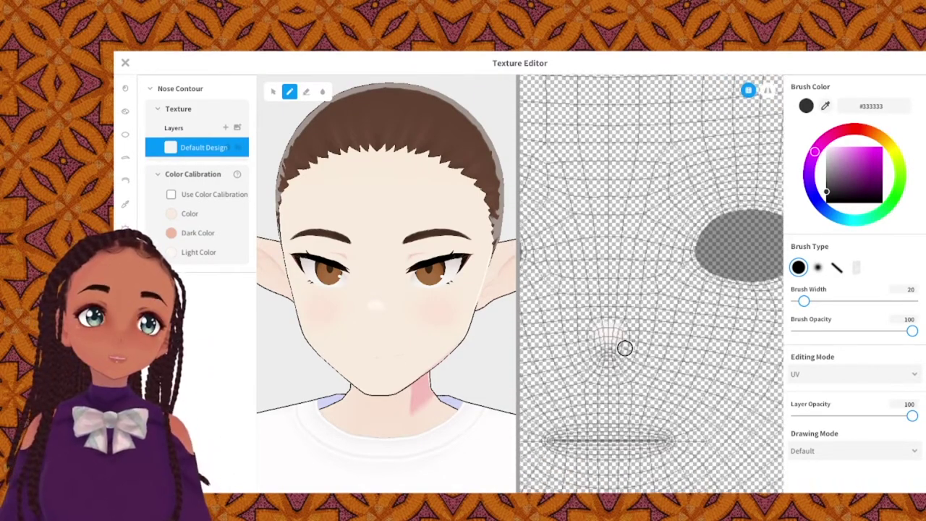
scroll(651, 347, "up", 4)
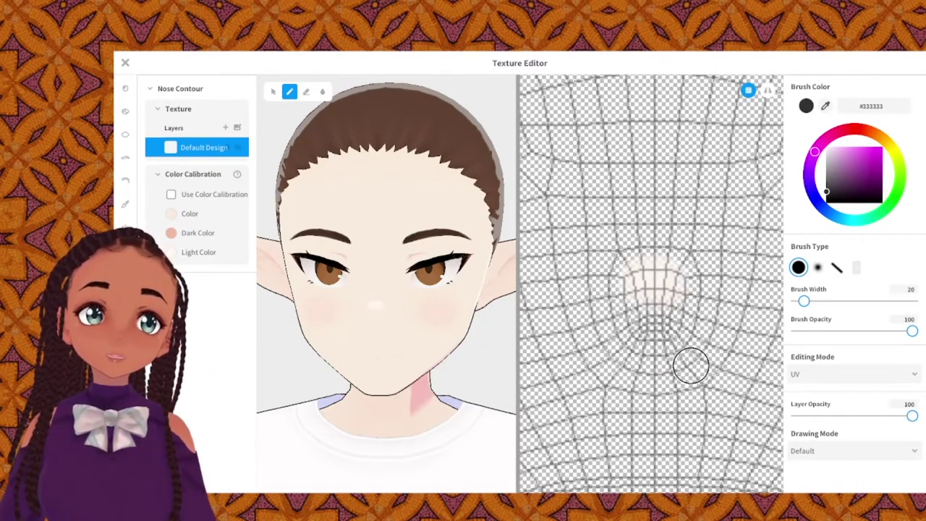
scroll(672, 373, "up", 2)
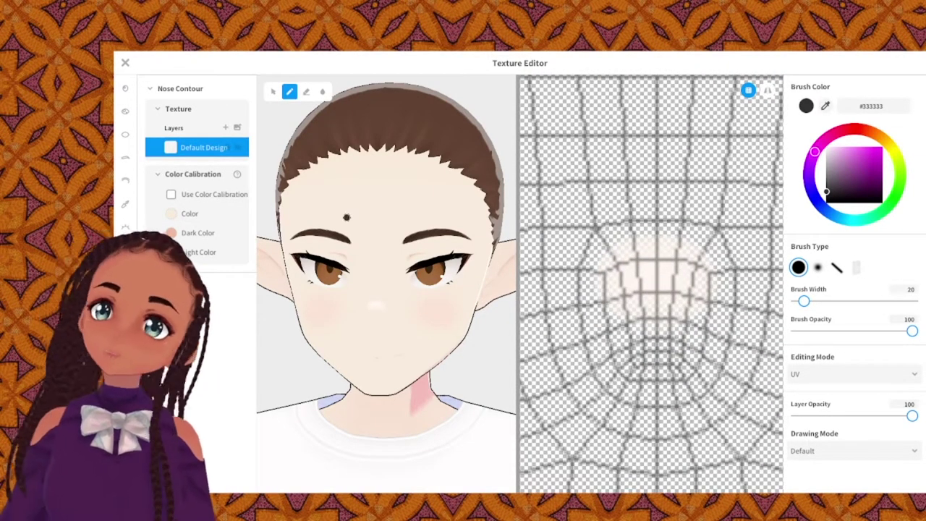
left_click(172, 233)
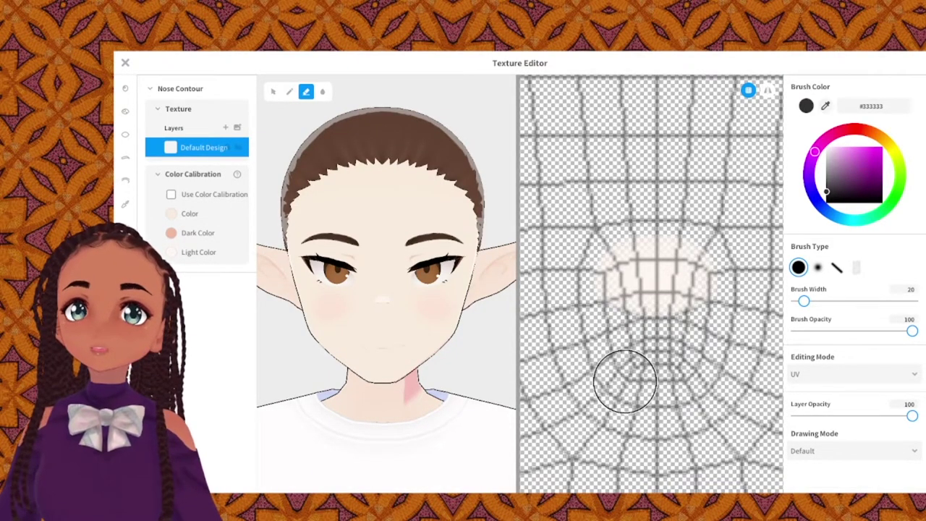
left_click(224, 128)
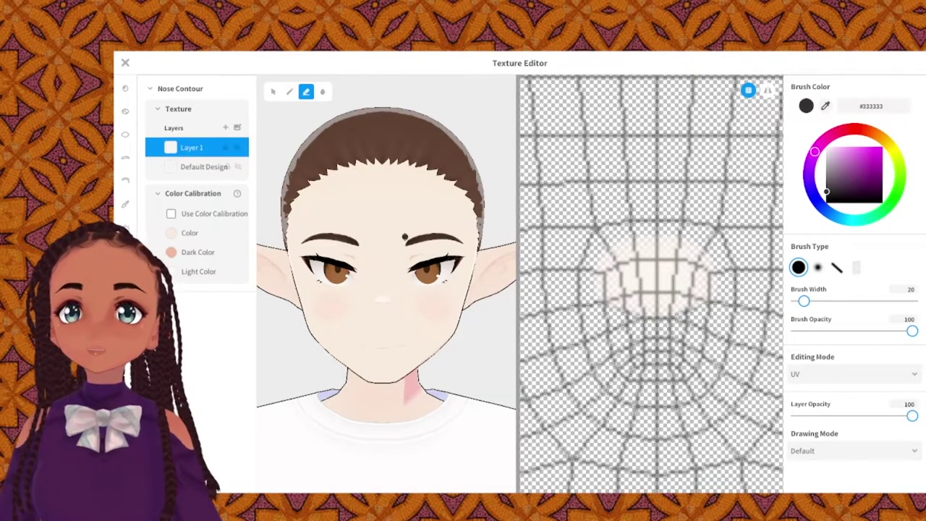
left_click(195, 166)
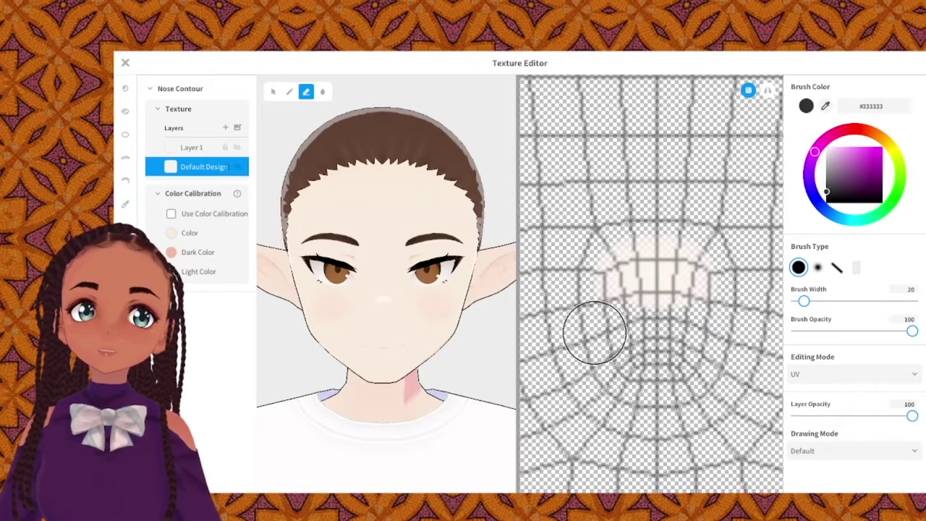
left_click(198, 149)
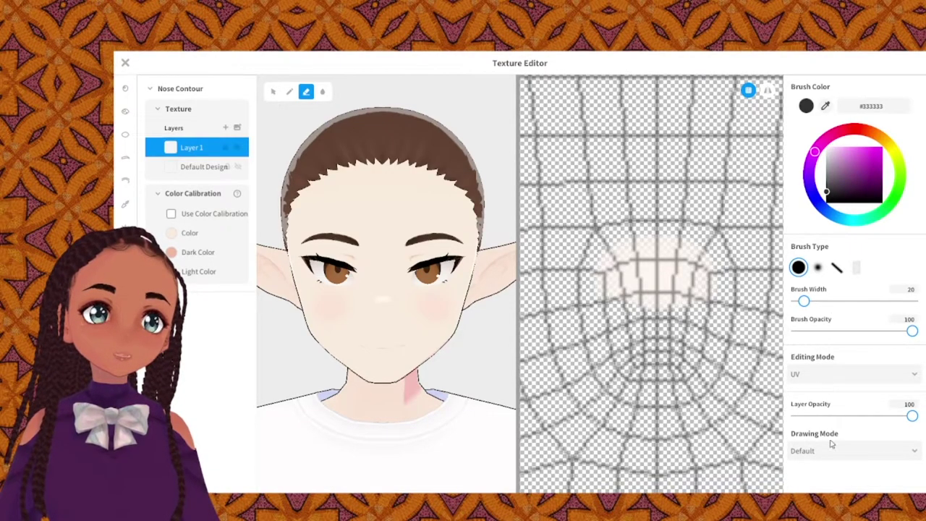
Paint a horizontal patch just below the nose highlight with the soft brush in brown #BF8C57.
left_click_drag(884, 140, 888, 146)
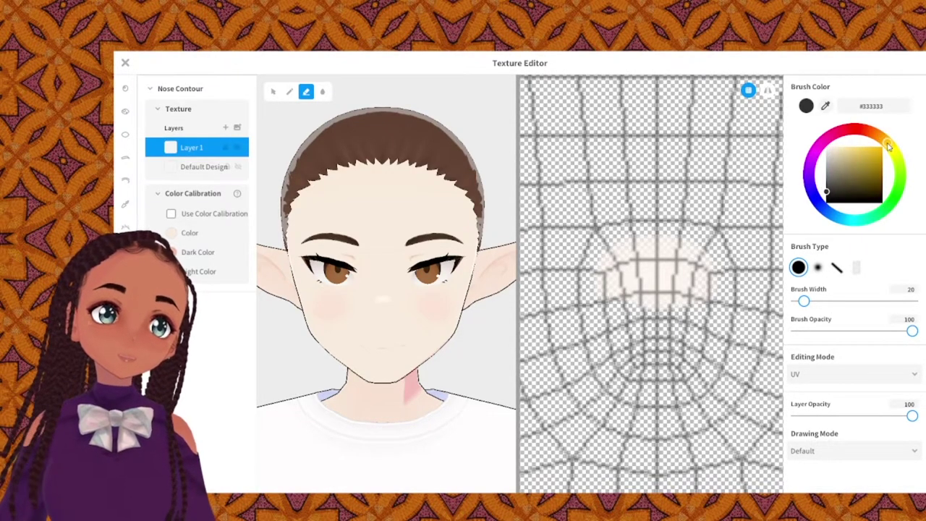
left_click_drag(851, 170, 856, 165)
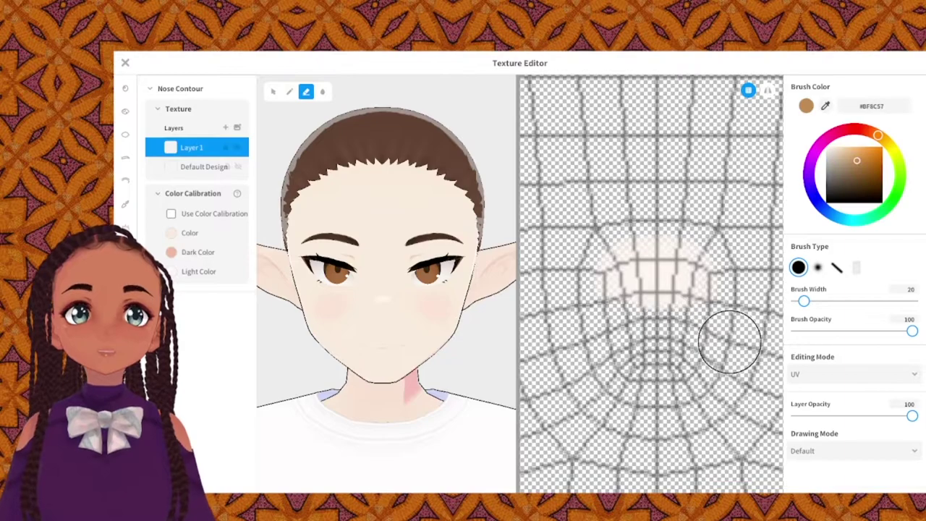
left_click(289, 94)
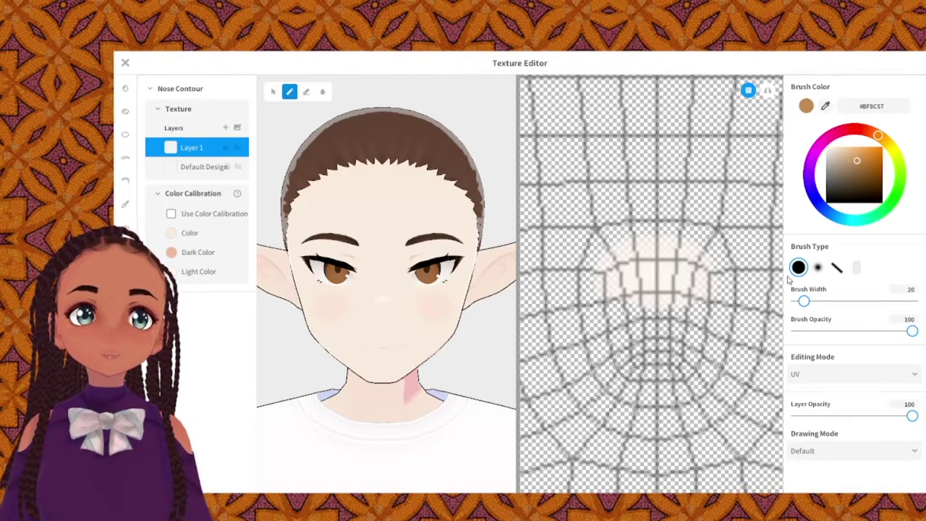
left_click(817, 267)
mouse_move(676, 344)
left_mouse_down()
mouse_move(625, 333)
mouse_move(665, 327)
mouse_move(686, 338)
mouse_move(630, 337)
mouse_move(668, 342)
left_mouse_up()
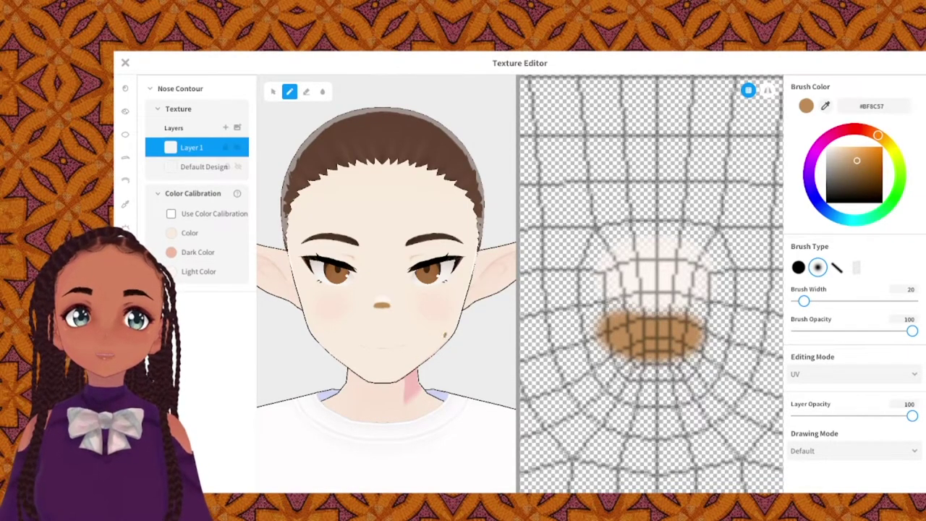
scroll(444, 334, "up", 5)
scroll(431, 350, "down", 5)
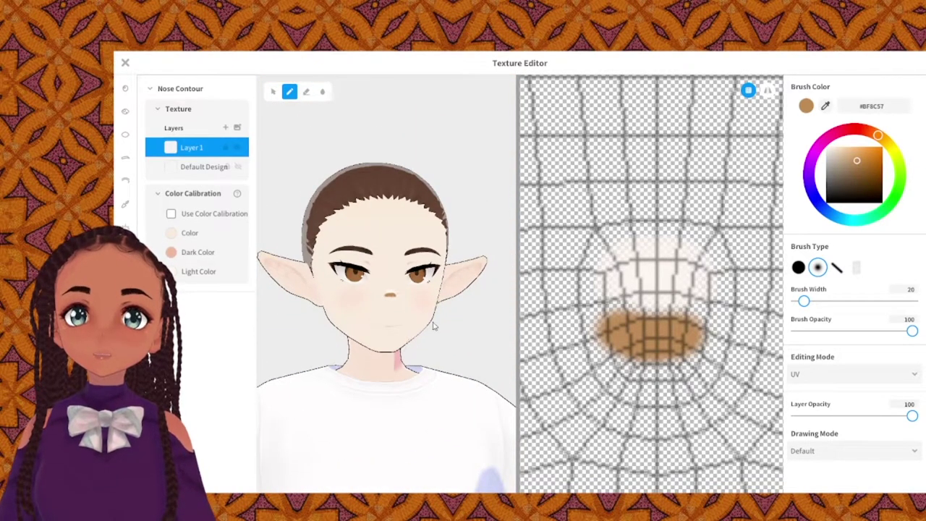
Paint a brown U-shaped contour around the nose tip, joining the strokes on both sides beneath it.
left_click_drag(566, 309, 578, 351)
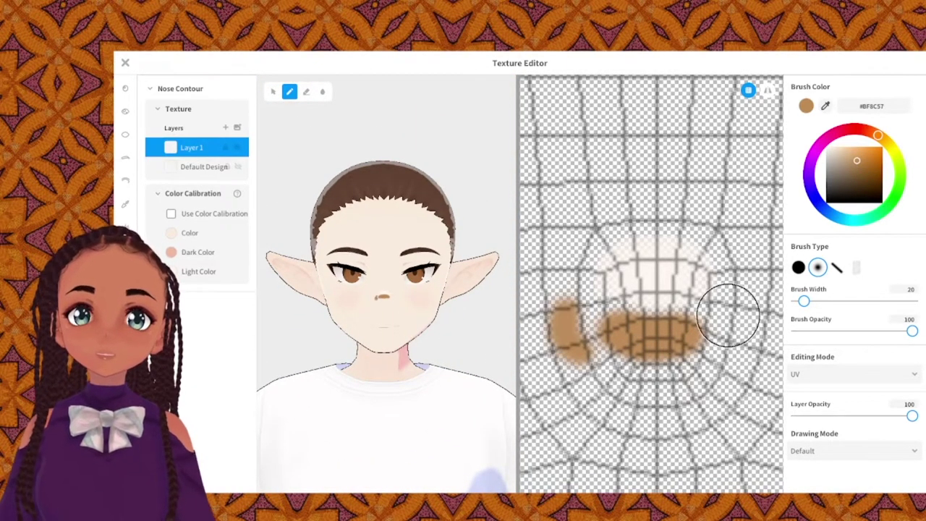
left_click_drag(736, 309, 724, 350)
scroll(412, 325, "up", 5)
right_click_drag(413, 325, 347, 337)
scroll(552, 292, "down", 1)
left_click_drag(569, 282, 584, 347)
mouse_move(743, 282)
left_mouse_down()
mouse_move(587, 375)
mouse_move(574, 352)
left_mouse_up()
mouse_move(384, 362)
right_mouse_down()
mouse_move(448, 376)
mouse_move(426, 325)
right_mouse_up()
left_click_drag(590, 365, 726, 353)
right_click_drag(419, 347, 405, 386)
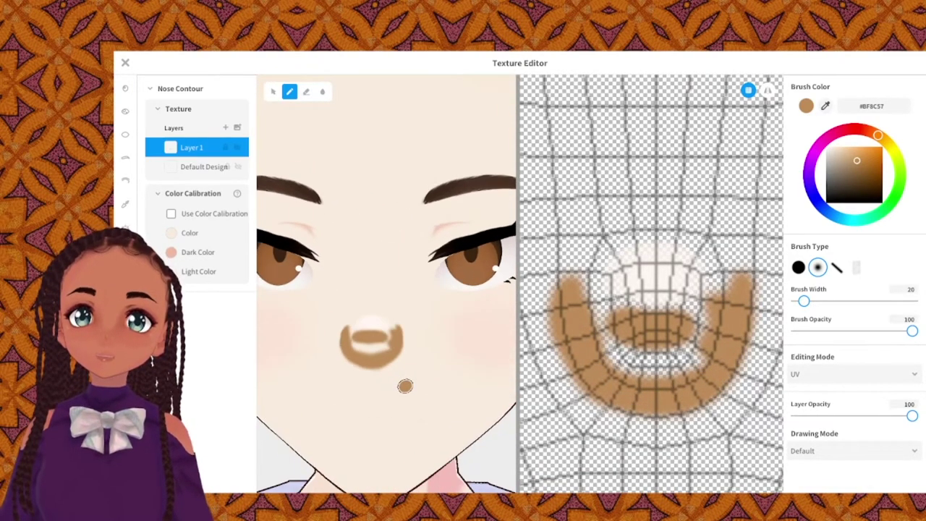
Paint brown contour lines up both sides of the nose bridge and save the edited texture as a custom nose item.
scroll(633, 232, "down", 3)
left_click_drag(601, 129, 601, 289)
left_click_drag(716, 112, 703, 285)
mouse_move(405, 329)
right_mouse_down()
mouse_move(510, 326)
mouse_move(437, 329)
mouse_move(410, 254)
mouse_move(411, 202)
mouse_move(410, 318)
mouse_move(497, 324)
right_mouse_up()
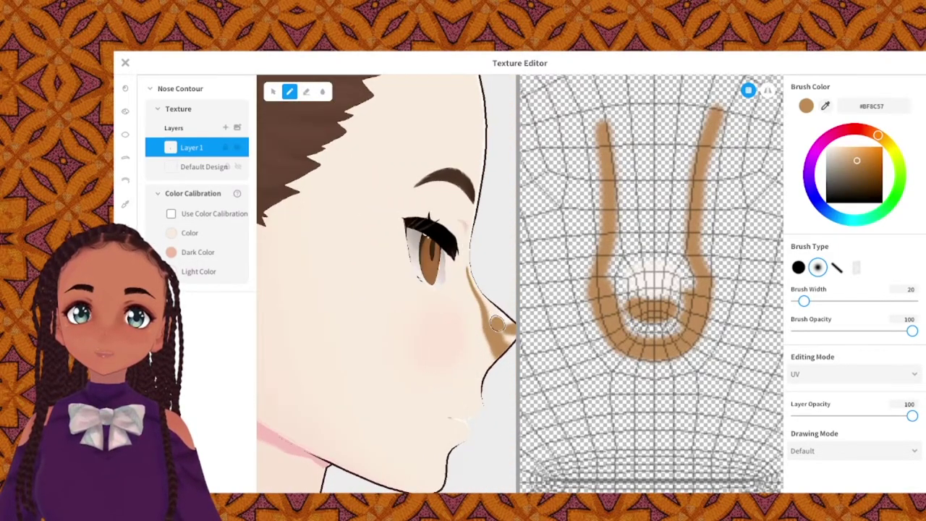
left_click(126, 63)
left_click(519, 394)
Set the second Nose Size to 0.656, Nose Bridge Prominence to 0.533, Nose Bridge Width to 0.176 and Nose Base Prominence (Y) to 0.542.
left_click_drag(810, 258, 888, 259)
mouse_move(849, 293)
left_mouse_down()
mouse_move(826, 293)
mouse_move(855, 293)
left_mouse_up()
left_click_drag(855, 326, 861, 326)
left_click_drag(906, 428, 899, 431)
Set the first Nose Size to -0.692, Nose Width to 0.529 and Nose Tip Position (Y) to 0.498.
left_click_drag(843, 157, 814, 157)
mouse_move(730, 297)
right_mouse_down()
mouse_move(686, 297)
mouse_move(731, 297)
right_mouse_up()
left_click_drag(859, 192, 811, 192)
right_click_drag(723, 297, 637, 298)
left_click_drag(810, 193, 856, 194)
right_click_drag(644, 289, 695, 289)
mouse_move(892, 226)
left_mouse_down()
mouse_move(870, 225)
mouse_move(884, 226)
left_mouse_up()
right_click_drag(695, 275, 644, 274)
left_click_drag(884, 226, 878, 225)
right_click_drag(621, 263, 618, 287)
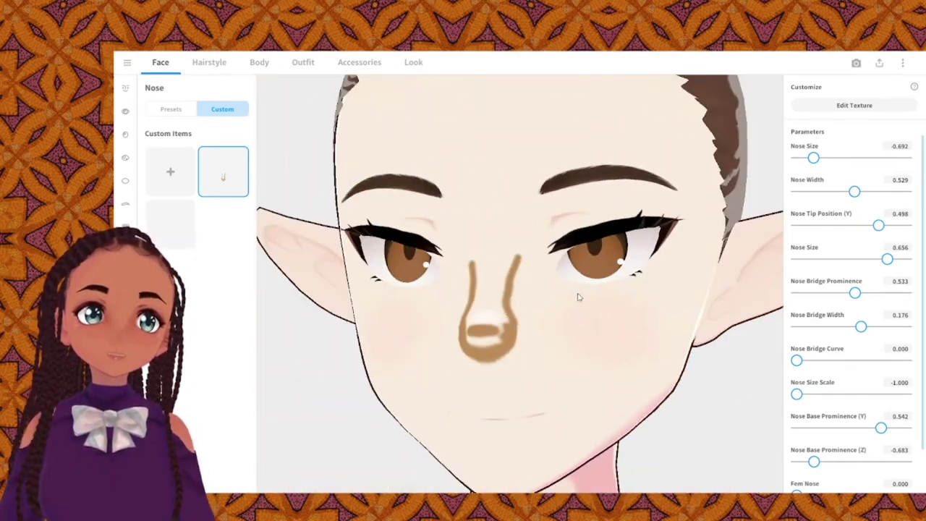
Reopen the custom nose texture for editing, add two layers above Layer 1 and set the brush width to 5.
left_click(854, 105)
scroll(654, 284, "up", 4)
left_click(225, 128)
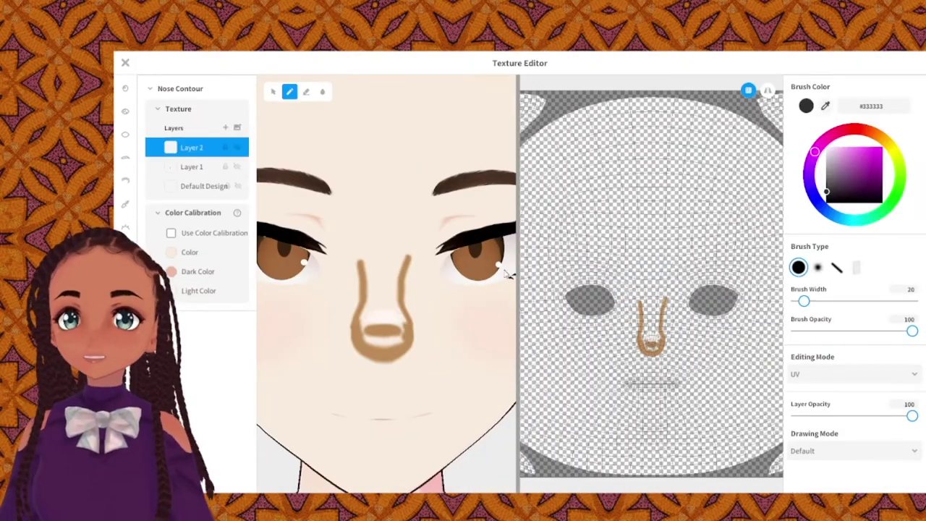
left_click(225, 128)
scroll(647, 318, "up", 7)
scroll(669, 361, "up", 7)
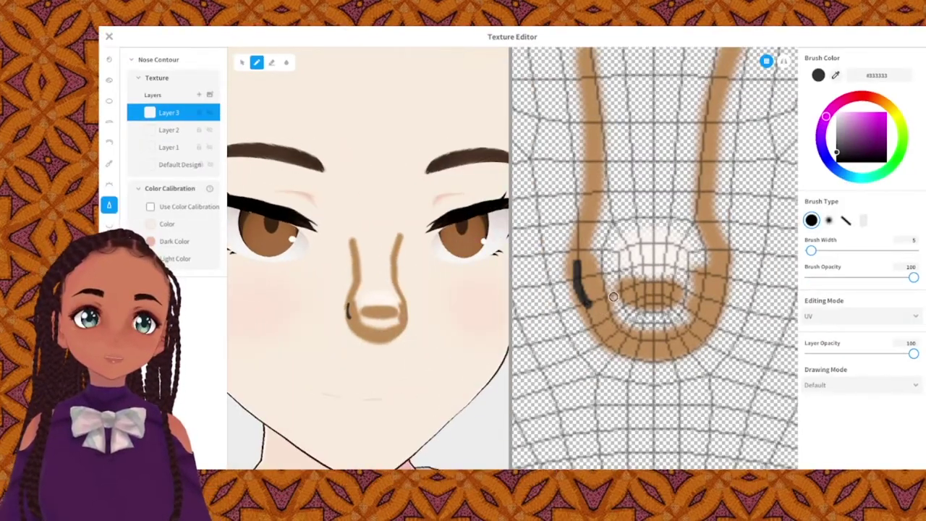
Undo the dark stroke beside the nose tip and set the brush color to reddish brown #B68464.
key("ctrl+z")
left_click(878, 120)
left_click(881, 102)
left_click(867, 126)
left_click(859, 126)
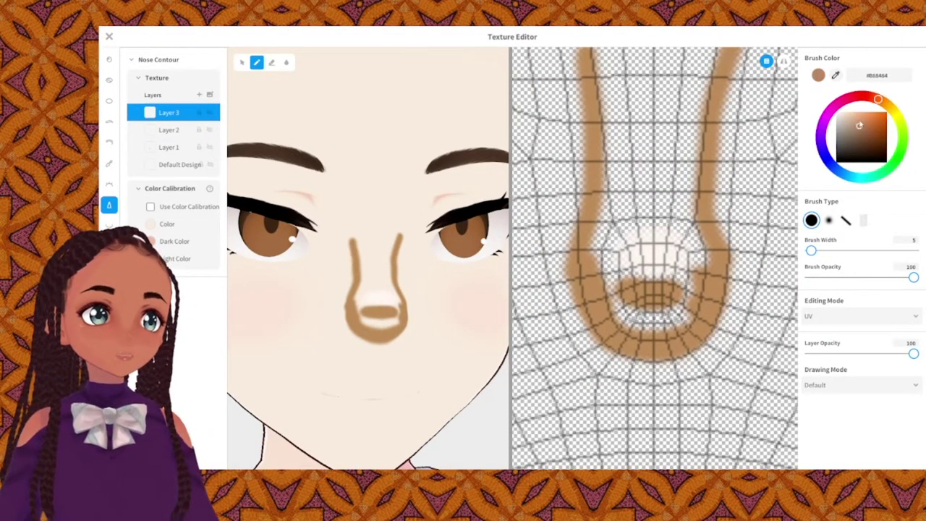
Sample the salmon pink Dark Color and fill the nose tip on Layer 3 with a 25-wide soft brush.
left_click(150, 242)
left_click(828, 220)
mouse_move(666, 291)
left_mouse_down()
mouse_move(622, 307)
mouse_move(611, 322)
mouse_move(623, 327)
mouse_move(606, 320)
left_mouse_up()
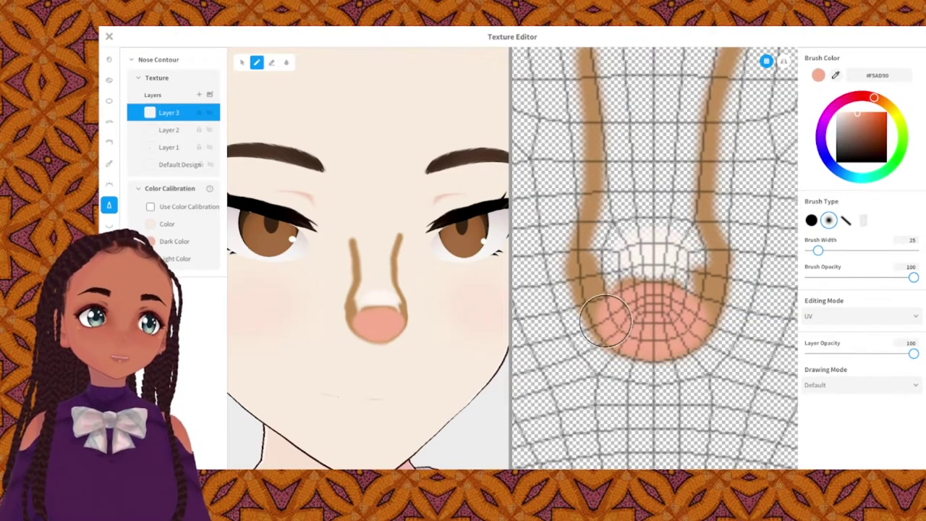
right_click_drag(427, 266, 394, 269)
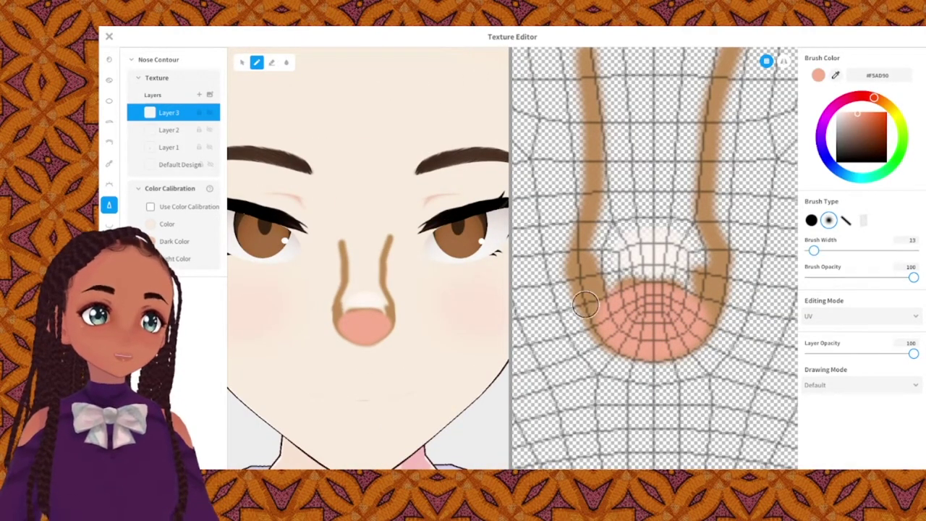
Try painting thin dark reddish-brown nostrils and side contours on the nose tip.
left_click_drag(873, 118, 871, 135)
scroll(654, 283, "up", 4)
middle_click_drag(654, 325, 677, 243)
left_click_drag(813, 251, 811, 250)
left_click_drag(606, 305, 622, 298)
left_click_drag(726, 311, 748, 300)
key("ctrl+z")
key("ctrl+z")
mouse_move(628, 306)
left_mouse_down()
mouse_move(614, 299)
mouse_move(612, 312)
mouse_move(626, 301)
left_mouse_up()
scroll(444, 298, "down", 5)
scroll(444, 297, "up", 4)
key("ctrl+z")
key("ctrl+z")
key("ctrl+z")
key("ctrl+z")
right_click_drag(427, 289, 451, 302)
Hide Layer 1 and shade the lower part of the nose tip a muted brown with the soft brush on Layer 3.
left_click(209, 147)
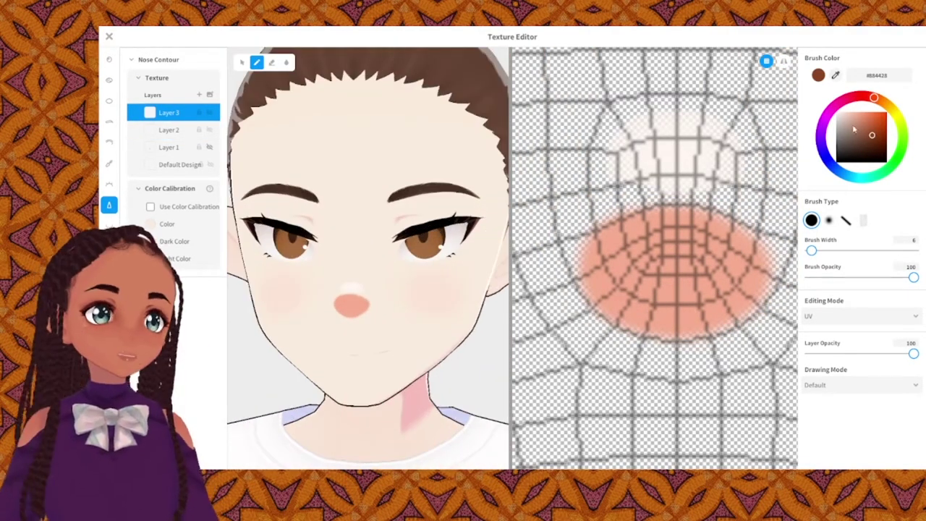
left_click(828, 220)
mouse_move(689, 268)
left_mouse_down()
mouse_move(676, 301)
mouse_move(610, 291)
mouse_move(654, 302)
mouse_move(711, 299)
left_mouse_up()
key("ctrl+z")
left_click(167, 129)
left_click(168, 113)
Sample the highlight color #FBF3EF and widen the soft highlight above the nose tip on Layer 3 with brush width 28.
left_click(835, 75)
left_click(672, 155)
left_click_drag(627, 175, 656, 182)
scroll(354, 209, "down", 1)
scroll(392, 250, "down", 5)
scroll(381, 286, "up", 8)
scroll(687, 181, "down", 1)
left_click_drag(710, 196, 611, 206)
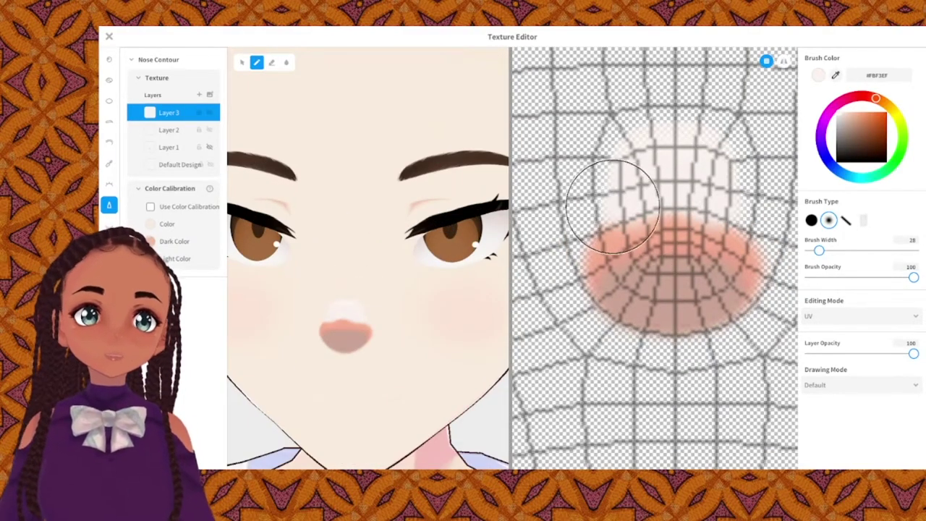
right_click_drag(420, 286, 496, 261)
Add a layer above Layer 3 and set the brush to greyish brown #9E867E with width 5.
left_click(200, 95)
mouse_move(613, 353)
left_mouse_down()
mouse_move(601, 361)
mouse_move(562, 296)
mouse_move(560, 258)
mouse_move(590, 221)
left_mouse_up()
key("ctrl+z")
scroll(419, 253, "down", 6)
key("ctrl+z")
right_click_drag(434, 274, 530, 287)
left_click(846, 131)
left_click_drag(818, 251, 811, 251)
key("ctrl+z")
key("ctrl+z")
Turn on mirrored drawing and paint the nostrils, nose wings and nose base in greyish brown on Layer 4.
left_click(783, 62)
left_click_drag(642, 324, 629, 325)
right_click_drag(421, 308, 448, 315)
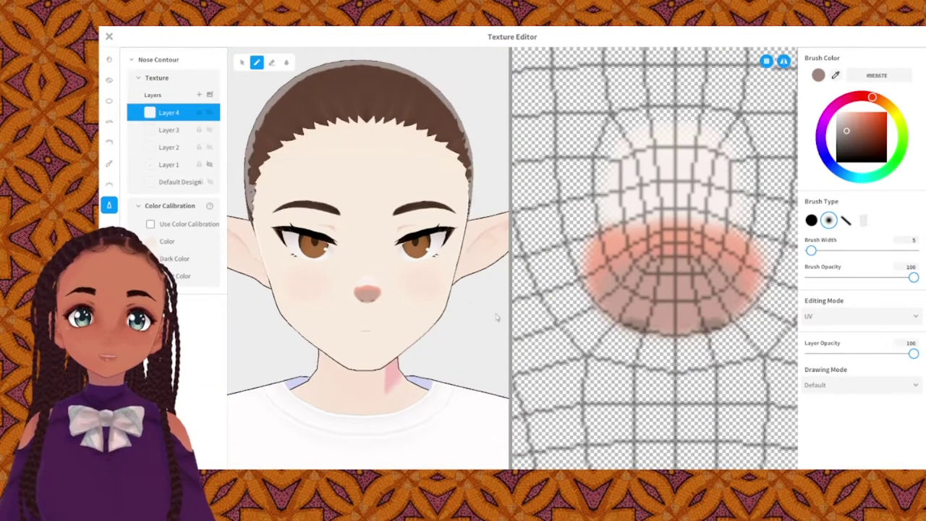
scroll(640, 329, "up", 2)
left_click_drag(622, 335, 565, 273)
scroll(415, 322, "up", 5)
key("ctrl+z")
left_click_drag(595, 332, 560, 282)
scroll(426, 329, "down", 3)
left_click_drag(659, 359, 680, 362)
Try a greyish-brown contour stroke along the upper edge of the nose tip.
left_click_drag(657, 210, 590, 237)
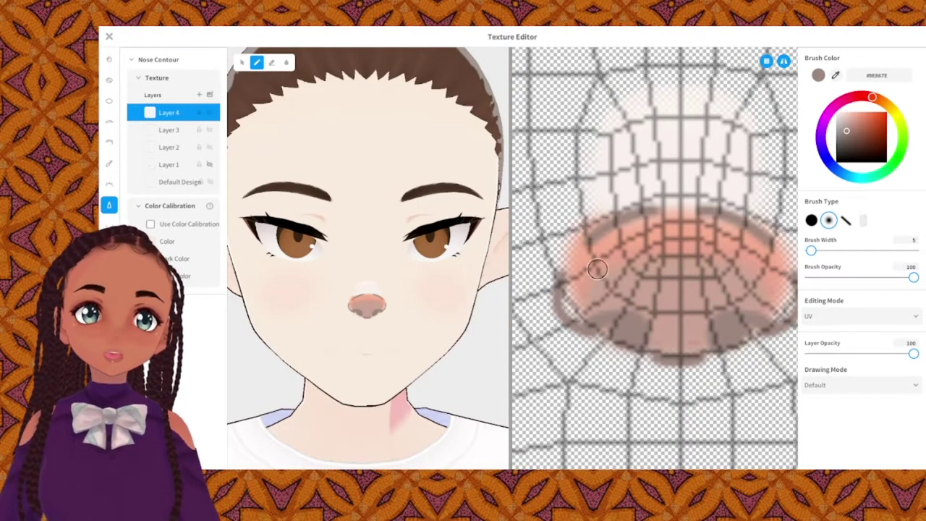
left_click(783, 61)
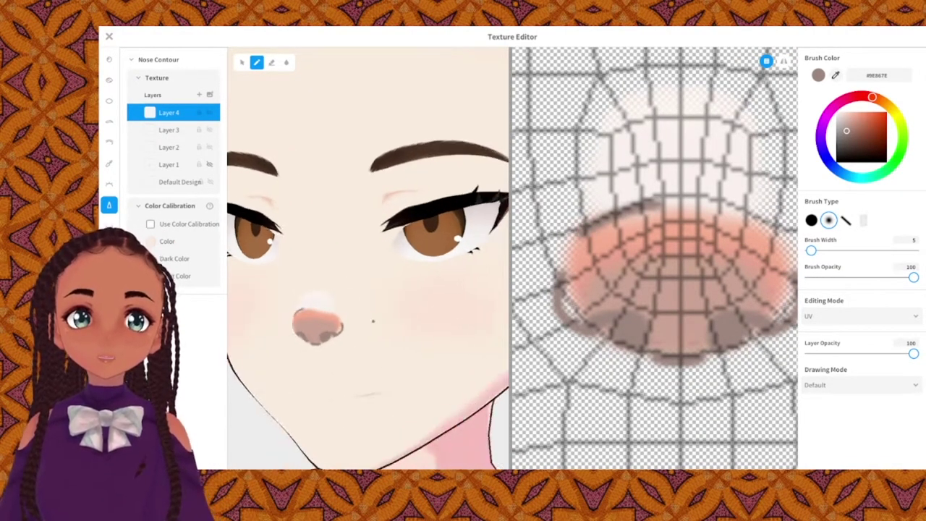
right_click_drag(370, 322, 419, 318)
scroll(391, 310, "down", 8)
key("ctrl+z")
Paint a mirrored greyish-brown arc over the top of the nose tip on Layer 4.
left_click(783, 60)
left_click_drag(589, 227, 625, 208)
scroll(394, 293, "up", 6)
key("ctrl+z")
key("ctrl+z")
left_click(783, 60)
mouse_move(739, 213)
left_mouse_down()
mouse_move(670, 200)
mouse_move(680, 200)
left_mouse_up()
key("ctrl+z")
left_click(783, 61)
scroll(405, 282, "down", 6)
right_click_drag(405, 282, 355, 284)
scroll(352, 285, "up", 6)
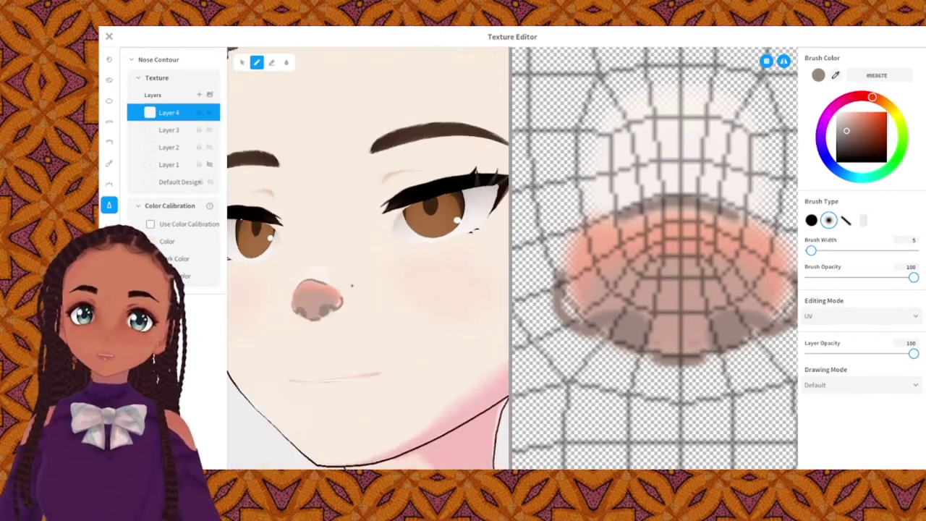
Sample the nose highlight color #F9F1EF and set the soft brush width to 36.
left_click(836, 75)
left_click(672, 152)
scroll(651, 239, "down", 8)
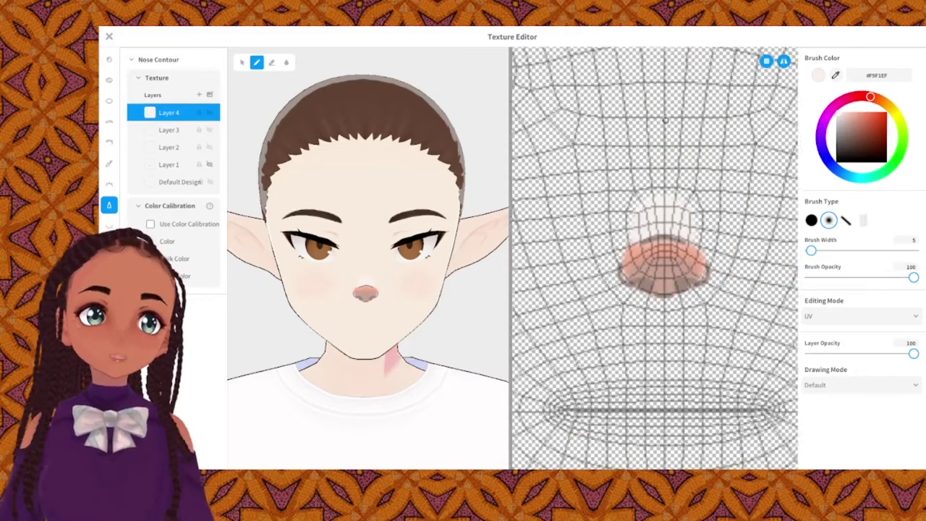
middle_click_drag(659, 249, 652, 383)
left_click_drag(811, 250, 821, 250)
Try painting a mirrored near-white highlight down the nose bridge.
left_click_drag(621, 163, 642, 256)
scroll(442, 280, "up", 6)
key("ctrl+z")
scroll(434, 280, "down", 6)
mouse_move(631, 162)
left_mouse_down()
mouse_move(648, 289)
mouse_move(611, 159)
mouse_move(648, 290)
left_mouse_up()
key("ctrl+z")
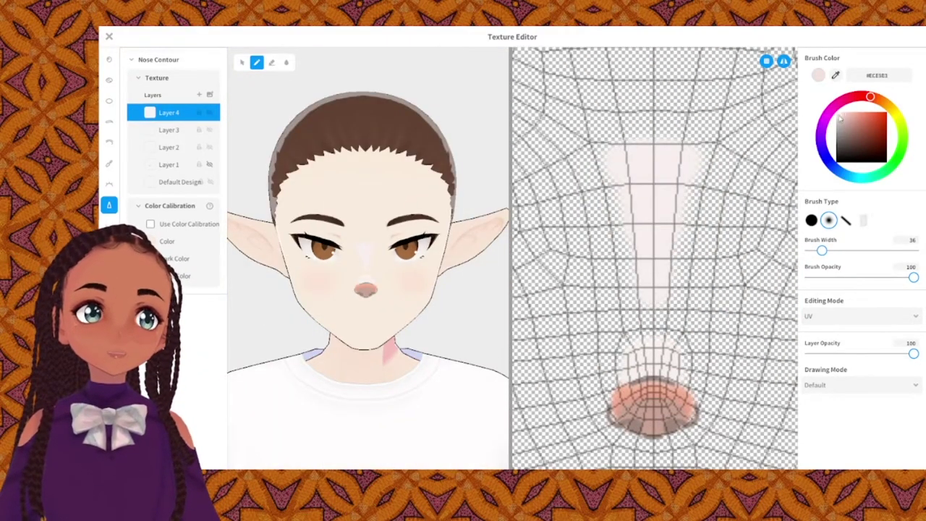
Set the brush color to #EFE5E5, paint a soft highlight down the nose bridge and turn off mirrored drawing.
left_click(838, 115)
mouse_move(585, 163)
left_mouse_down()
mouse_move(602, 249)
mouse_move(587, 220)
mouse_move(635, 308)
left_mouse_up()
scroll(365, 282, "up", 5)
key("ctrl+z")
left_click(783, 61)
scroll(376, 304, "down", 6)
Close the nose contour texture and save it as a new item.
left_click(109, 36)
left_click(513, 360)
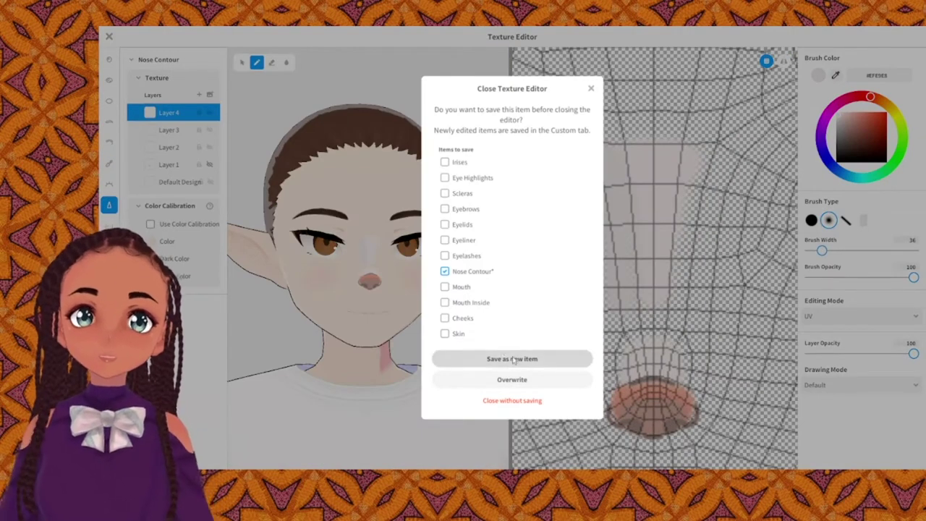
left_click(513, 360)
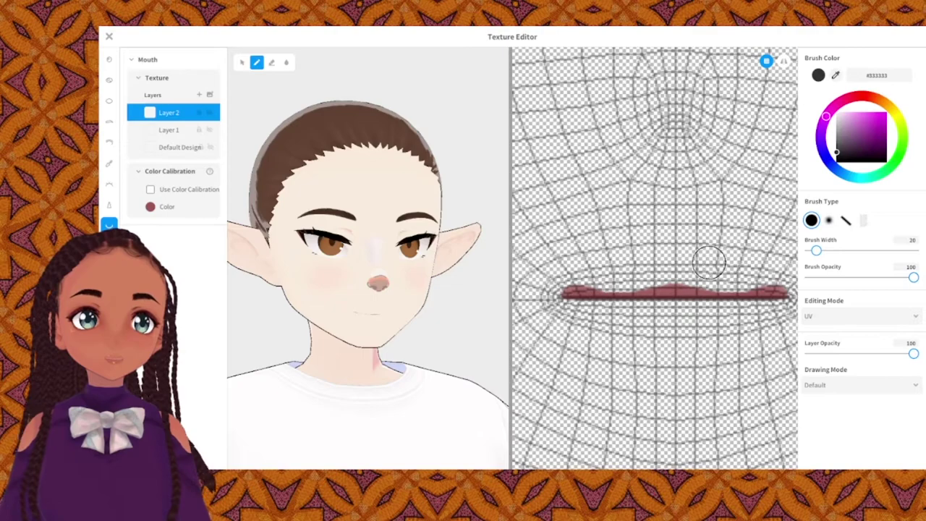
Sample the nose tip color #CBA396 for the mouth texture and switch to Layer 1 after a test stroke on Layer 2.
middle_click_drag(685, 253, 669, 257)
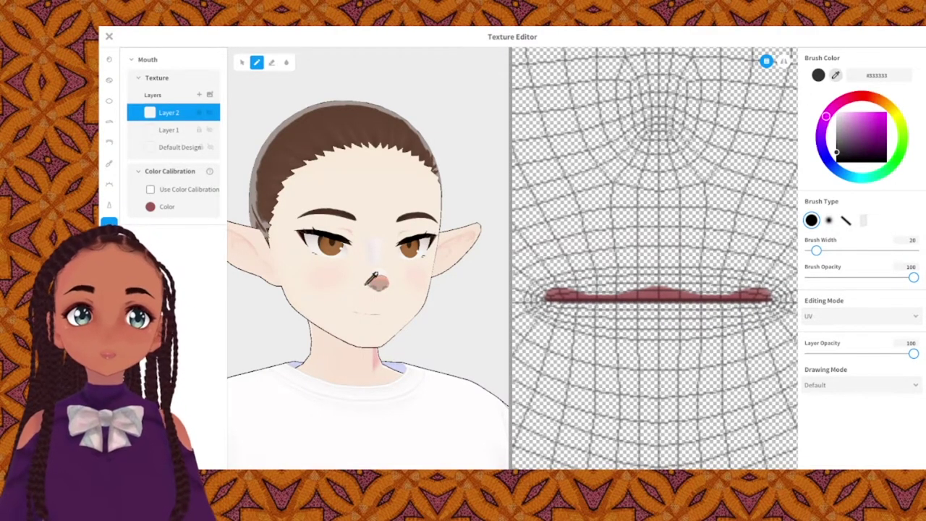
left_click(381, 282)
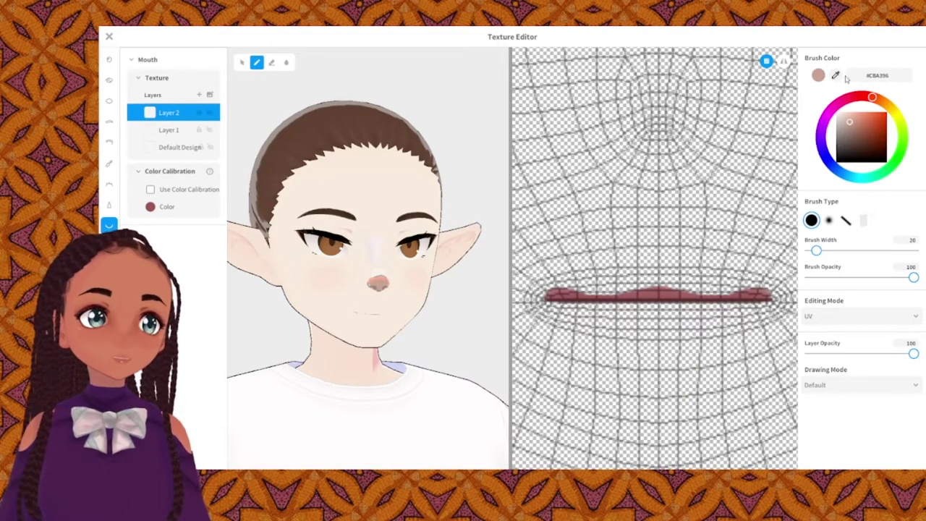
left_click_drag(629, 273, 569, 269)
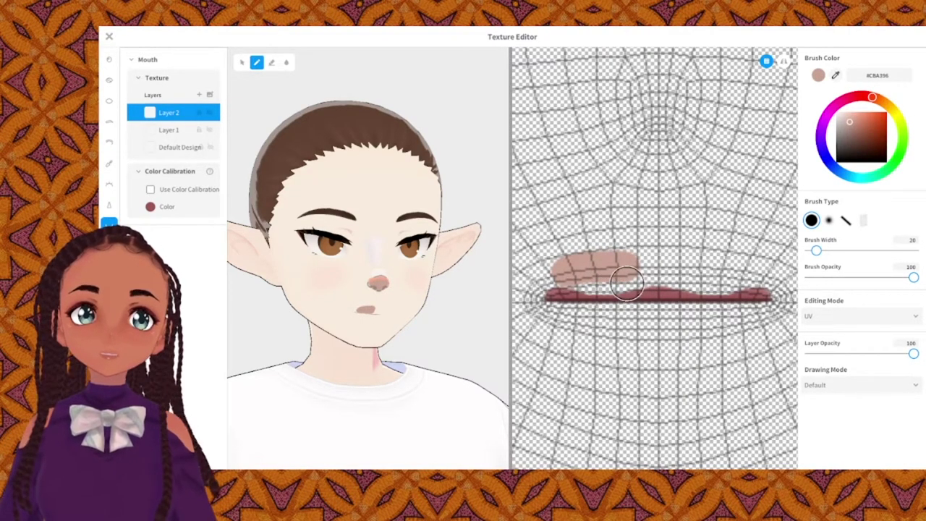
key("ctrl+z")
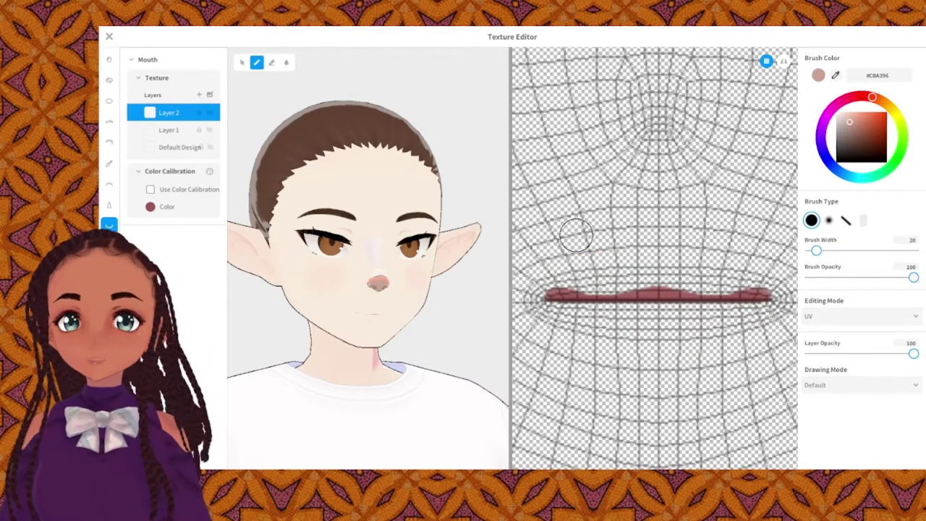
left_click(168, 130)
Try painting a tall upper lip in #CBA396 above the mouth line on Layer 1.
mouse_move(615, 273)
left_mouse_down()
mouse_move(548, 278)
mouse_move(643, 263)
mouse_move(761, 268)
mouse_move(645, 282)
left_mouse_up()
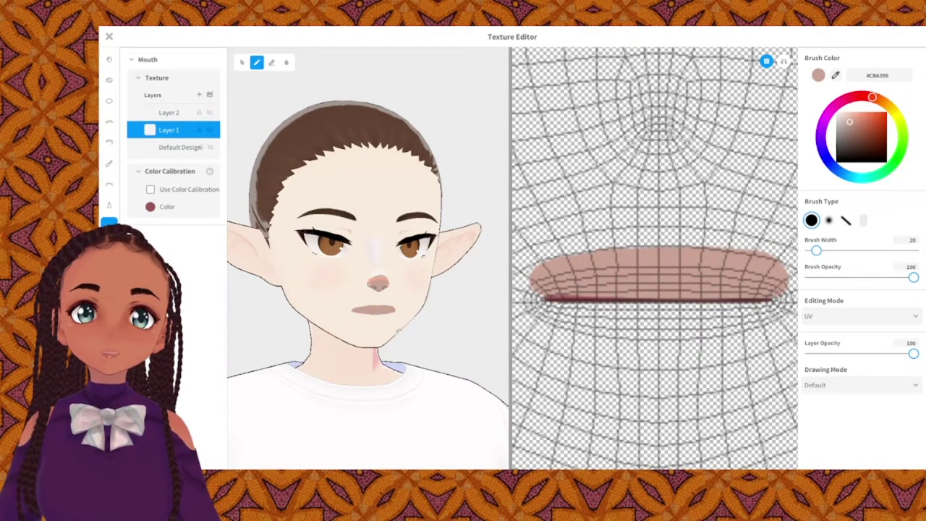
scroll(399, 331, "up", 4)
mouse_move(431, 351)
right_mouse_down()
mouse_move(405, 351)
mouse_move(318, 319)
mouse_move(289, 354)
mouse_move(373, 362)
mouse_move(431, 329)
mouse_move(463, 347)
mouse_move(417, 334)
right_mouse_up()
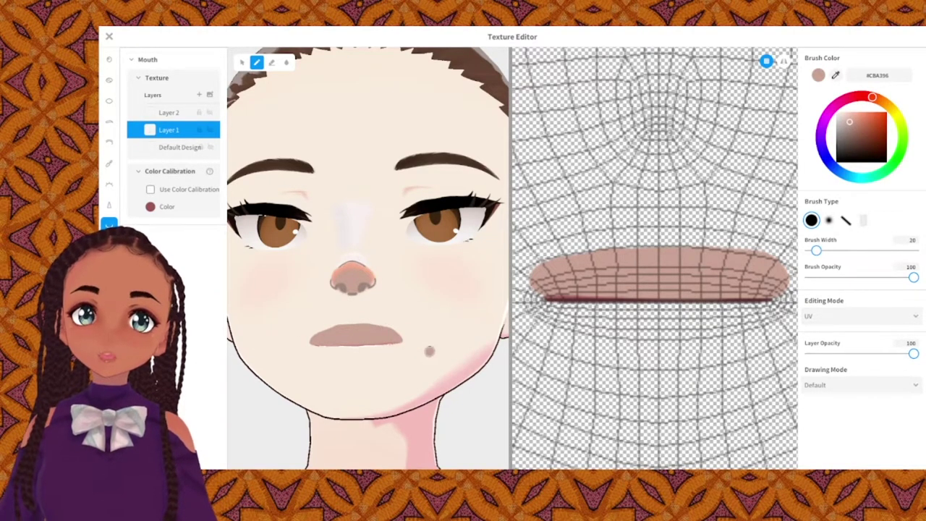
key("ctrl+z")
Try slimmer upper lip shapes on Layer 1 and check them on the face.
mouse_move(538, 290)
left_mouse_down()
mouse_move(601, 279)
mouse_move(763, 283)
left_mouse_up()
scroll(415, 366, "down", 3)
mouse_move(380, 339)
right_mouse_down()
mouse_move(419, 343)
mouse_move(377, 352)
mouse_move(374, 341)
right_mouse_up()
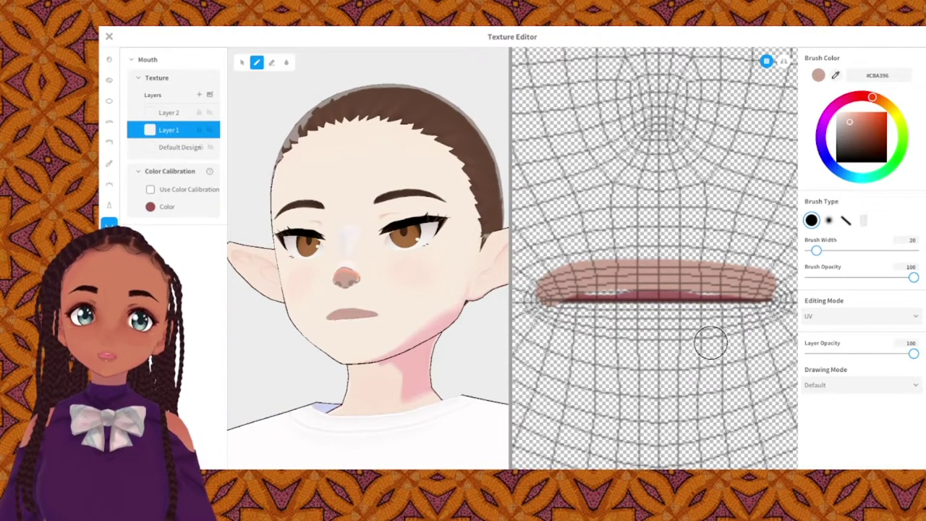
key("ctrl+z")
mouse_move(770, 293)
left_mouse_down()
mouse_move(550, 286)
mouse_move(578, 325)
mouse_move(723, 323)
mouse_move(754, 302)
left_mouse_up()
key("ctrl+z")
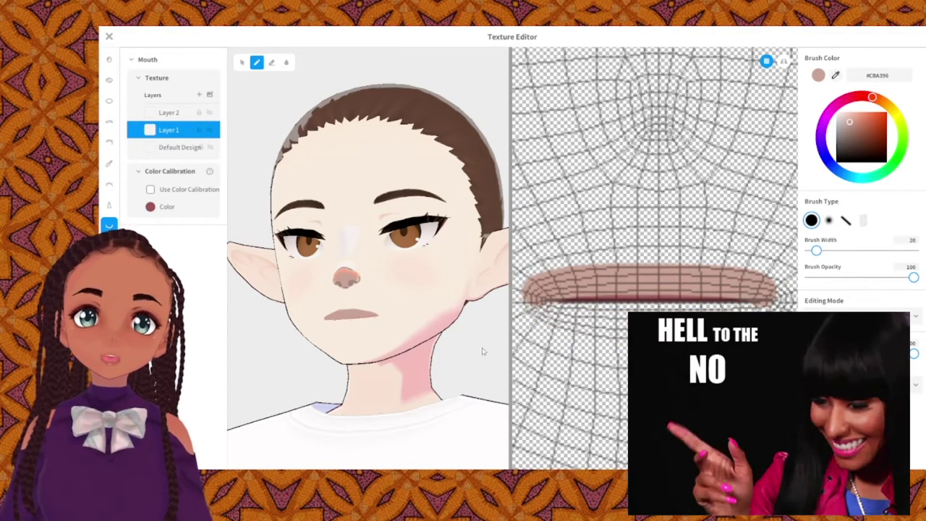
scroll(389, 330, "down", 3)
right_click_drag(400, 329, 431, 343)
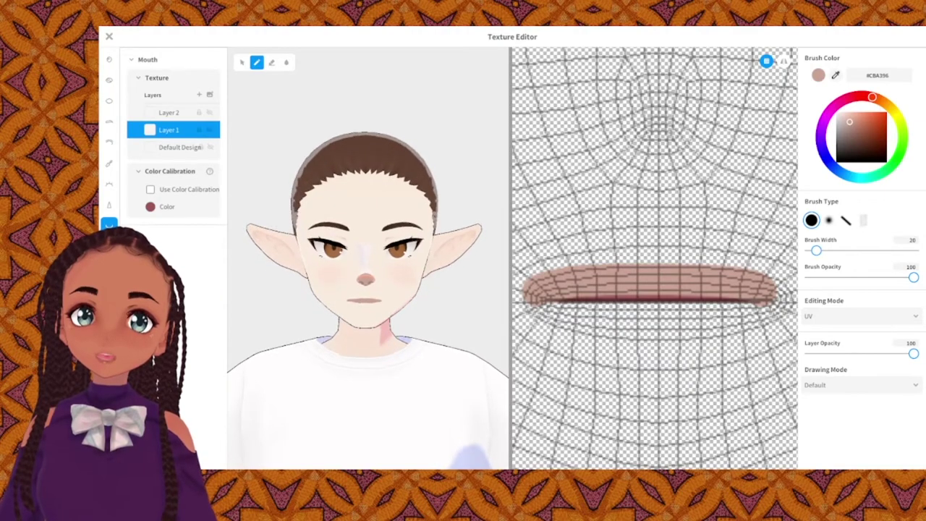
key("ctrl+z")
Paint a full lower lip in #CBA396 below the mouth line on Layer 1.
mouse_move(542, 309)
left_mouse_down()
mouse_move(655, 333)
mouse_move(744, 319)
mouse_move(553, 311)
left_mouse_up()
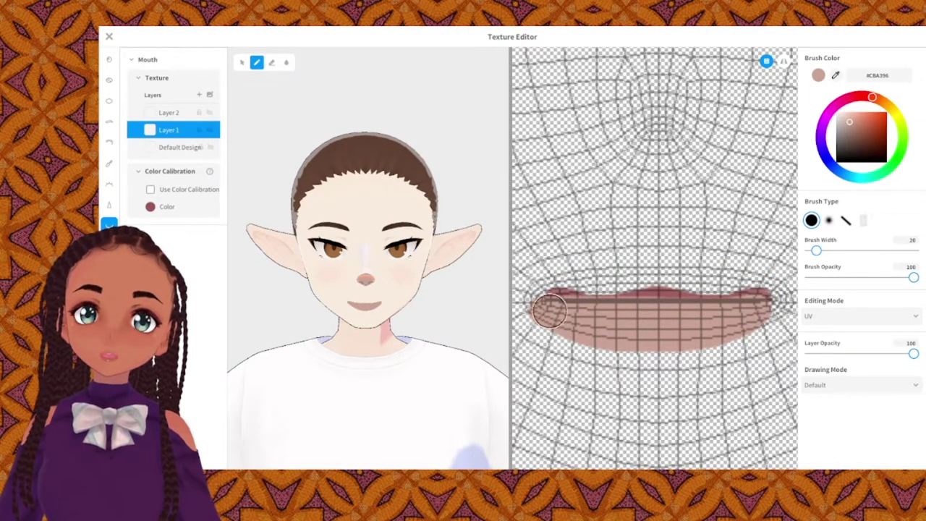
scroll(383, 312, "up", 3)
mouse_move(383, 312)
right_mouse_down()
mouse_move(474, 311)
mouse_move(337, 305)
mouse_move(377, 306)
right_mouse_up()
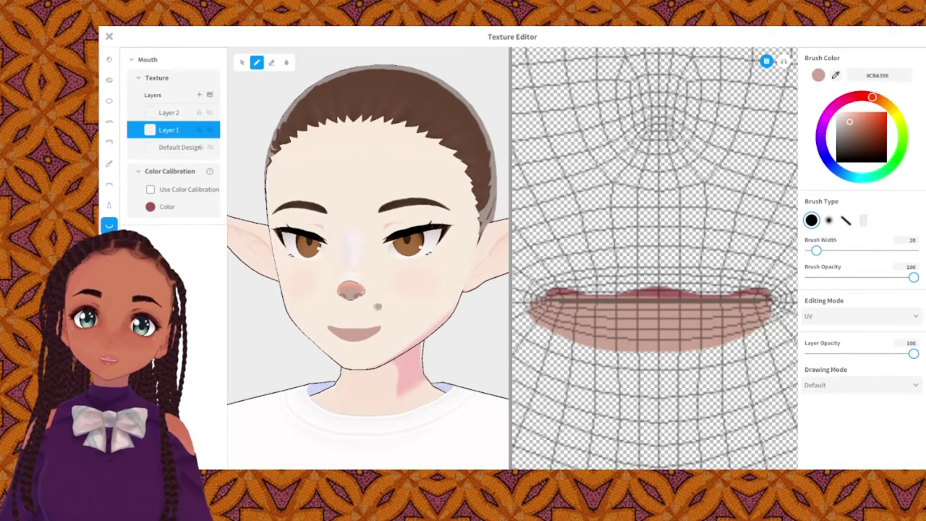
Try a tall upper lip with two peaks and check it in profile.
mouse_move(670, 276)
left_mouse_down()
mouse_move(611, 255)
mouse_move(549, 274)
mouse_move(590, 288)
mouse_move(683, 261)
mouse_move(747, 273)
mouse_move(742, 291)
mouse_move(635, 290)
left_mouse_up()
right_click_drag(387, 311, 477, 341)
scroll(477, 341, "up", 4)
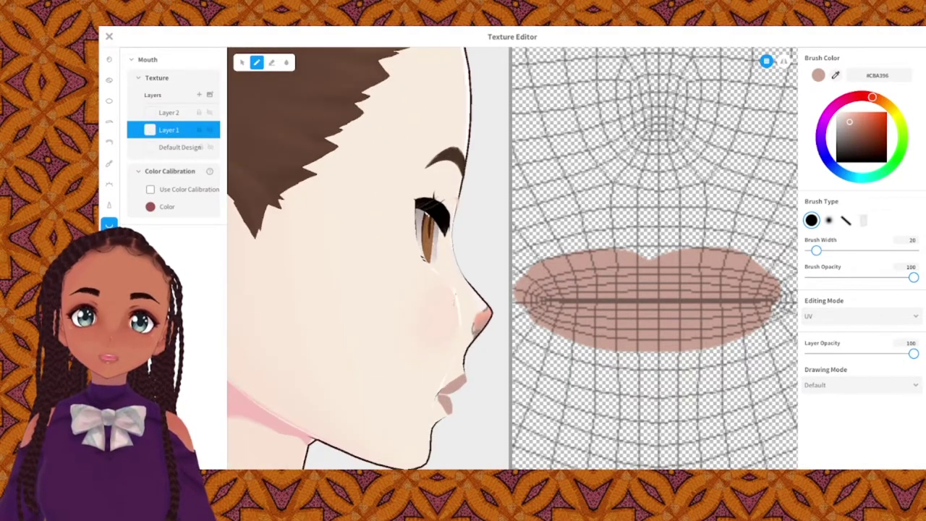
key("ctrl+z")
Paint a lower, flatter upper lip across the mouth line on Layer 1.
mouse_move(640, 269)
left_mouse_down()
mouse_move(596, 267)
mouse_move(580, 276)
left_mouse_up()
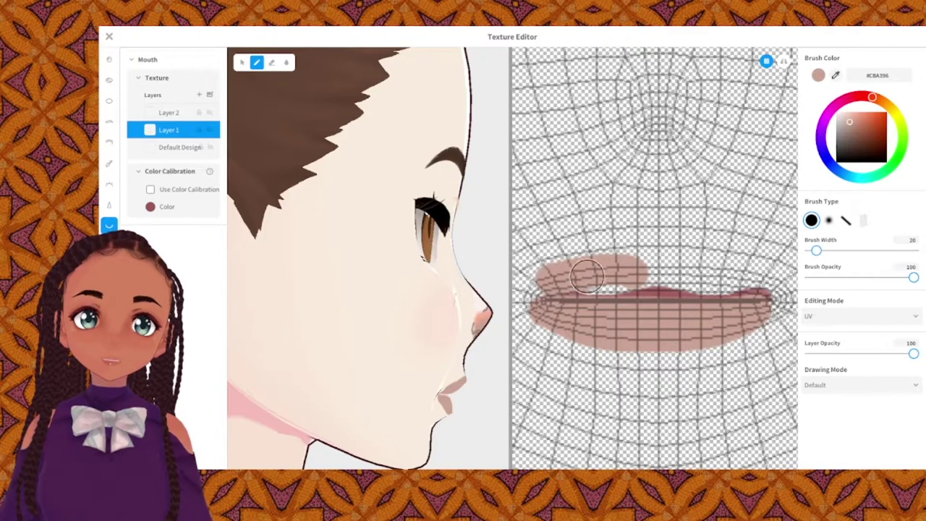
key("ctrl+z")
left_click_drag(644, 273, 559, 285)
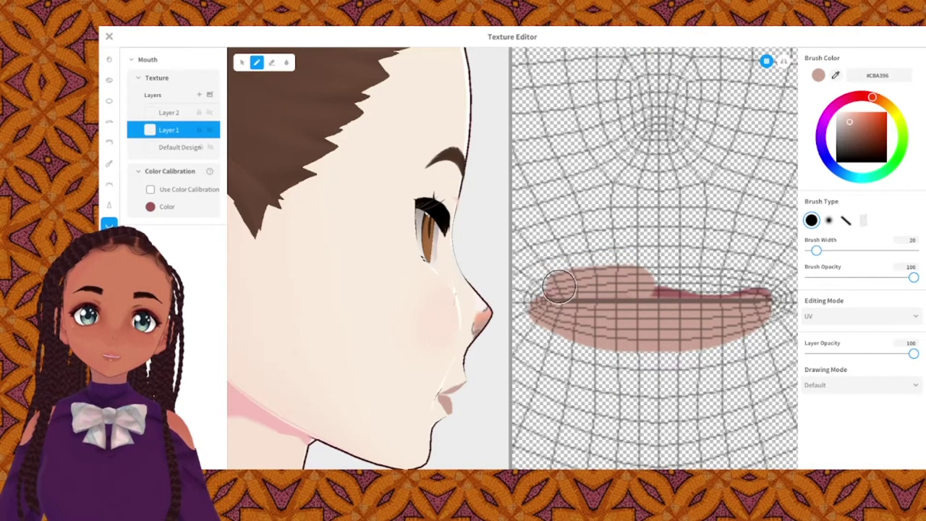
mouse_move(656, 278)
left_mouse_down()
mouse_move(744, 283)
mouse_move(741, 291)
mouse_move(637, 287)
left_mouse_up()
key("ctrl+z")
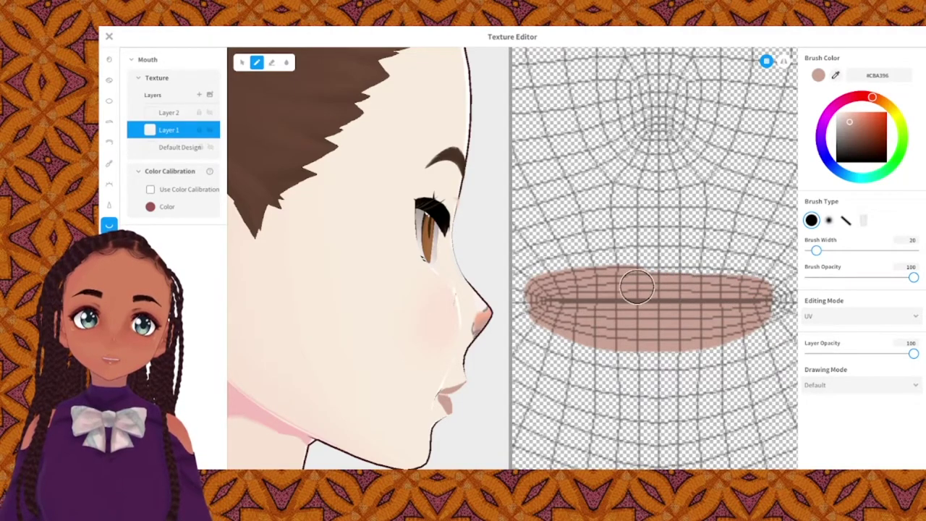
Extend the upper lip at one mouth corner, check the lips from several angles and undo the lip painting.
right_click_drag(529, 318, 332, 266)
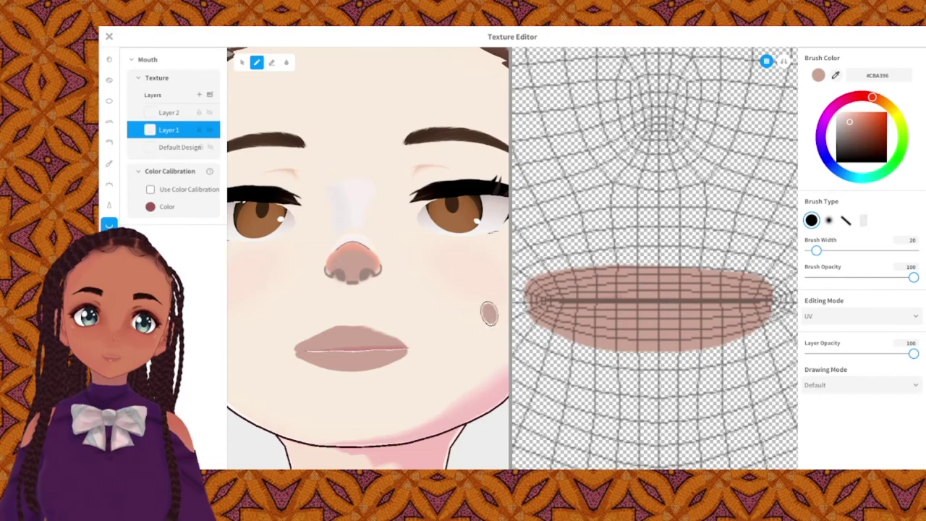
left_click_drag(647, 281, 724, 280)
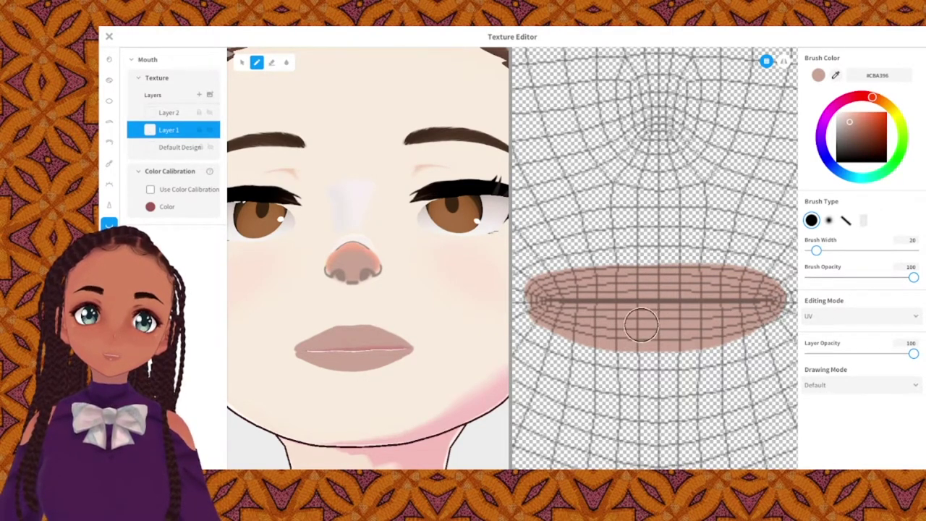
scroll(398, 330, "down", 5)
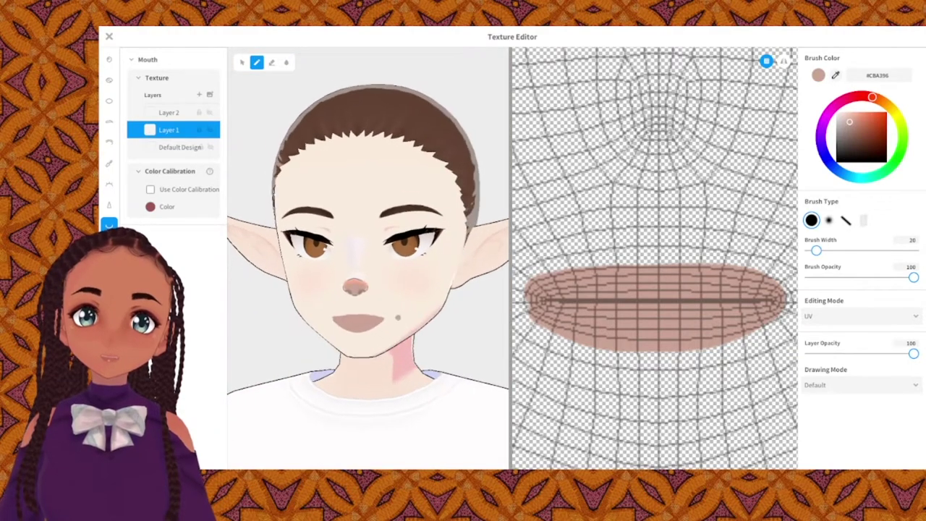
right_click_drag(404, 317, 405, 310)
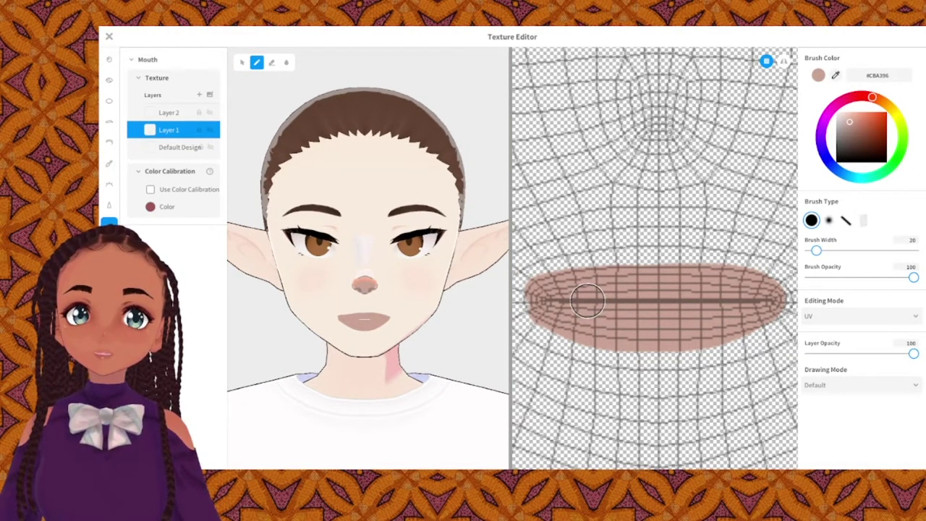
mouse_move(464, 321)
right_mouse_down()
mouse_move(427, 322)
mouse_move(475, 314)
right_mouse_up()
scroll(405, 343, "up", 5)
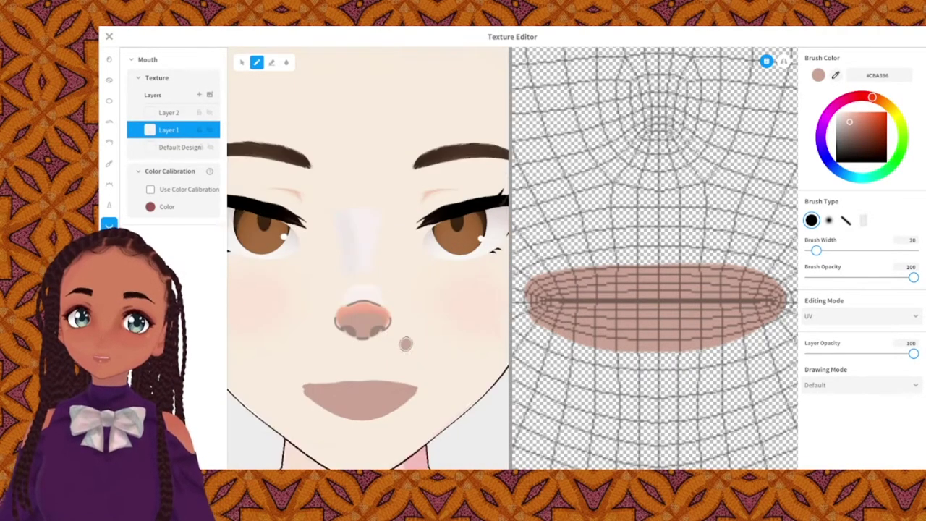
key("ctrl+z")
Repaint a slimmer lower lip and a matching upper lip in #CBA396 around the mouth line on Layer 1.
mouse_move(545, 306)
left_mouse_down()
mouse_move(692, 323)
mouse_move(767, 304)
left_mouse_up()
left_click_drag(550, 300, 659, 285)
mouse_move(433, 362)
middle_mouse_down()
mouse_move(381, 254)
mouse_move(450, 259)
middle_mouse_up()
left_click_drag(631, 286, 759, 291)
left_click_drag(683, 279, 565, 280)
Turn on mirrored drawing and outline the lower lip on Layer 2 with color #A58A80 and brush width 2.
left_click(783, 62)
key("bracketleft")
key("bracketleft")
key("bracketleft")
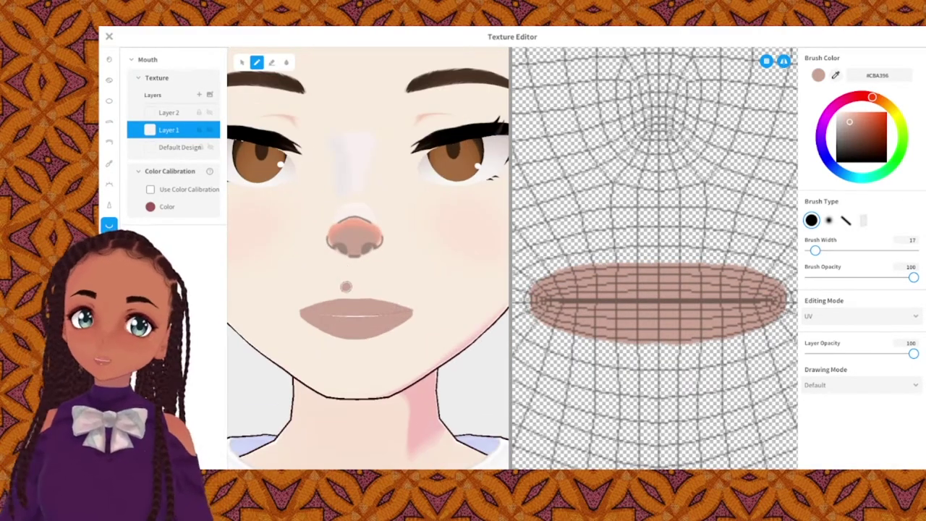
scroll(506, 256, "down", 5)
scroll(506, 256, "up", 5)
left_click(155, 114)
left_click(852, 127)
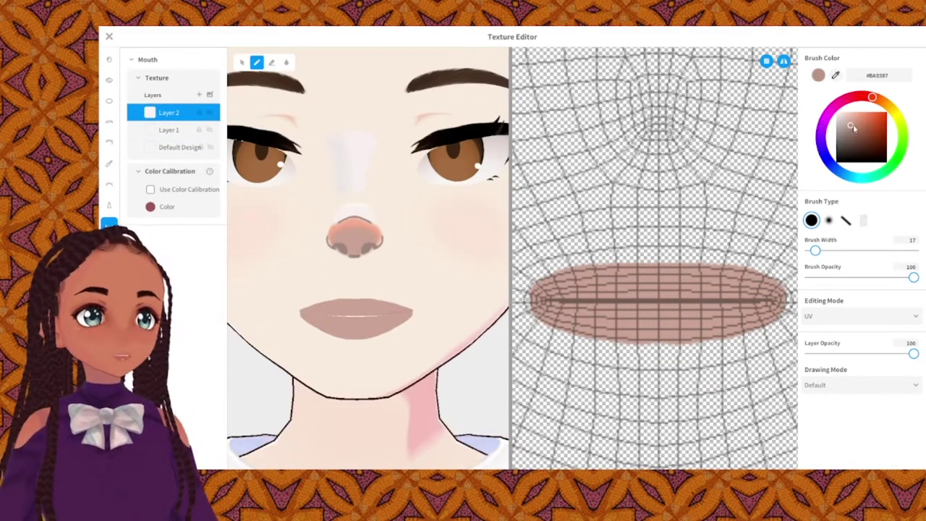
left_click_drag(646, 345, 593, 334)
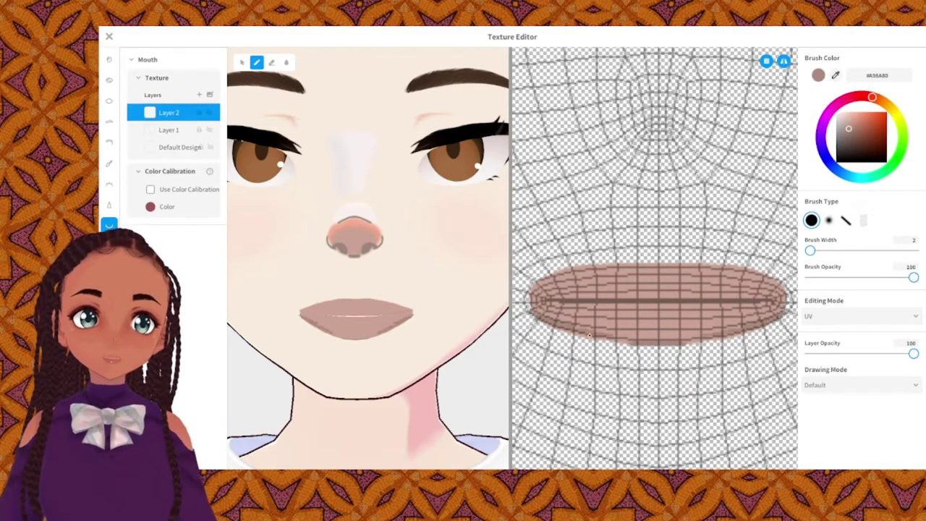
Outline the upper lip and add mirrored shading strokes to both lips on Layer 2 in #A58A80, undoing the last stroke.
mouse_move(528, 297)
left_mouse_down()
mouse_move(573, 271)
mouse_move(656, 263)
left_mouse_up()
mouse_move(326, 286)
right_mouse_down()
mouse_move(441, 289)
mouse_move(328, 294)
right_mouse_up()
mouse_move(547, 300)
left_mouse_down()
mouse_move(658, 308)
mouse_move(658, 291)
left_mouse_up()
mouse_move(340, 311)
right_mouse_down()
mouse_move(367, 292)
mouse_move(329, 291)
right_mouse_up()
left_click_drag(625, 278, 658, 285)
left_click_drag(736, 312, 679, 323)
left_click_drag(659, 331, 674, 337)
key("ctrl+z")
right_click_drag(340, 307, 368, 306)
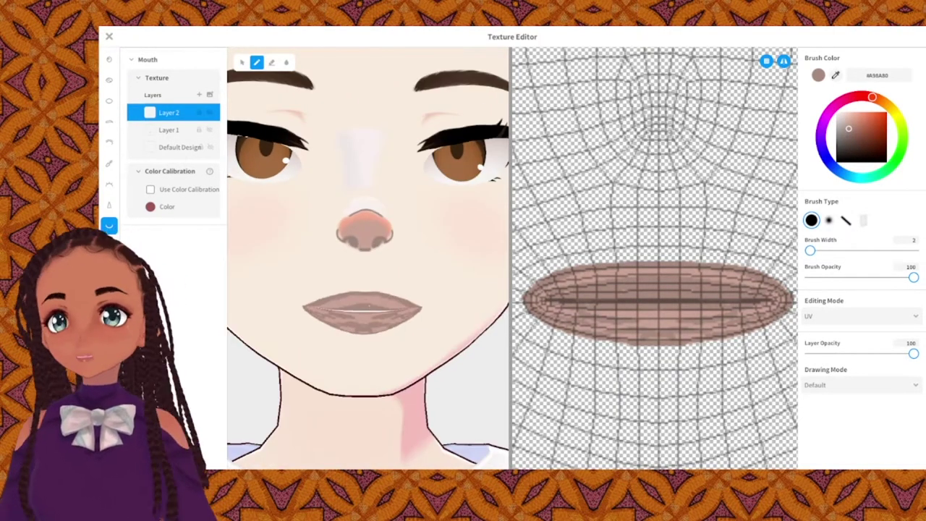
Repaint the lower lip in pink and the upper lip in a darker mauve on Layer 2 with a wider brush.
left_click_drag(810, 250, 817, 250)
left_click_drag(659, 318, 611, 319)
mouse_move(611, 318)
left_mouse_down()
mouse_move(542, 307)
mouse_move(658, 288)
left_mouse_up()
left_click(856, 118)
mouse_move(544, 295)
left_mouse_down()
mouse_move(622, 283)
mouse_move(564, 278)
left_mouse_up()
left_click(868, 96)
left_click_drag(658, 287, 566, 290)
left_click(847, 123)
left_click(864, 96)
left_click(851, 120)
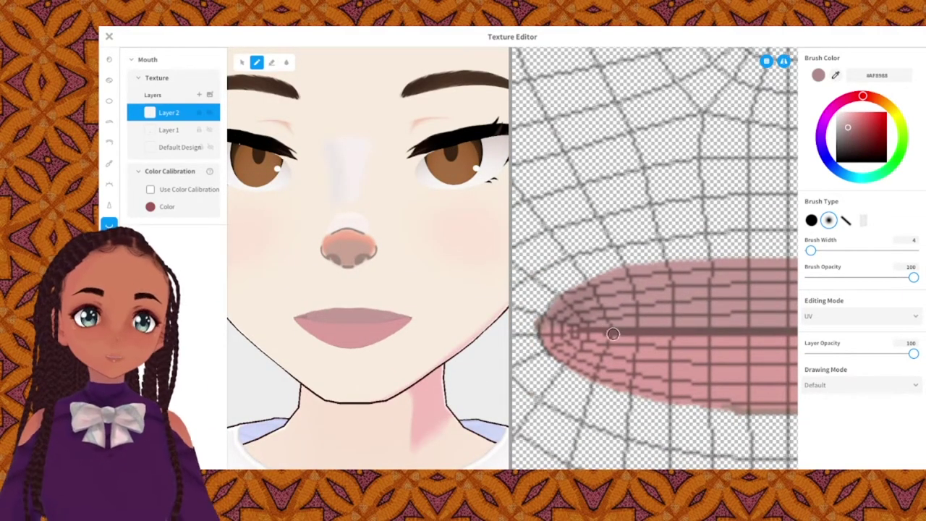
Shade the upper lip in #A28281 with the soft brush at width 4, and blur the lips at width 15.
left_click_drag(584, 309, 665, 319)
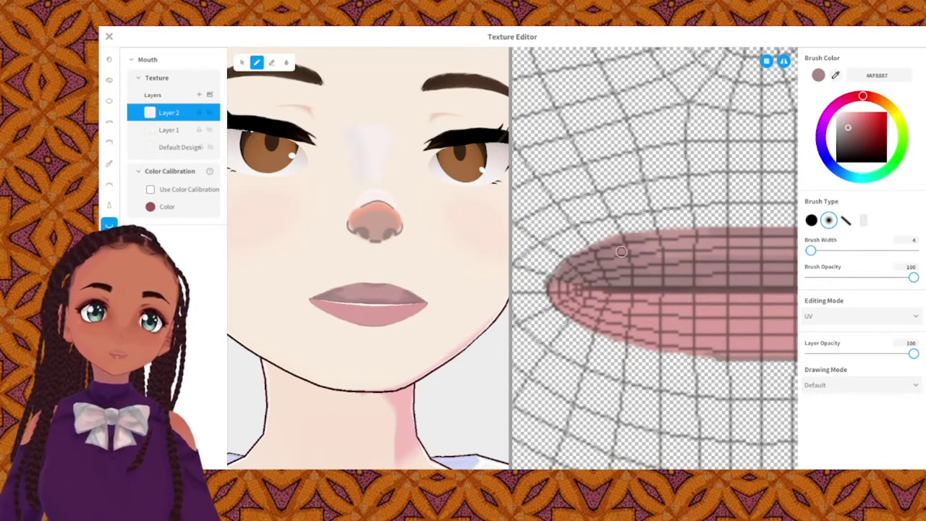
left_click_drag(620, 251, 745, 264)
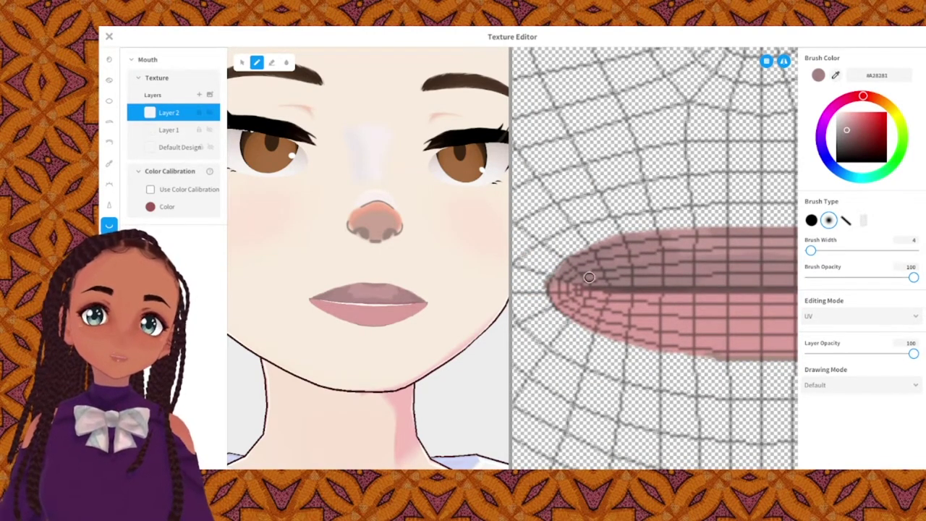
mouse_move(810, 251)
left_mouse_down()
mouse_move(833, 250)
mouse_move(814, 250)
left_mouse_up()
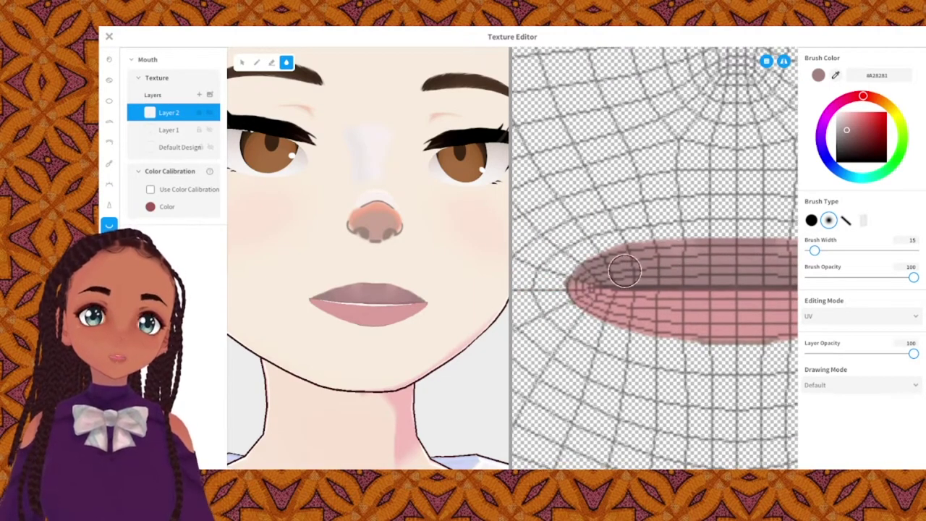
right_click_drag(362, 304, 409, 293)
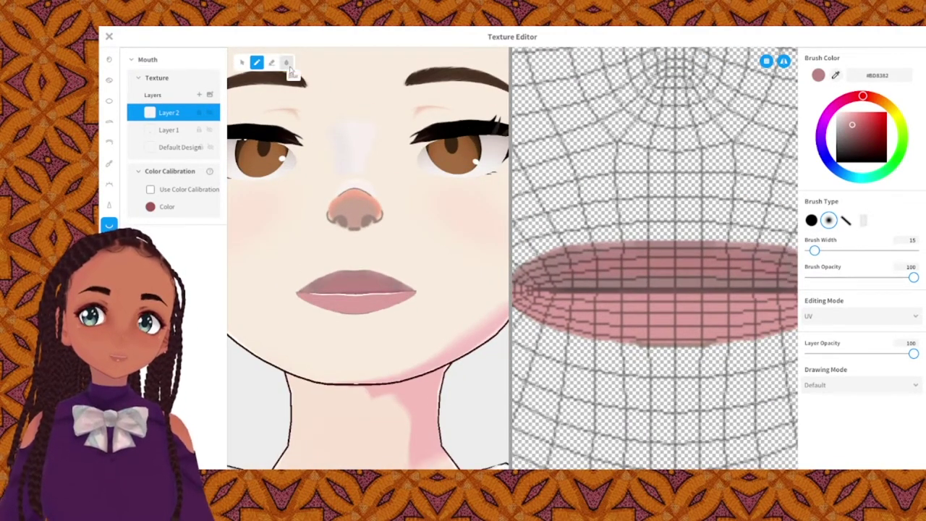
right_click_drag(289, 65, 506, 288)
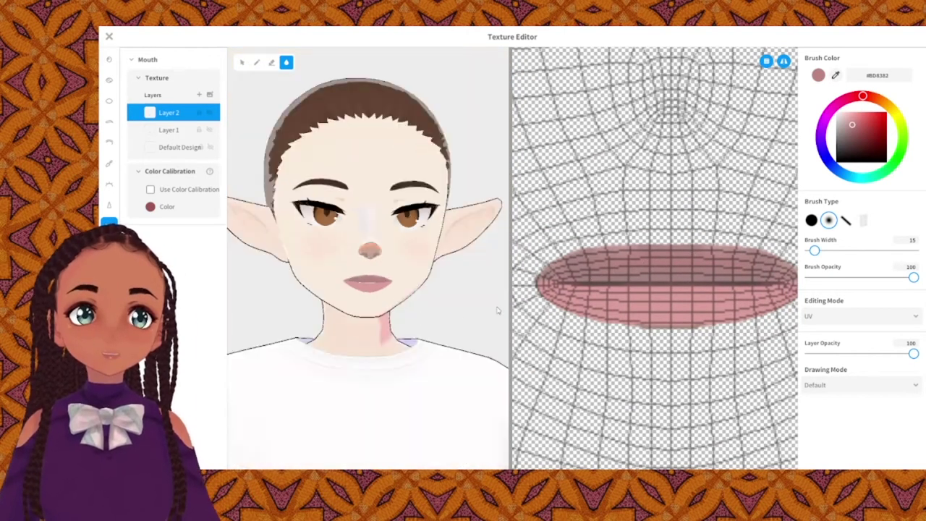
Try brushing #A1A1A1 blush strokes near the nose on the Cheeks texture and undo each one.
left_click(256, 62)
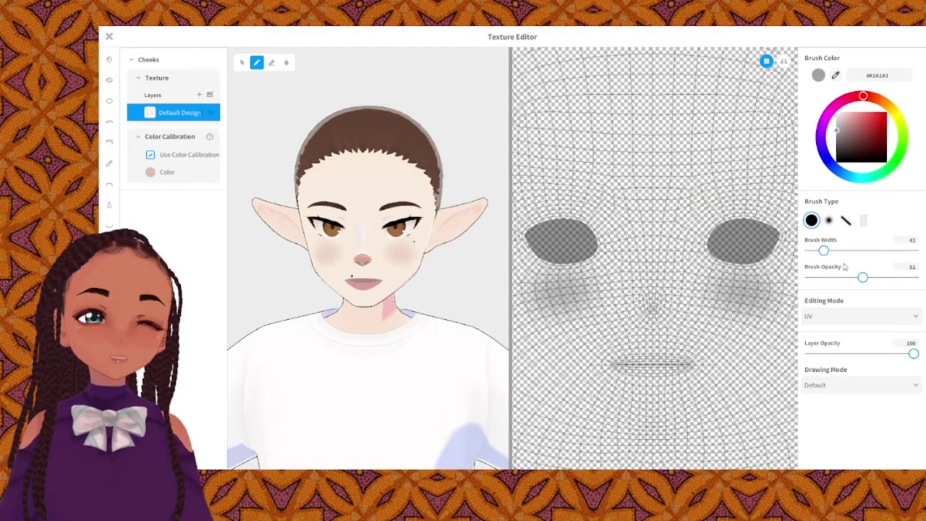
mouse_move(682, 290)
left_mouse_down()
mouse_move(603, 286)
mouse_move(697, 287)
left_mouse_up()
key("ctrl+z")
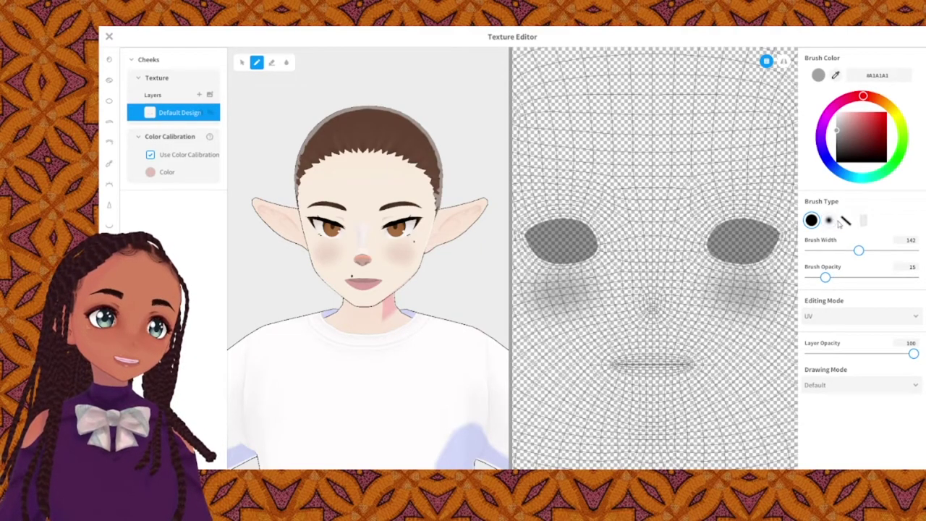
mouse_move(609, 282)
left_mouse_down()
mouse_move(626, 275)
mouse_move(718, 294)
mouse_move(616, 285)
mouse_move(591, 294)
left_mouse_up()
key("ctrl+z")
Paint soft blush across the nose and past the eye corner at width 142 and opacity 15, and turn on mirrored drawing.
right_click_drag(386, 269, 410, 289)
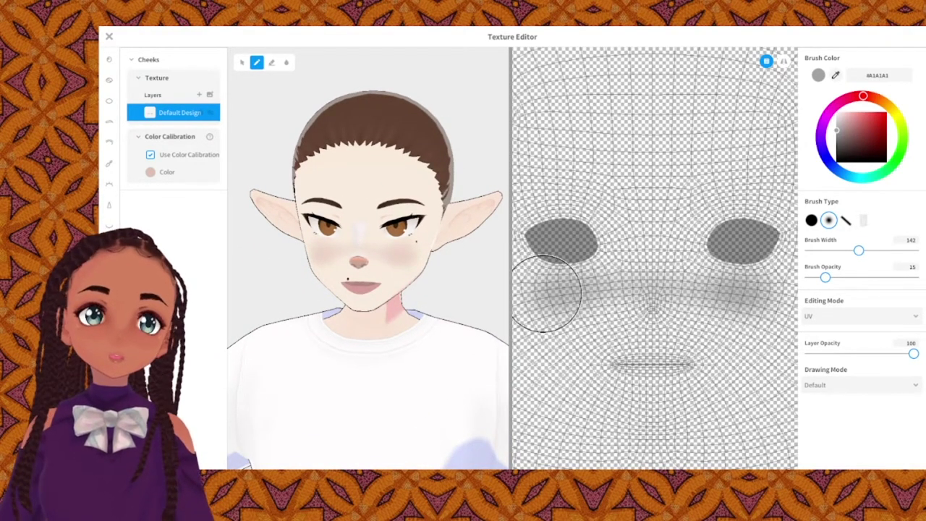
middle_click_drag(696, 269, 600, 267)
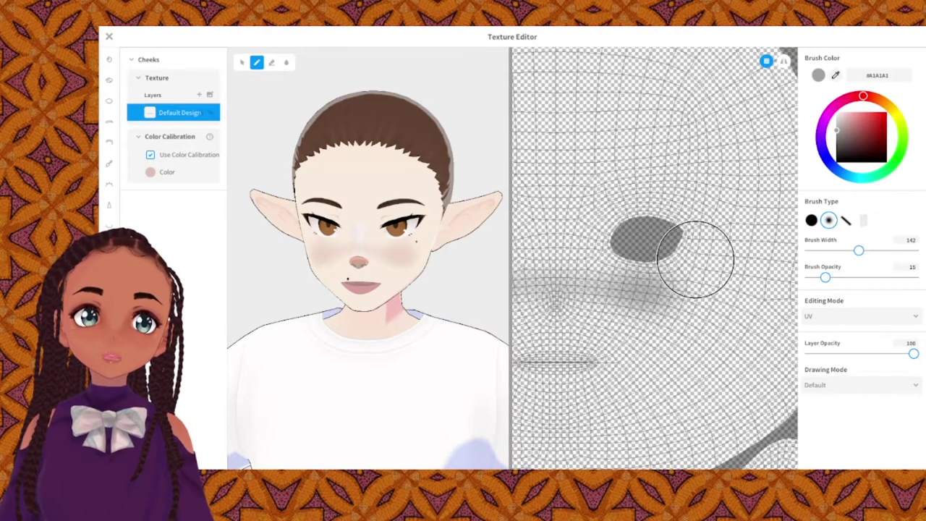
middle_click_drag(595, 280, 753, 291)
left_click(783, 64)
middle_click_drag(692, 291, 531, 277)
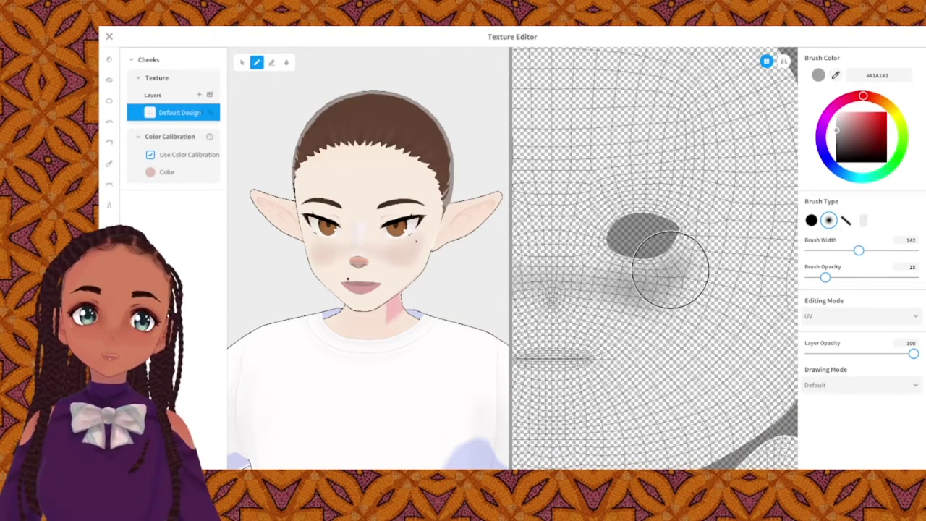
right_click_drag(418, 257, 488, 280)
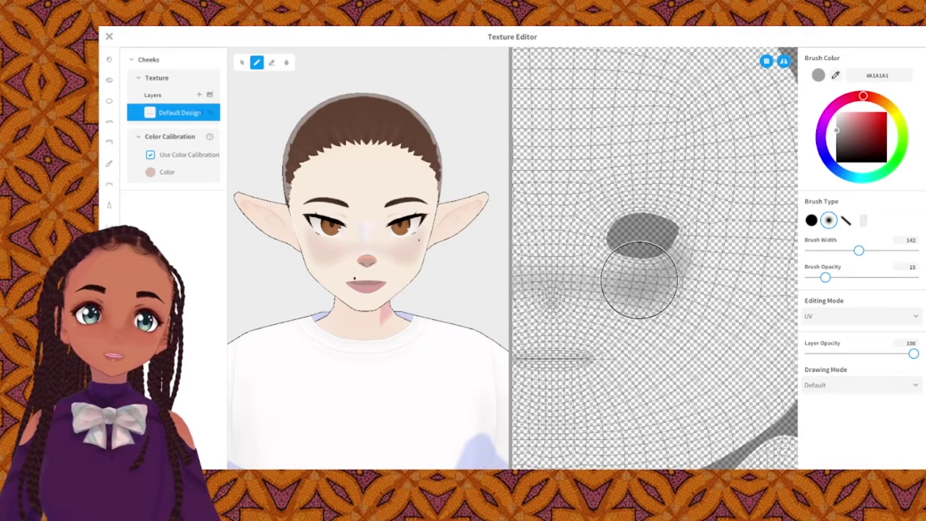
Try adding soft shading between the nose and mouth on the Cheeks texture and undo it.
scroll(413, 288, "down", 3)
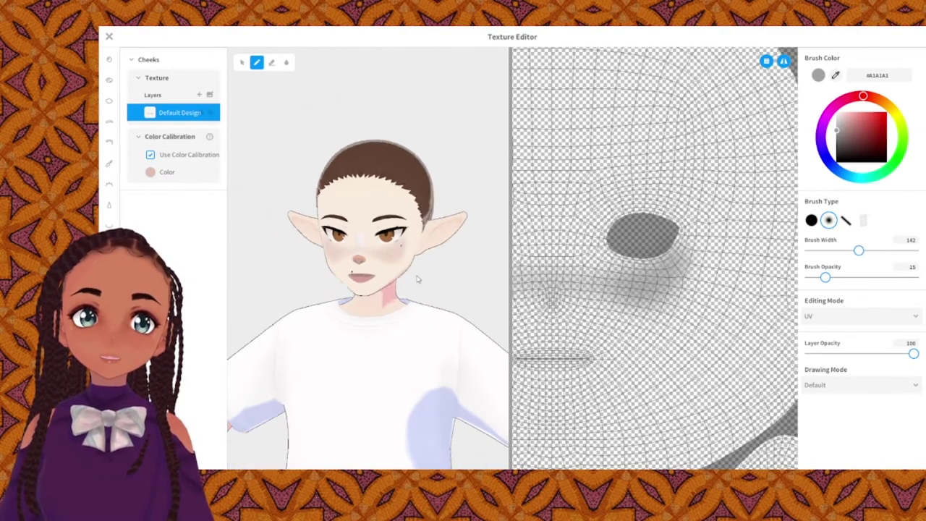
middle_click_drag(602, 310, 668, 283)
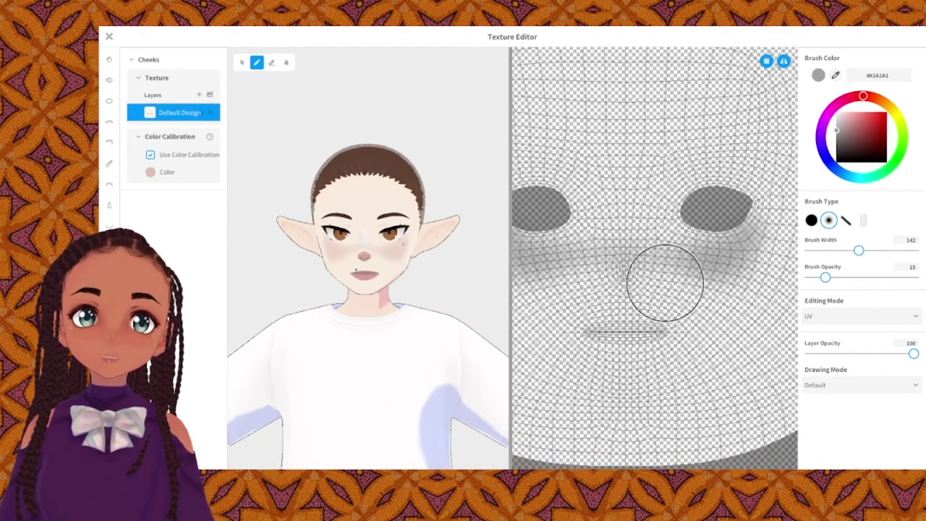
left_click_drag(638, 309, 620, 308)
mouse_move(562, 288)
left_mouse_down()
mouse_move(632, 299)
mouse_move(651, 317)
left_mouse_up()
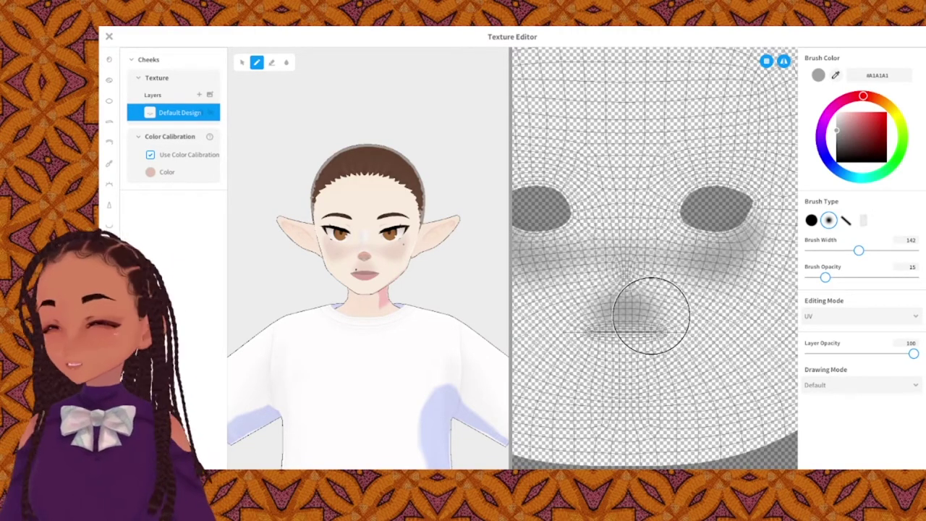
key("ctrl+z")
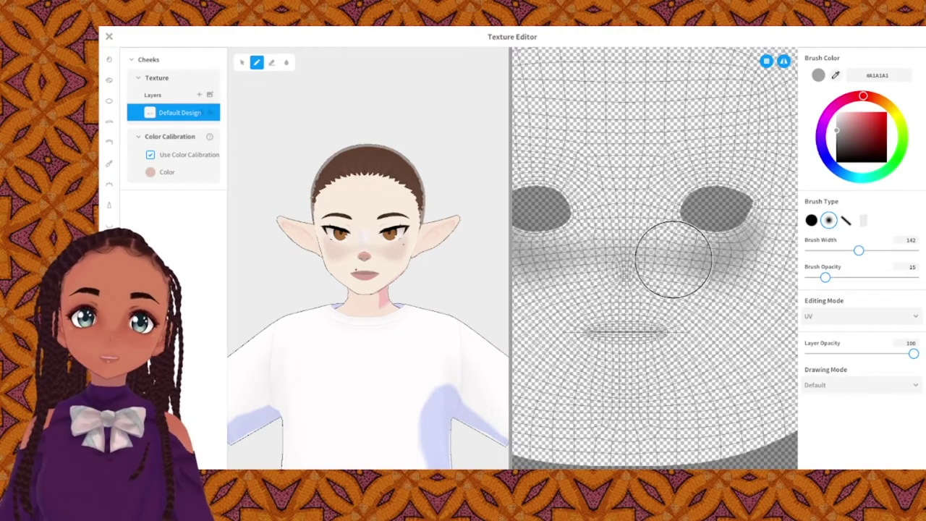
Brush mirrored blush from the outer eye corners onto the cheeks and check it on the face up close and from afar.
mouse_move(393, 309)
right_mouse_down()
mouse_move(424, 311)
mouse_move(393, 311)
right_mouse_up()
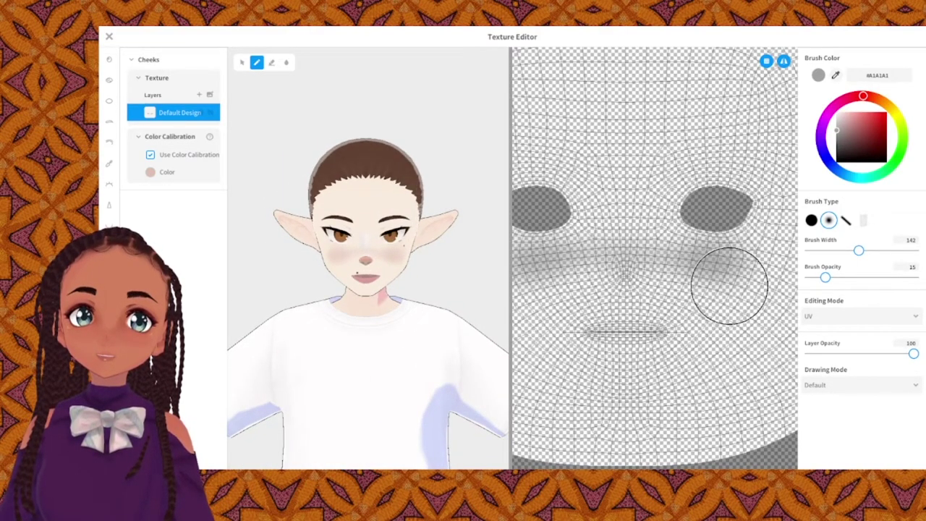
left_click_drag(760, 225, 730, 254)
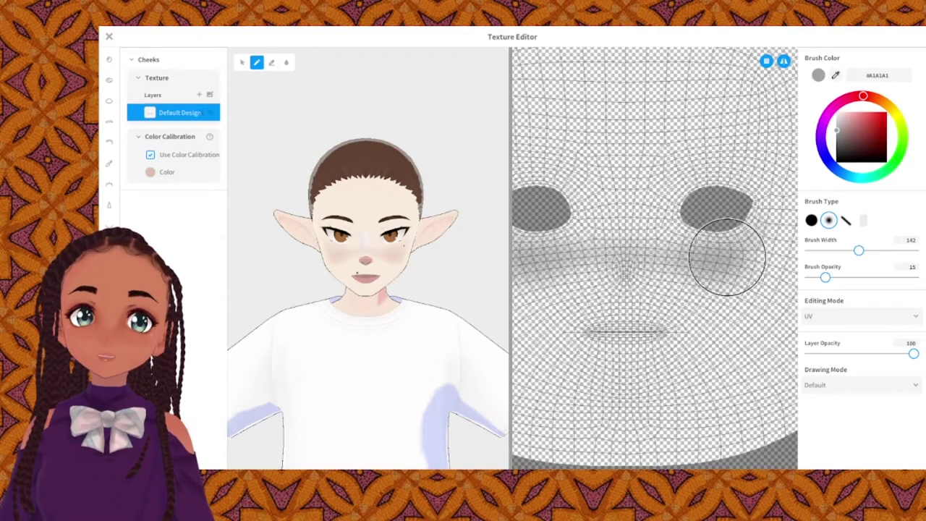
mouse_move(412, 286)
right_mouse_down()
mouse_move(444, 281)
mouse_move(409, 288)
right_mouse_up()
scroll(391, 293, "up", 5)
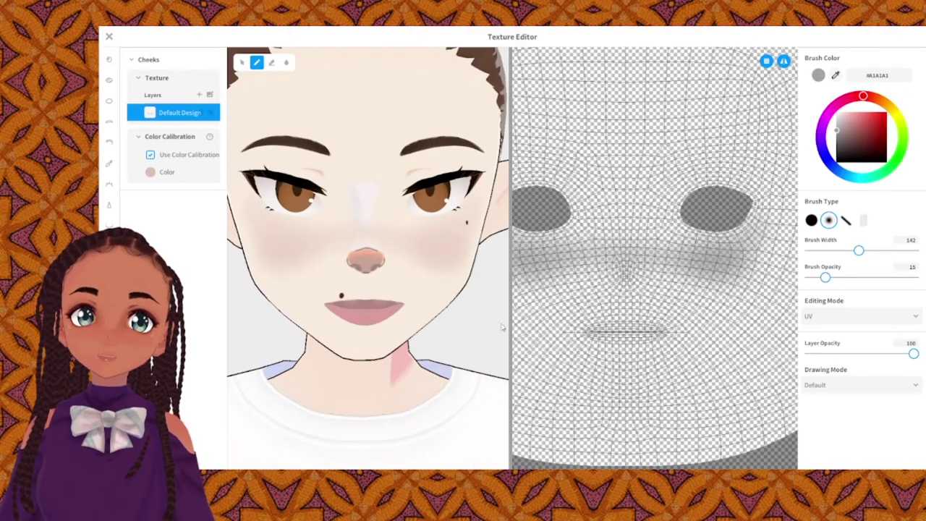
scroll(484, 327, "down", 5)
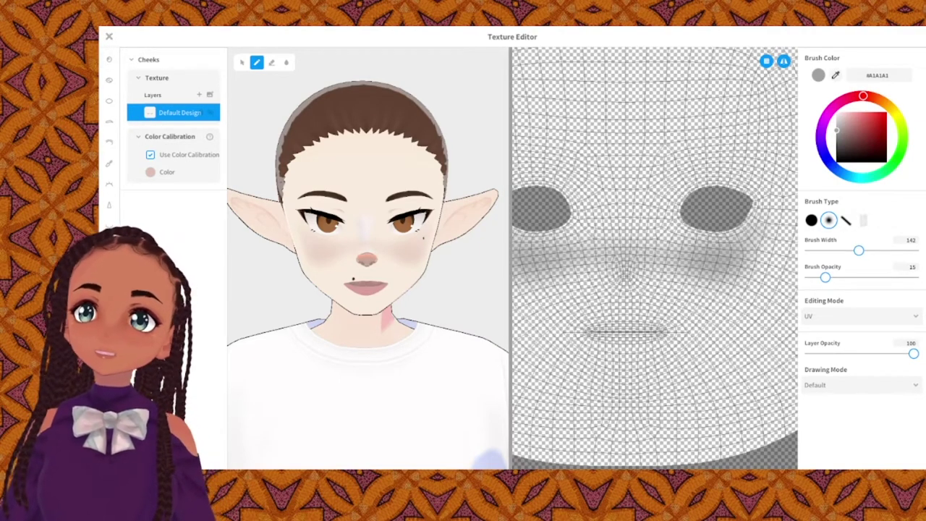
Change the base color in the face skin's color calibration to a medium brown.
left_click(109, 226)
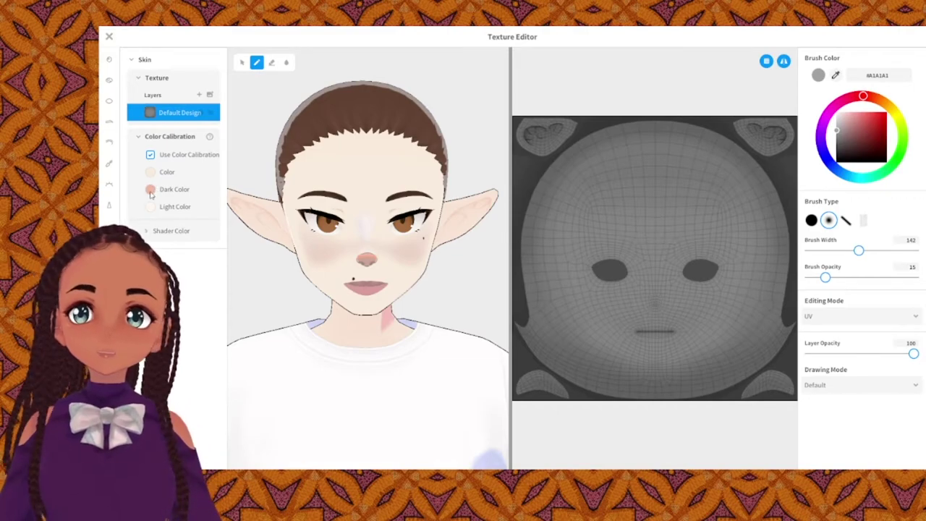
left_click(151, 190)
left_click(151, 174)
left_click(150, 173)
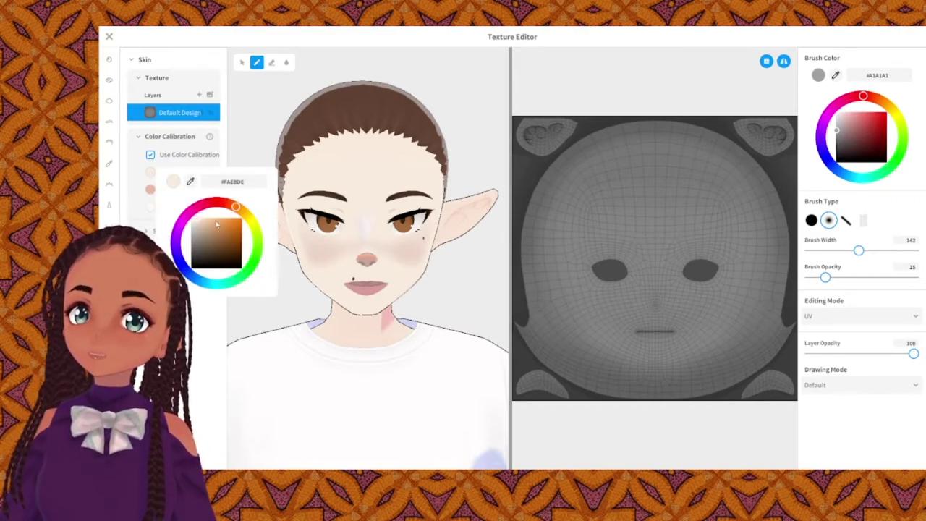
left_click_drag(197, 223, 200, 229)
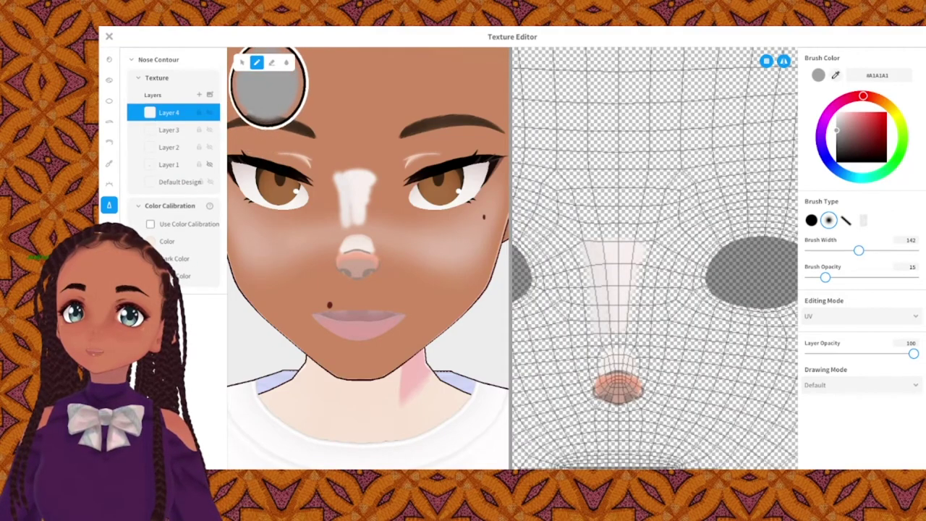
Erase the white highlight along the nose bridge on Layer 4 of the Nose Contour texture.
left_click(271, 62)
mouse_move(599, 279)
left_mouse_down()
mouse_move(620, 271)
mouse_move(591, 266)
mouse_move(595, 300)
mouse_move(575, 312)
mouse_move(615, 315)
mouse_move(588, 228)
mouse_move(626, 218)
left_mouse_up()
scroll(398, 332, "down", 5)
scroll(378, 327, "up", 3)
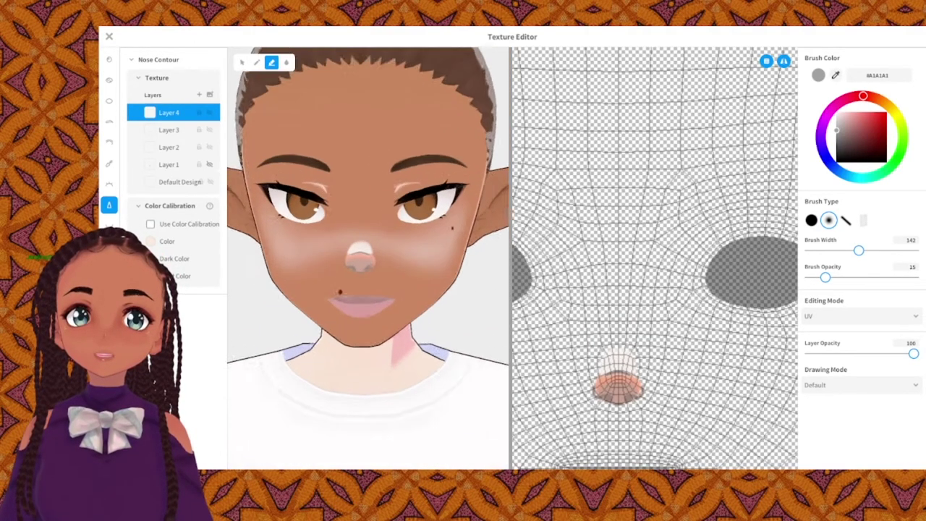
Paint over the white nose-tip highlight on Nose Contour Layer 3 in sampled #F4AF96 with the soft brush at width 23.
scroll(361, 329, "up", 1)
scroll(637, 369, "up", 3)
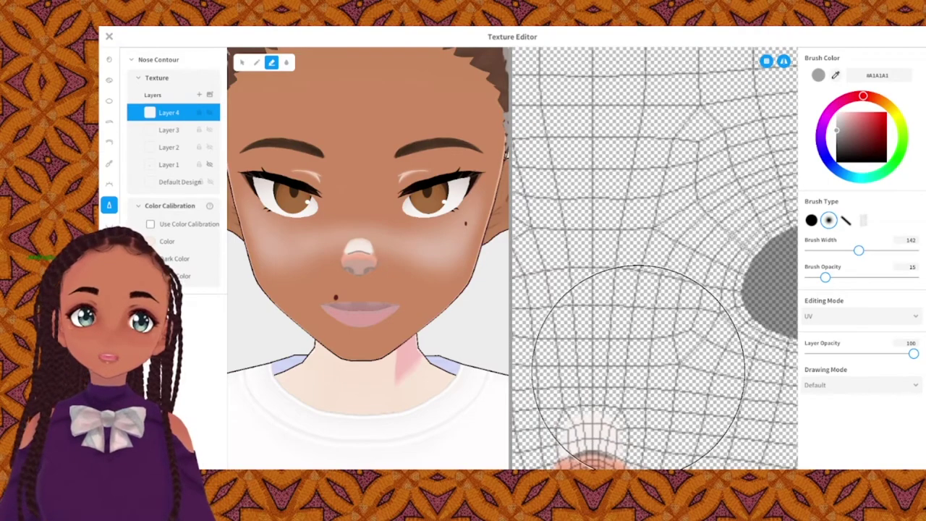
scroll(643, 354, "up", 4)
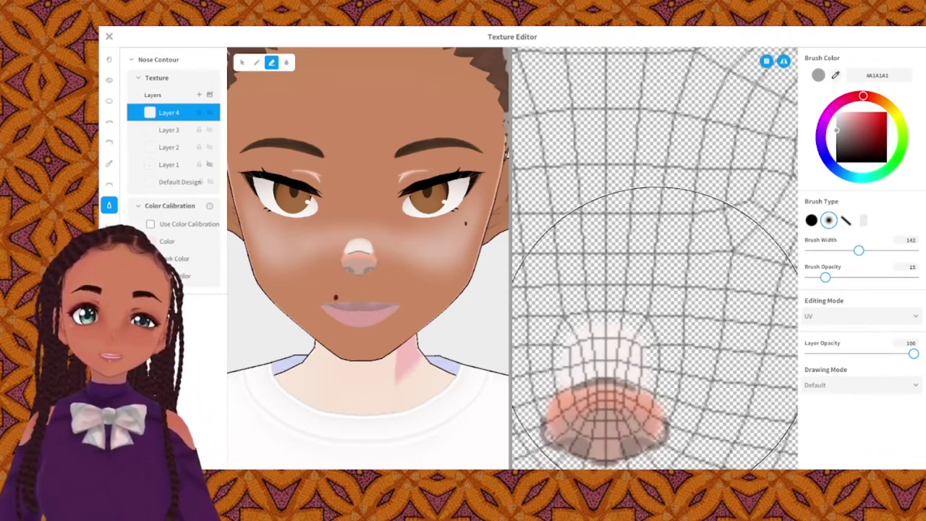
middle_click_drag(652, 345, 674, 240)
left_click(169, 130)
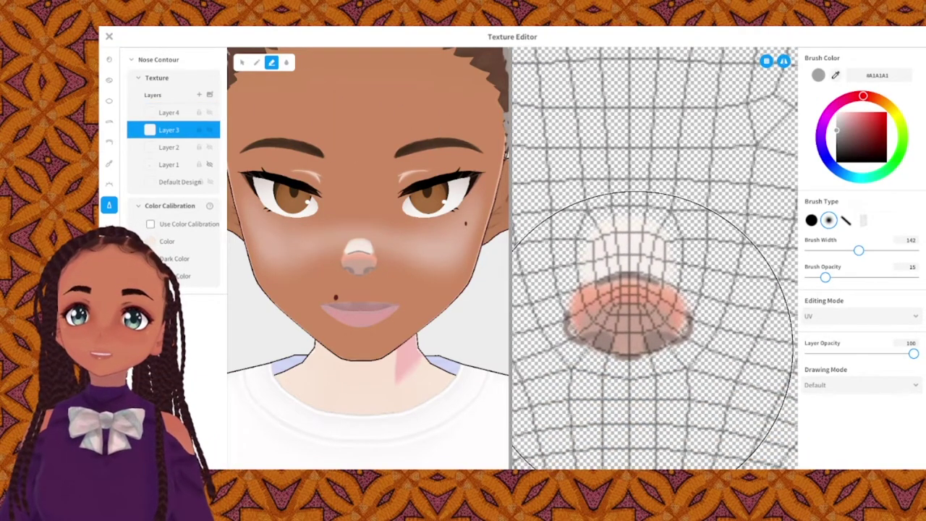
scroll(651, 252, "up", 2)
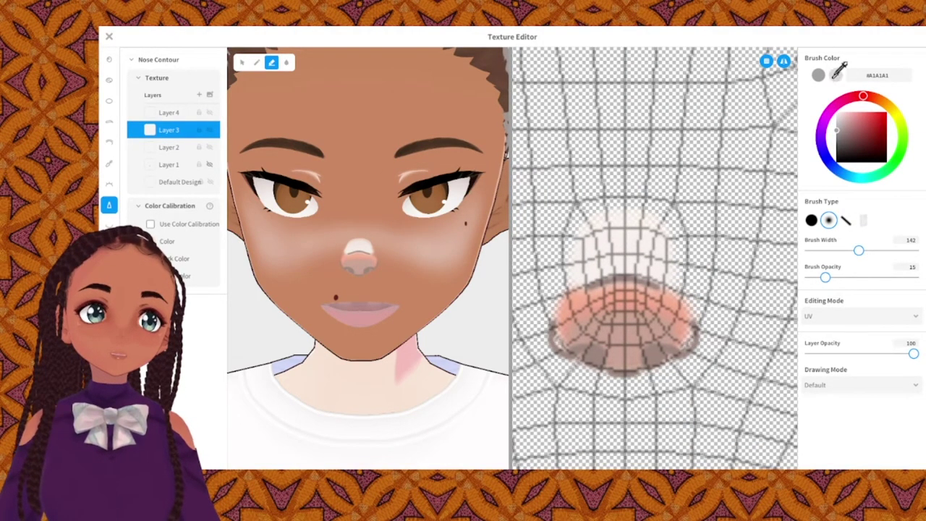
left_click(363, 252)
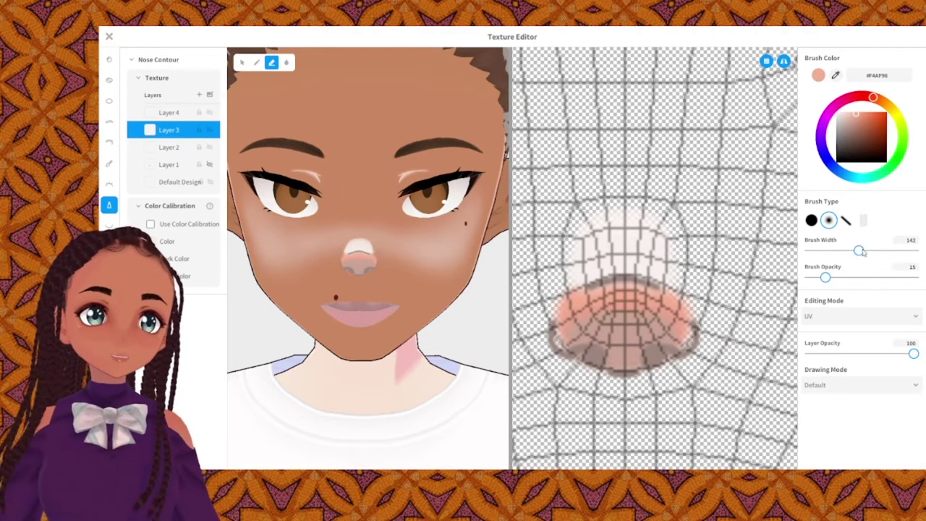
left_click(825, 250)
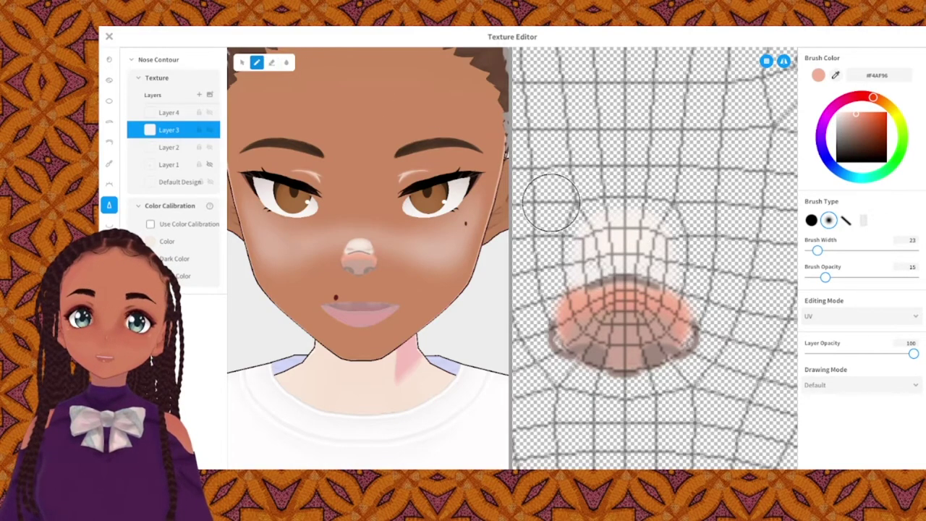
mouse_move(645, 253)
left_mouse_down()
mouse_move(576, 272)
mouse_move(628, 264)
mouse_move(623, 245)
left_mouse_up()
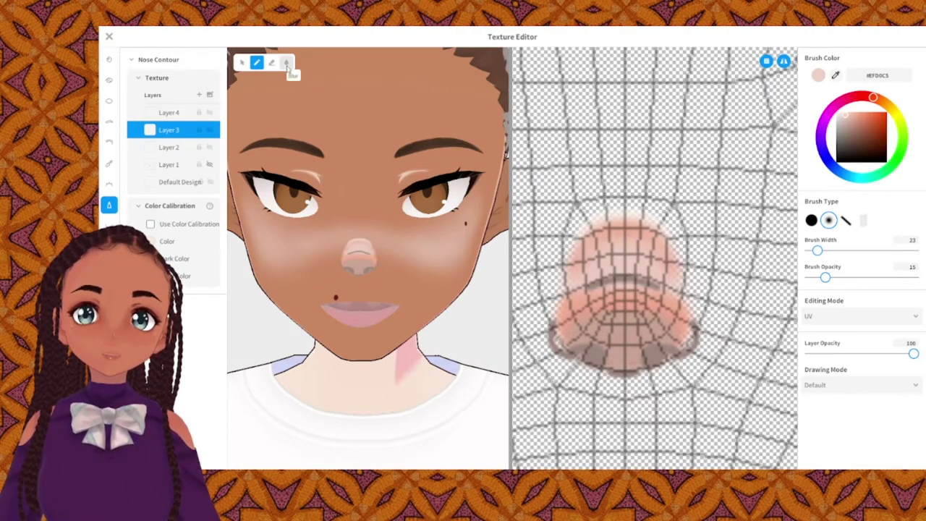
Erase the upper part of the nose-tip highlight on Layer 3 and on the Default Design layer.
left_click_drag(635, 237, 565, 237)
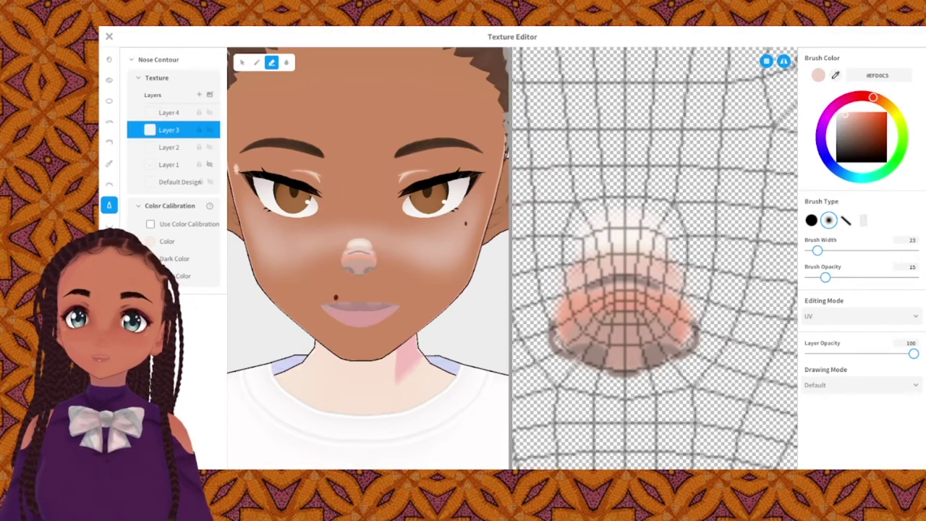
left_click(179, 181)
mouse_move(620, 237)
left_mouse_down()
mouse_move(652, 223)
mouse_move(571, 214)
left_mouse_up()
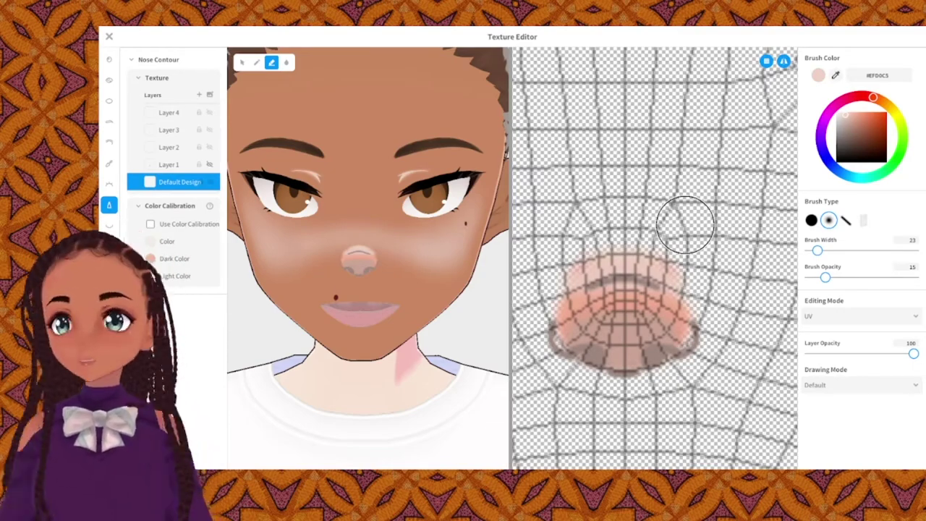
scroll(685, 225, "up", 2)
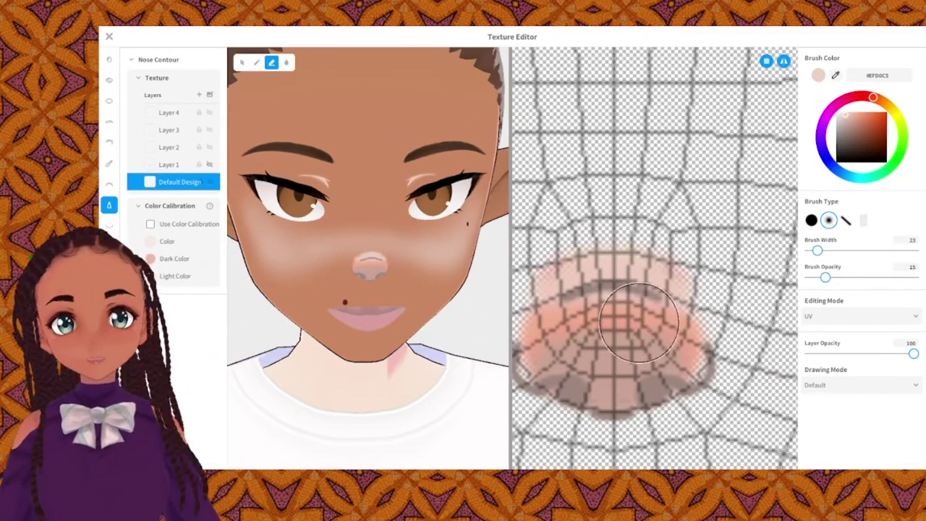
Enable color calibration on the Cheeks texture and change its calibration color to a magenta-pink.
scroll(639, 318, "down", 4)
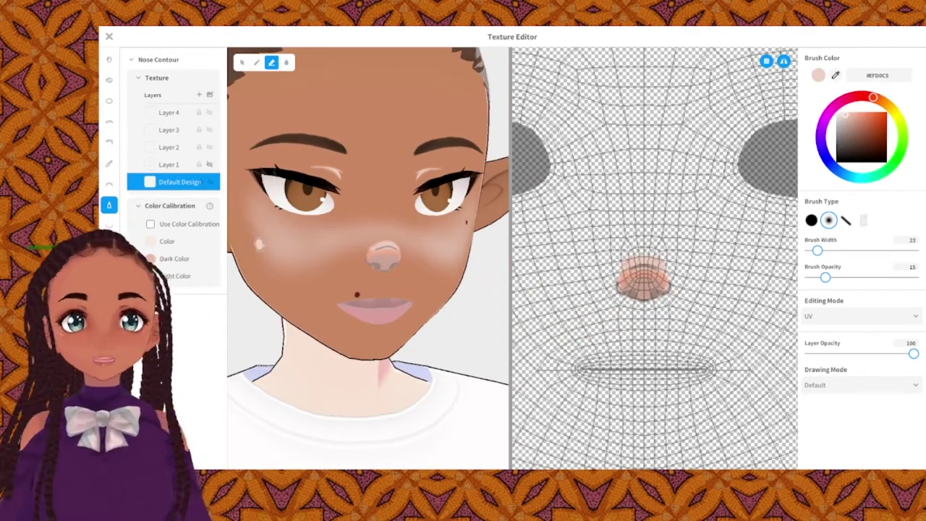
left_click(109, 226)
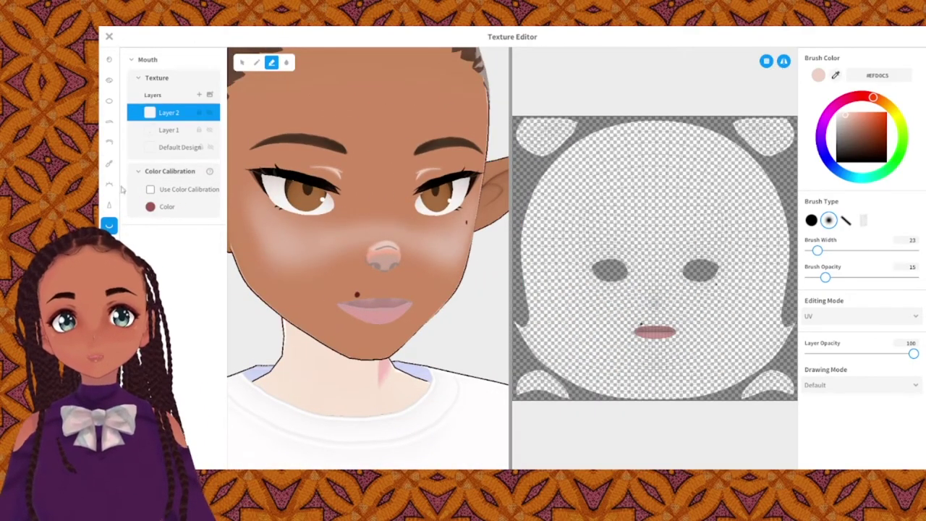
left_click(109, 246)
scroll(657, 321, "up", 4)
left_click(150, 173)
left_click(207, 227)
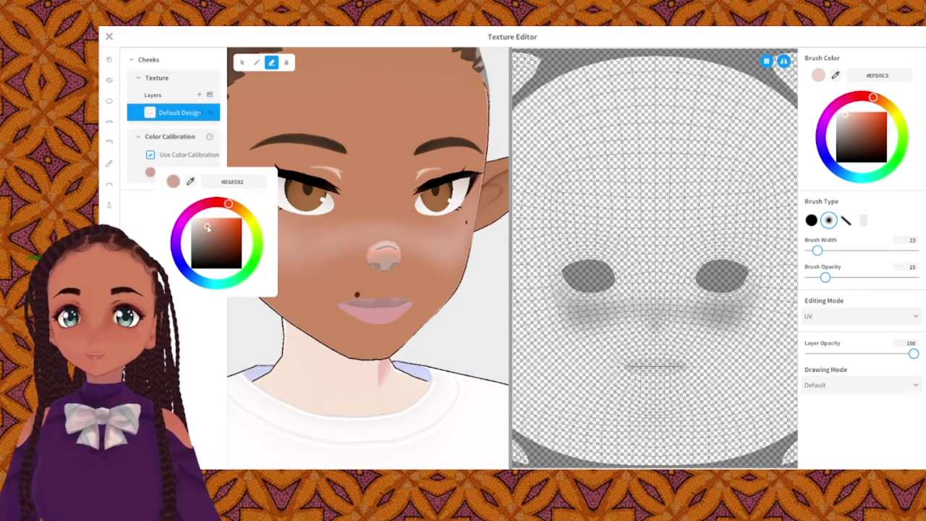
left_click(195, 209)
left_click(220, 224)
scroll(347, 289, "down", 3)
mouse_move(361, 282)
right_mouse_down()
mouse_move(337, 297)
mouse_move(347, 272)
mouse_move(357, 278)
right_mouse_up()
Deepen the cheek calibration color to a dark magenta and close the texture editor, keeping the changes.
left_click(151, 172)
left_click(225, 233)
right_click_drag(281, 273, 255, 290)
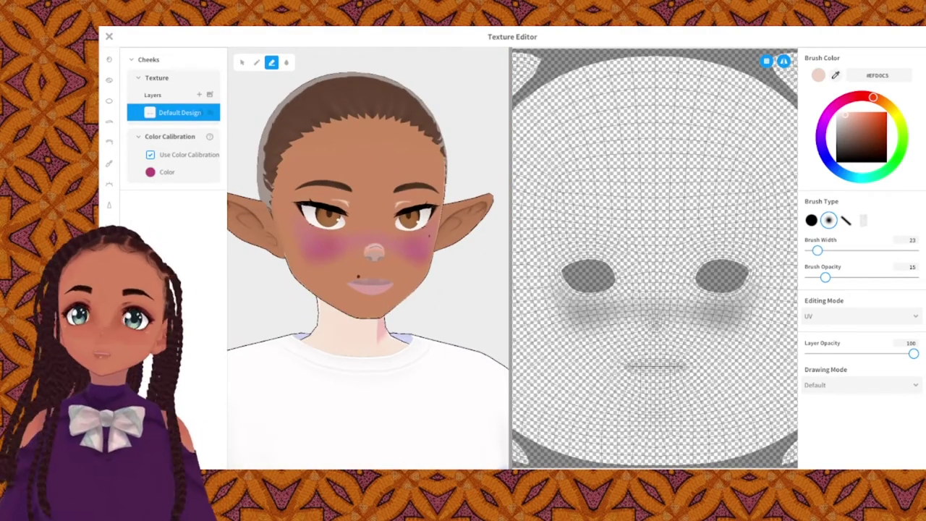
left_click(109, 36)
left_click(496, 360)
Try the long straight and short bob hairstyle sets on the character, checking them from several sides.
left_click(184, 36)
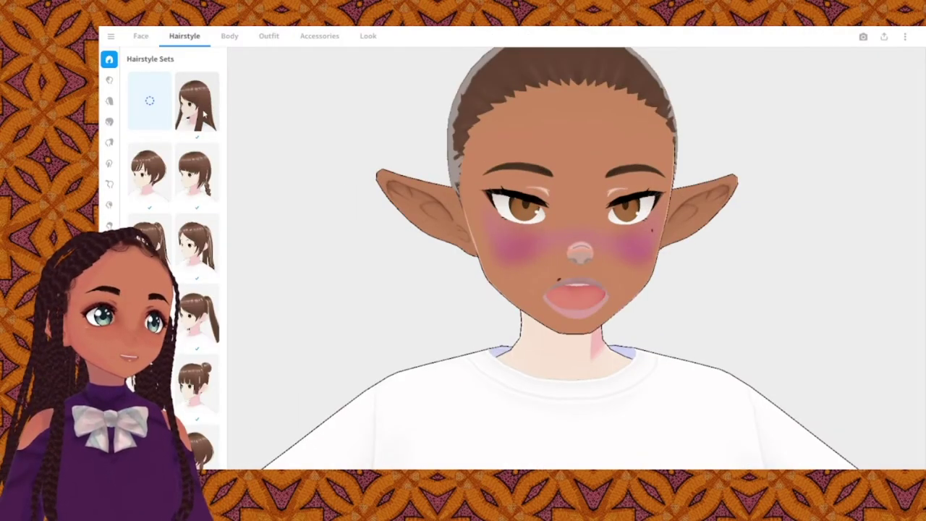
left_click(203, 113)
right_click_drag(554, 233, 500, 251)
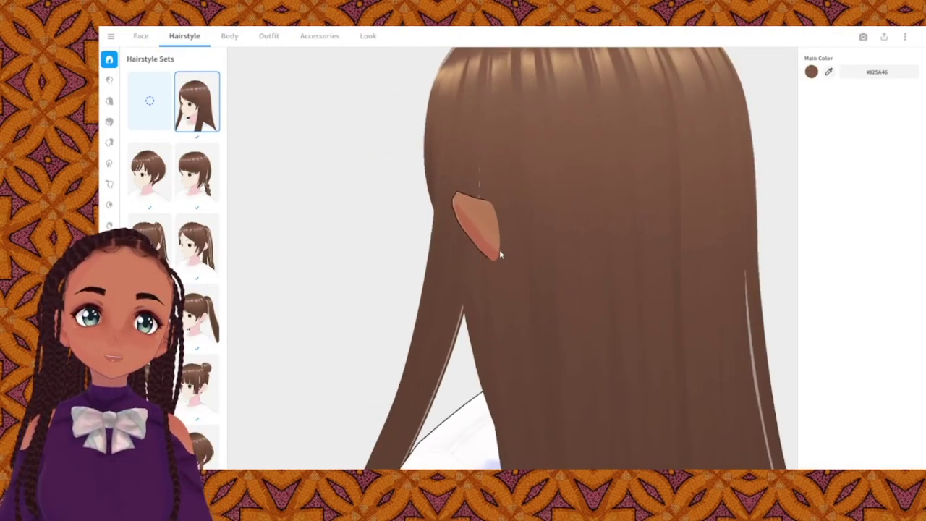
scroll(506, 251, "down", 5)
right_click_drag(434, 277, 492, 264)
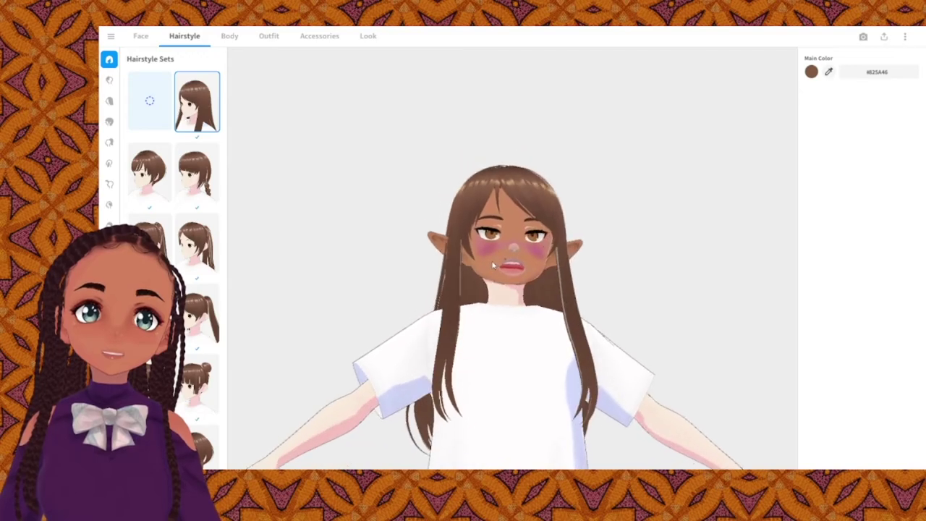
right_click_drag(605, 265, 463, 243)
scroll(523, 246, "up", 3)
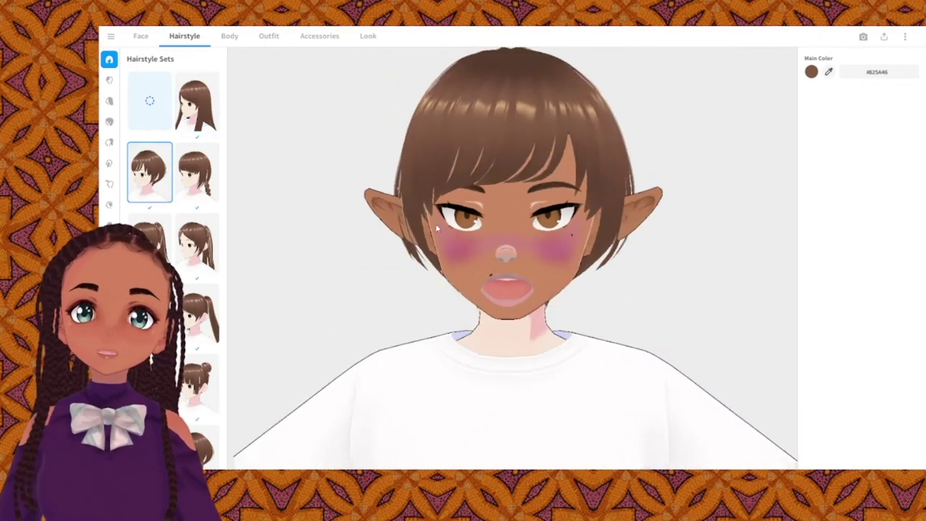
mouse_move(436, 228)
right_mouse_down()
mouse_move(470, 230)
mouse_move(441, 230)
right_mouse_up()
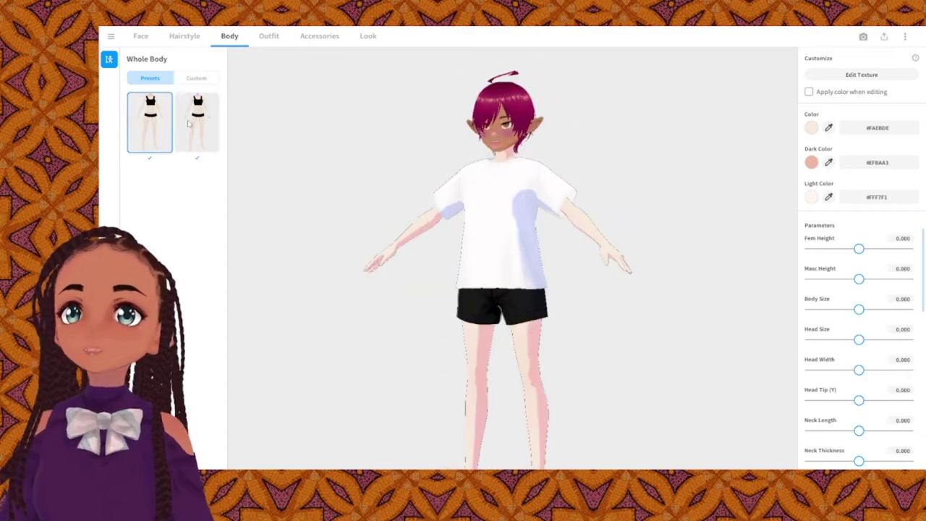
Adjust the body's height, neck, shoulder and chest parameters, setting Show Adam's Apple to 100.
left_click_drag(858, 248, 899, 248)
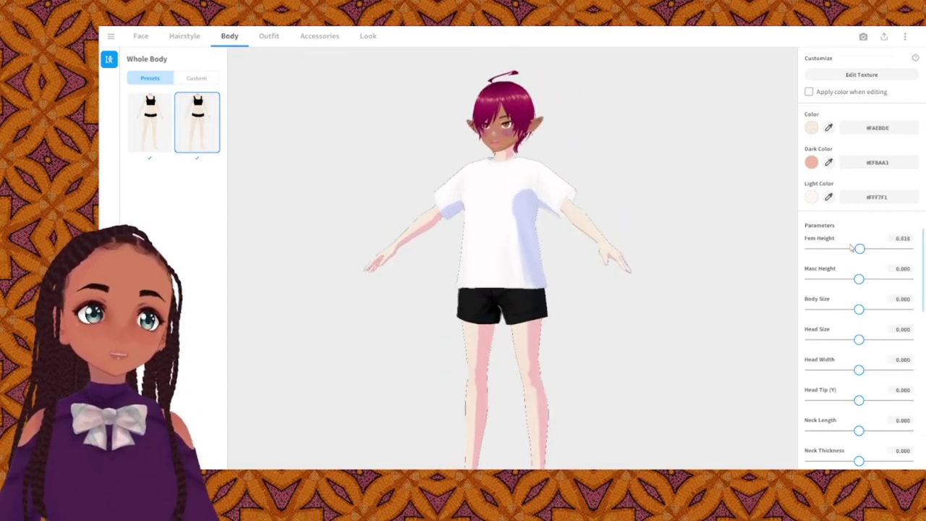
scroll(859, 326, "down", 3)
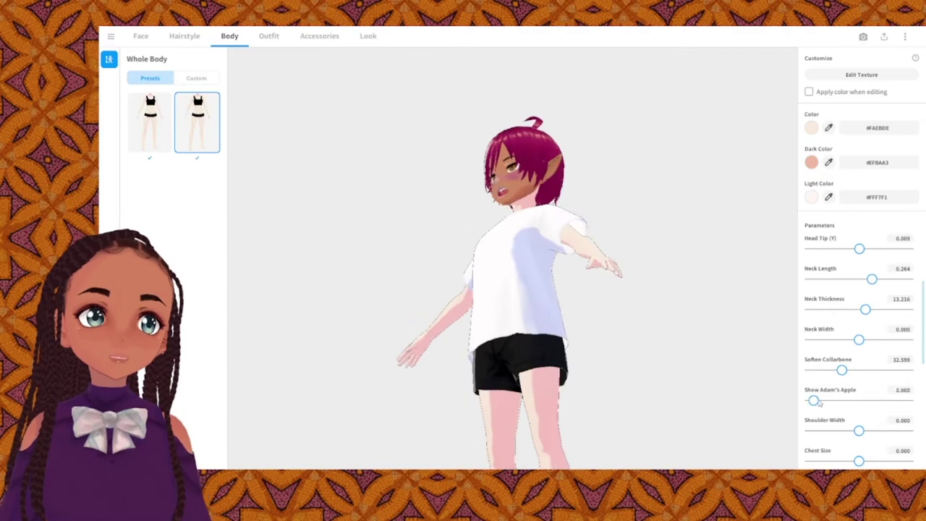
left_click_drag(810, 401, 908, 400)
mouse_move(809, 405)
left_mouse_down()
mouse_move(910, 406)
mouse_move(809, 406)
left_mouse_up()
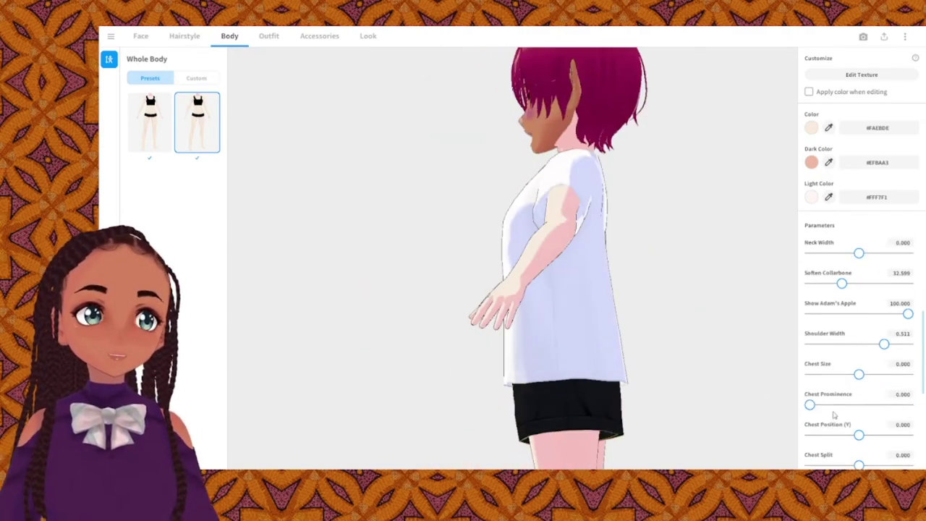
left_click_drag(859, 414, 812, 415)
left_click_drag(898, 414, 903, 415)
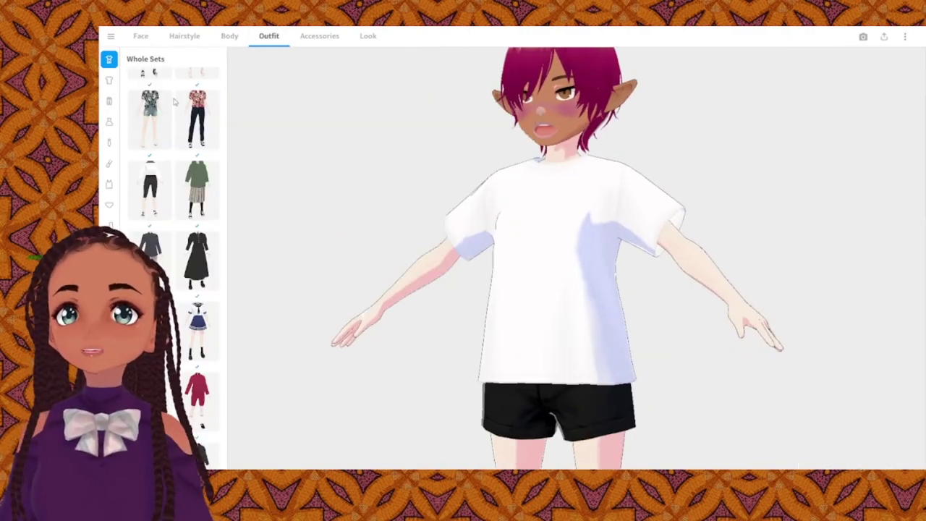
Set Shoulder Width to 0.044, Chest Size to 0.383, Chest Position (Y) to -1.000, Chest Split to -0.181 and Arm Length to 0.846.
scroll(173, 145, "down", 3)
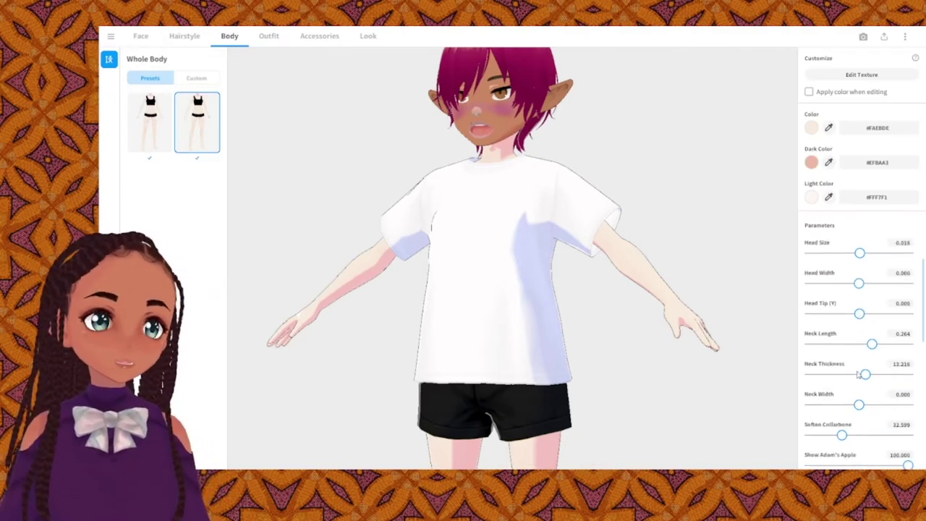
scroll(858, 374, "down", 5)
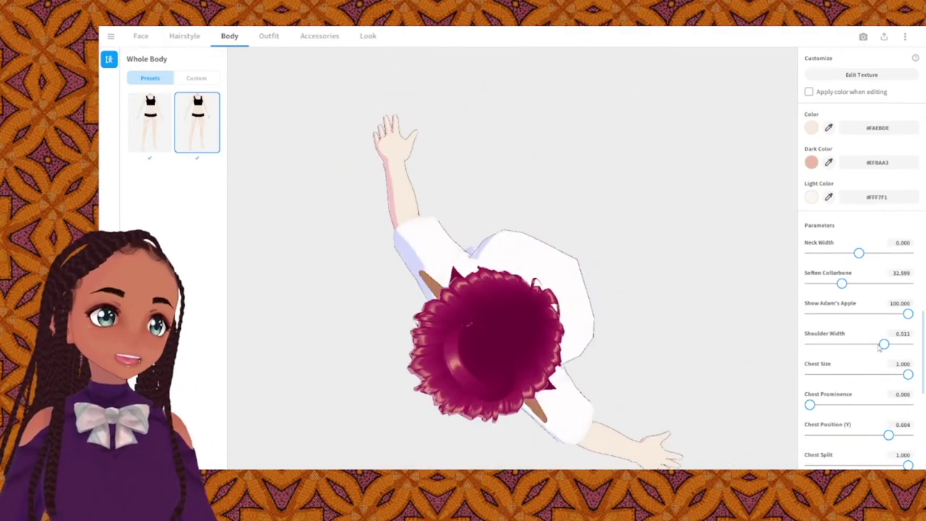
left_click_drag(882, 344, 861, 344)
left_click(876, 375)
left_click_drag(901, 438, 809, 436)
scroll(809, 434, "down", 3)
left_click_drag(907, 400, 900, 431)
Set Finger Size to 0.159 and Torso Length to 0.414, and raise Hand Size to its maximum.
scroll(868, 405, "down", 4)
left_click_drag(858, 374, 866, 374)
left_click_drag(859, 405, 907, 404)
left_click_drag(858, 435, 905, 435)
scroll(904, 419, "down", 3)
left_click_drag(905, 366, 878, 366)
Set Waist Width to 0.524, Leg Length to 0.273, Hand Size to 0.189 and Foot Size to 0.273.
left_click_drag(858, 396, 910, 397)
right_click_drag(725, 372, 759, 374)
left_click_drag(908, 396, 884, 396)
left_click_drag(859, 427, 872, 427)
left_click_drag(907, 336, 868, 337)
scroll(548, 383, "down", 4)
middle_click_drag(547, 383, 547, 266)
left_click_drag(858, 457, 871, 457)
scroll(861, 311, "up", 5)
right_click_drag(692, 393, 601, 369)
middle_click_drag(470, 220, 508, 332)
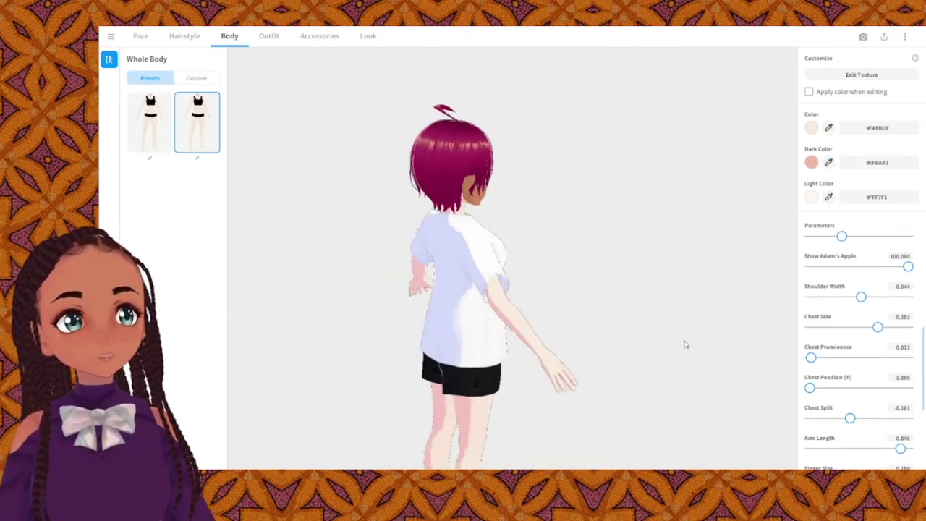
Change the body's base skin color to the light brown #C7A384.
left_click(811, 128)
left_click(774, 183)
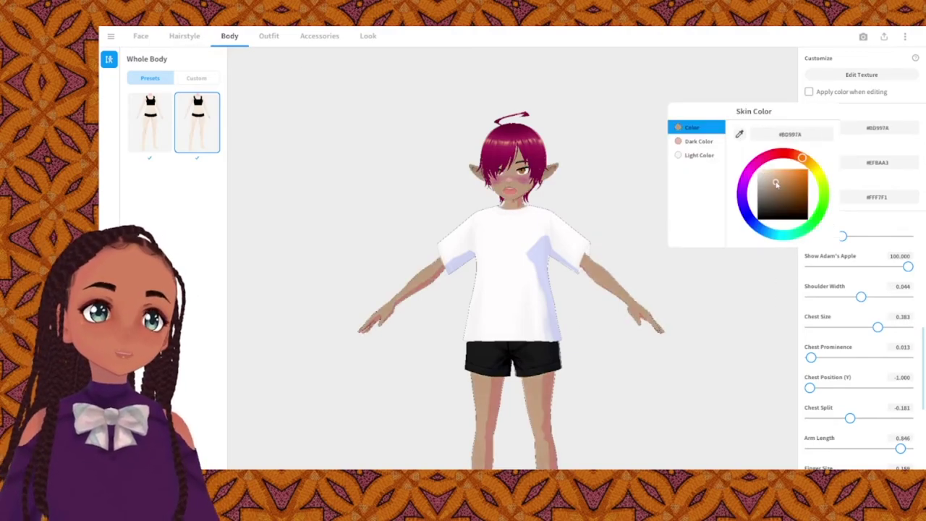
left_click_drag(775, 182, 774, 180)
left_click(654, 185)
Change the skin's Dark Color to the deep brown #492A1C.
left_click(811, 162)
left_click_drag(779, 215, 788, 240)
left_click(654, 231)
Change the skin's Light Color to the muted magenta #B4689C.
left_click(811, 196)
left_click(761, 241)
left_click(755, 233)
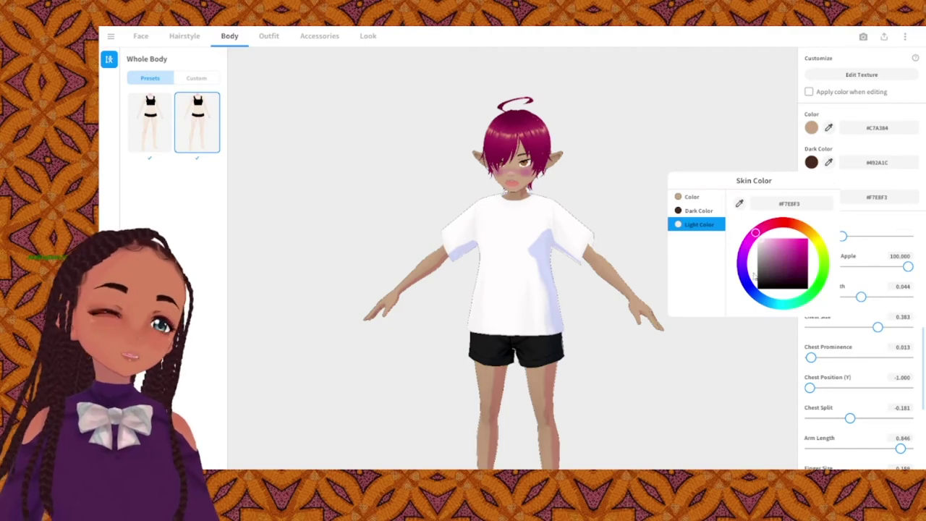
left_click_drag(777, 251, 778, 253)
left_click(640, 246)
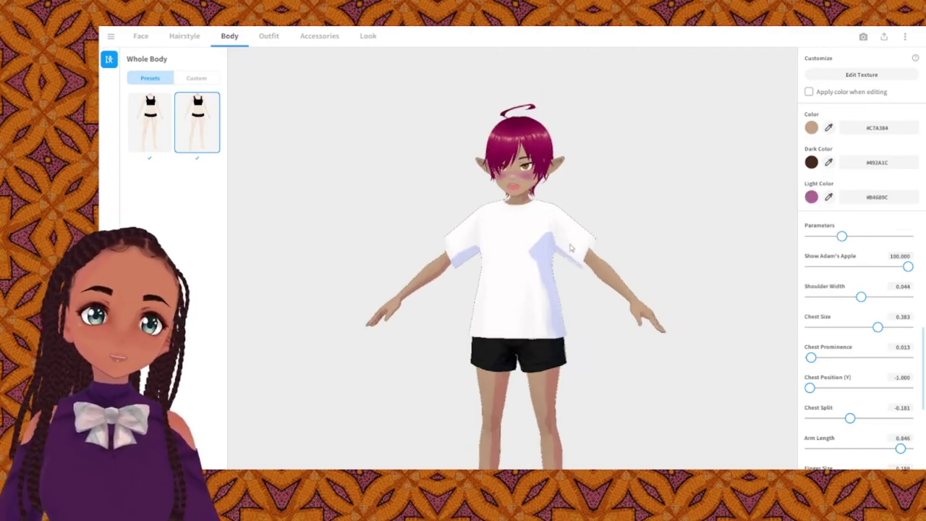
Examine the new skin colors on the face and neck up close and from several angles.
scroll(554, 181, "up", 5)
mouse_move(539, 180)
right_mouse_down()
mouse_move(554, 180)
mouse_move(516, 185)
right_mouse_up()
left_click_drag(515, 184, 573, 172)
right_click_drag(531, 167, 521, 174)
scroll(554, 124, "up", 3)
middle_click_drag(556, 148, 548, 208)
scroll(548, 208, "up", 5)
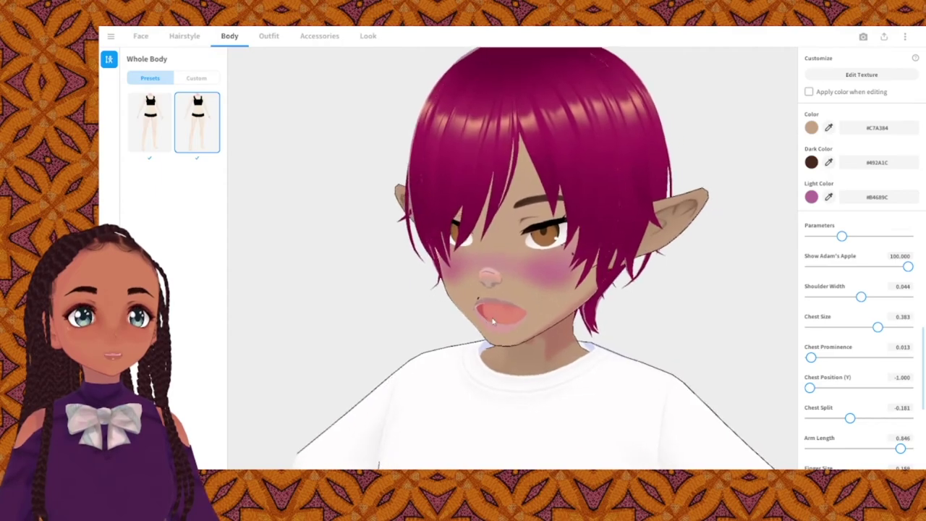
right_click_drag(548, 310, 510, 322)
scroll(509, 323, "down", 10)
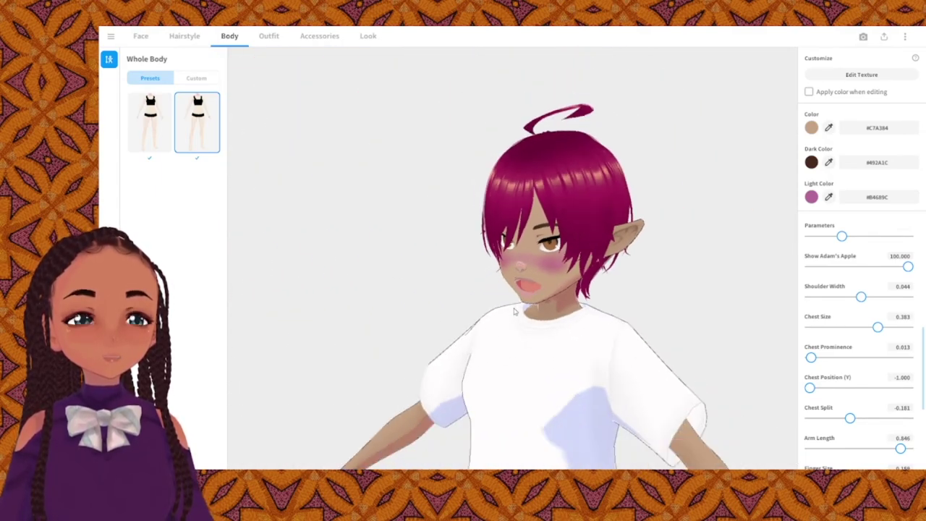
Narrow the body's Shoulder Width to -0.546 and increase Chest Size to 0.515.
scroll(544, 310, "down", 3)
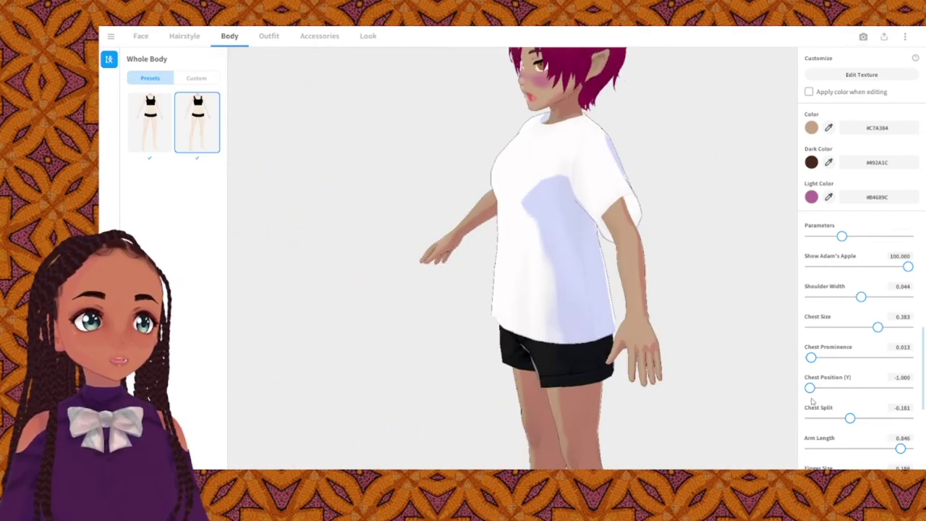
scroll(814, 402, "down", 2)
scroll(831, 400, "up", 1)
scroll(835, 400, "up", 12)
scroll(860, 369, "down", 4)
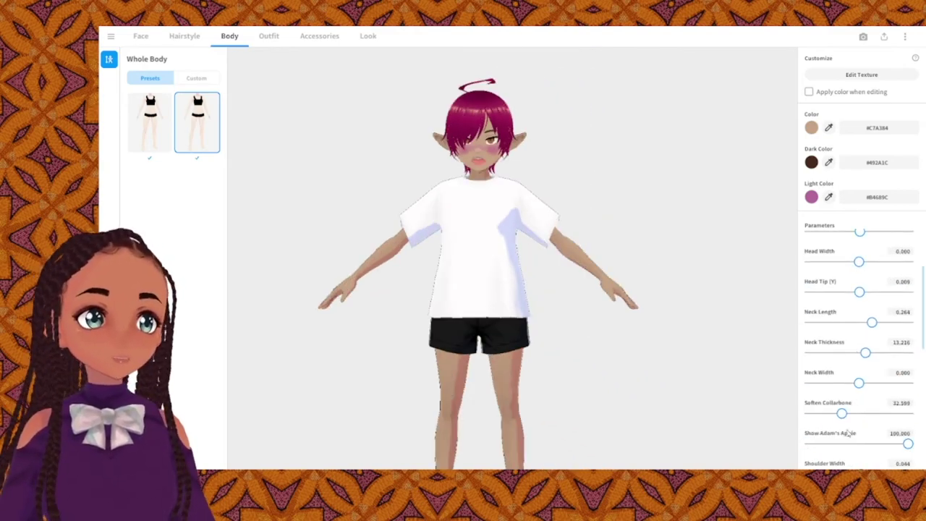
scroll(849, 433, "down", 1)
left_click_drag(860, 434, 831, 434)
scroll(882, 421, "down", 2)
left_click_drag(898, 418, 884, 418)
Reduce Torso Length to about the middle of its range and raise Waist Width to its maximum.
scroll(852, 307, "down", 3)
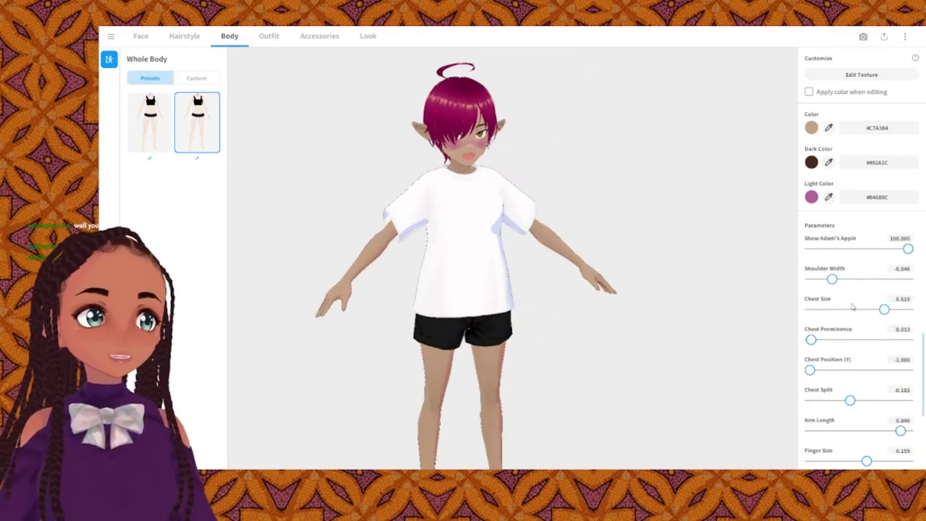
scroll(842, 369, "down", 4)
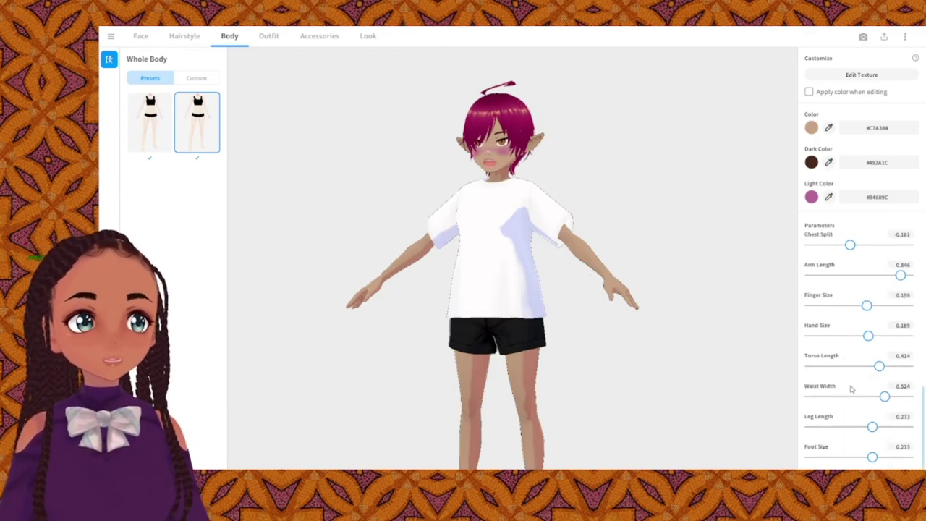
mouse_move(695, 384)
right_mouse_down()
mouse_move(499, 380)
mouse_move(687, 376)
right_mouse_up()
left_click_drag(878, 366, 860, 366)
left_click_drag(885, 397, 908, 397)
right_click_drag(781, 383, 698, 377)
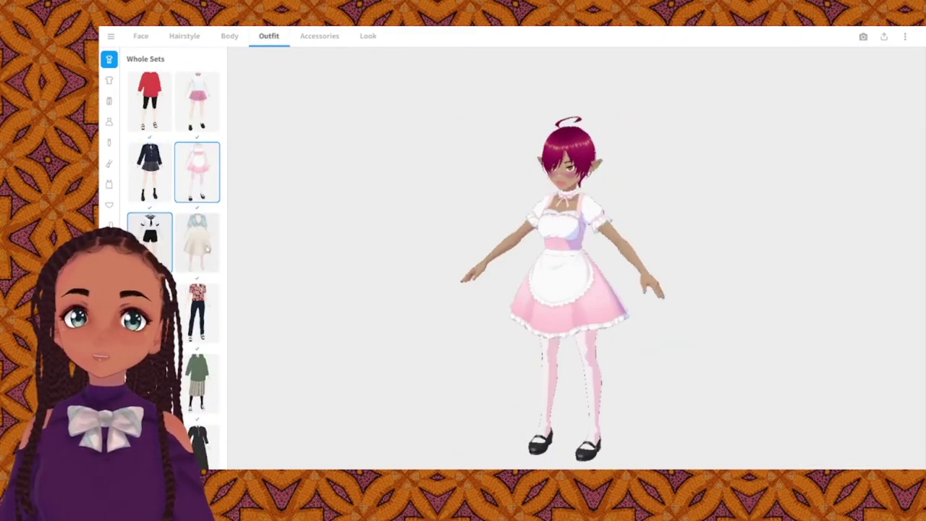
Try on whole outfit sets, including the light long-skirt set and the white top with beige pants.
left_click(207, 248)
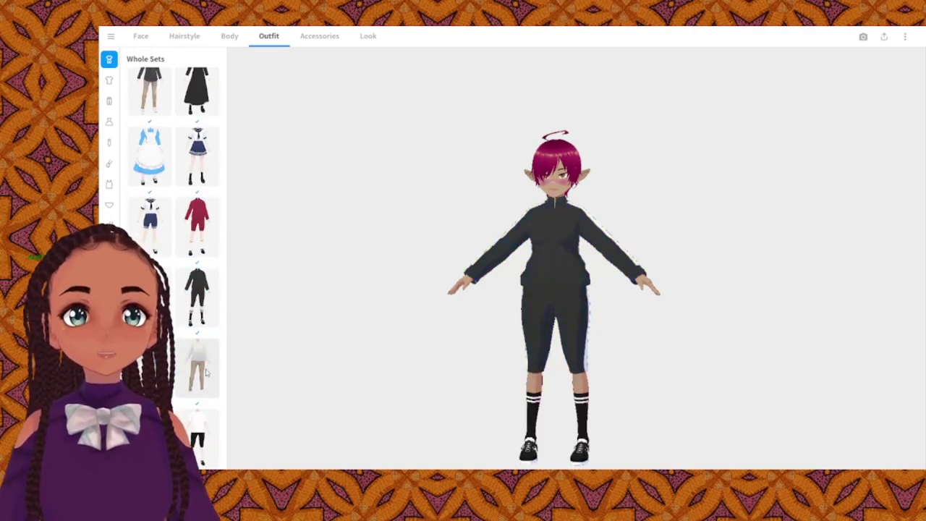
left_click(197, 367)
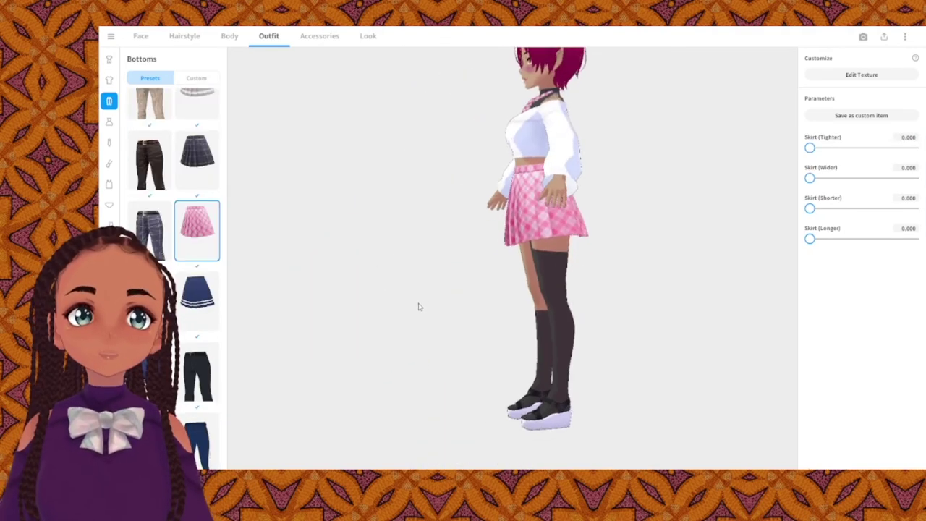
Dress the character in a white off-shoulder top, pink plaid pleated skirt and neon green sneakers, checking the fit from several angles.
left_click_drag(418, 306, 457, 308)
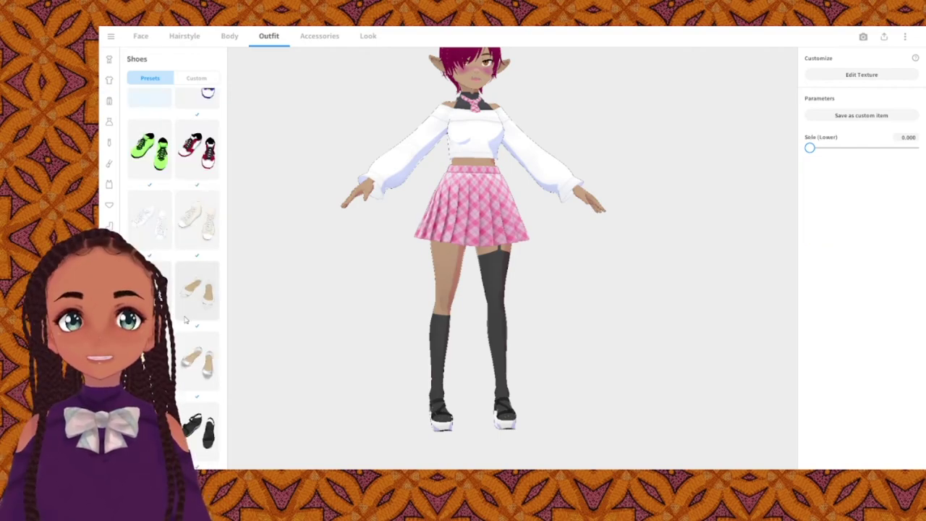
left_click_drag(317, 318, 275, 314)
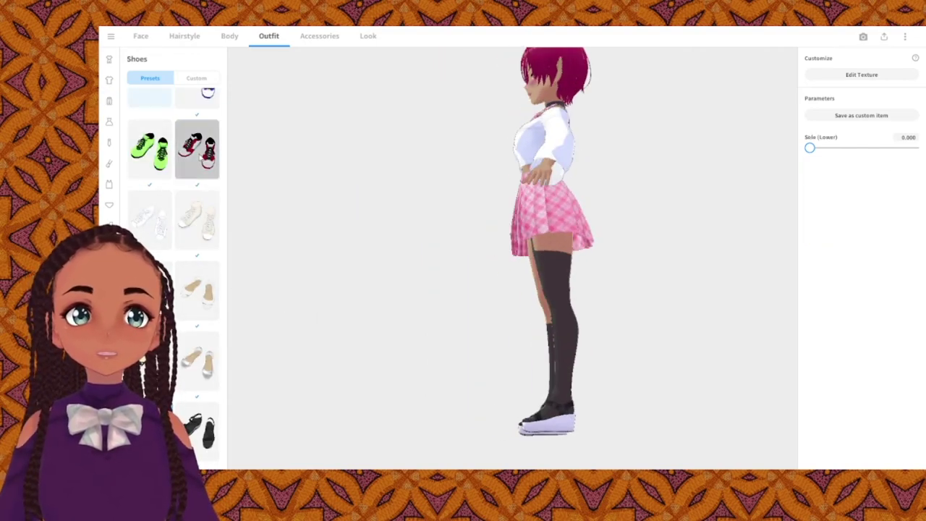
left_click_drag(377, 303, 264, 295)
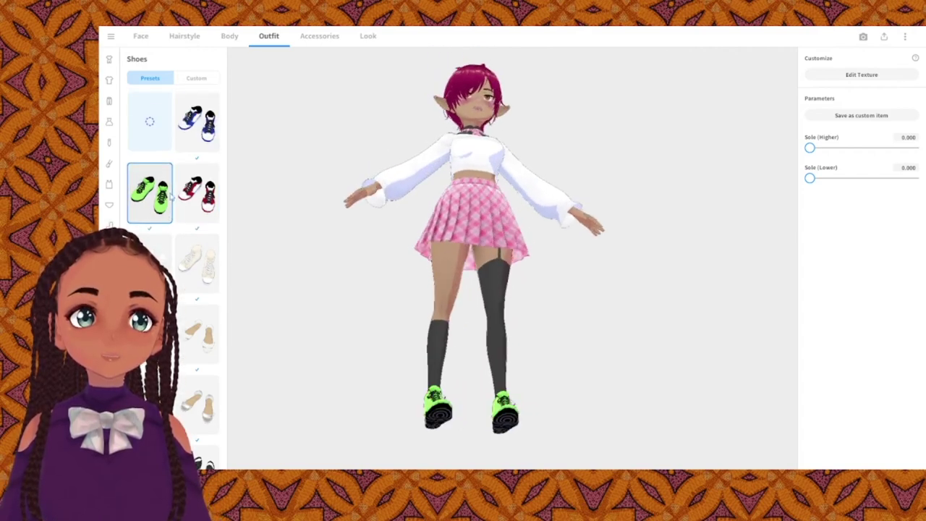
right_click_drag(375, 325, 373, 302)
left_click_drag(373, 304, 369, 332)
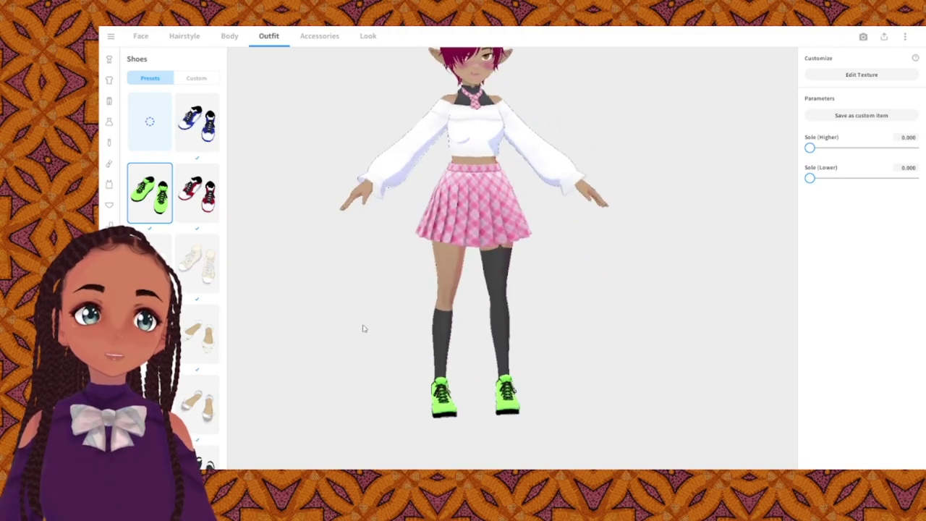
mouse_move(405, 307)
left_mouse_down()
mouse_move(364, 313)
mouse_move(383, 284)
mouse_move(413, 311)
mouse_move(361, 314)
mouse_move(410, 321)
mouse_move(402, 312)
left_mouse_up()
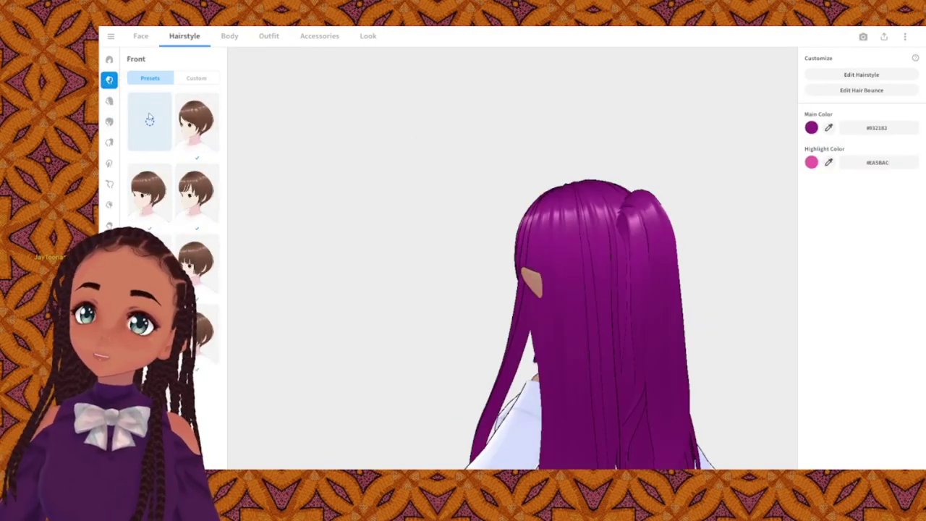
Apply the Front hair preset with straight blunt bangs to the long purple hairstyle.
right_click_drag(428, 275, 470, 293)
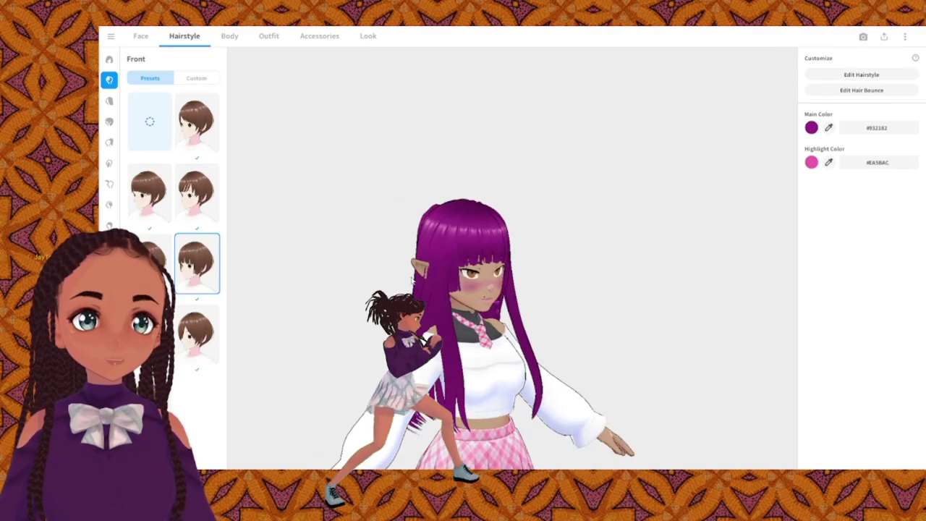